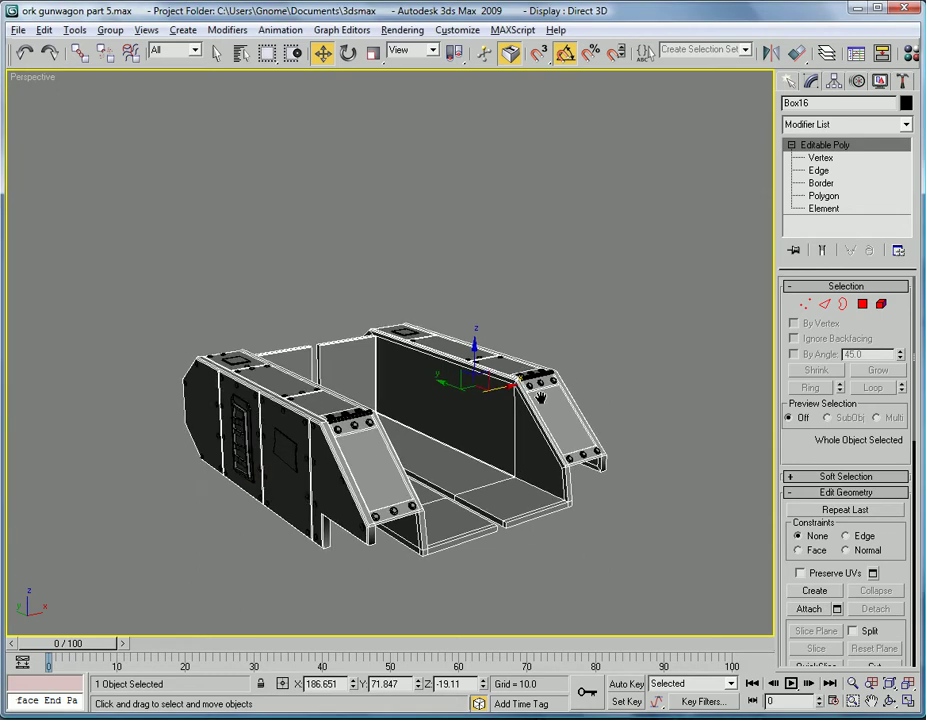
- Delete one mirrored half of the wagon hull as an element of the editable poly
scroll(536, 398, up, 5)
scroll(552, 372, down, 3)
alt+middle_drag(550, 381, 492, 404)
click(827, 209)
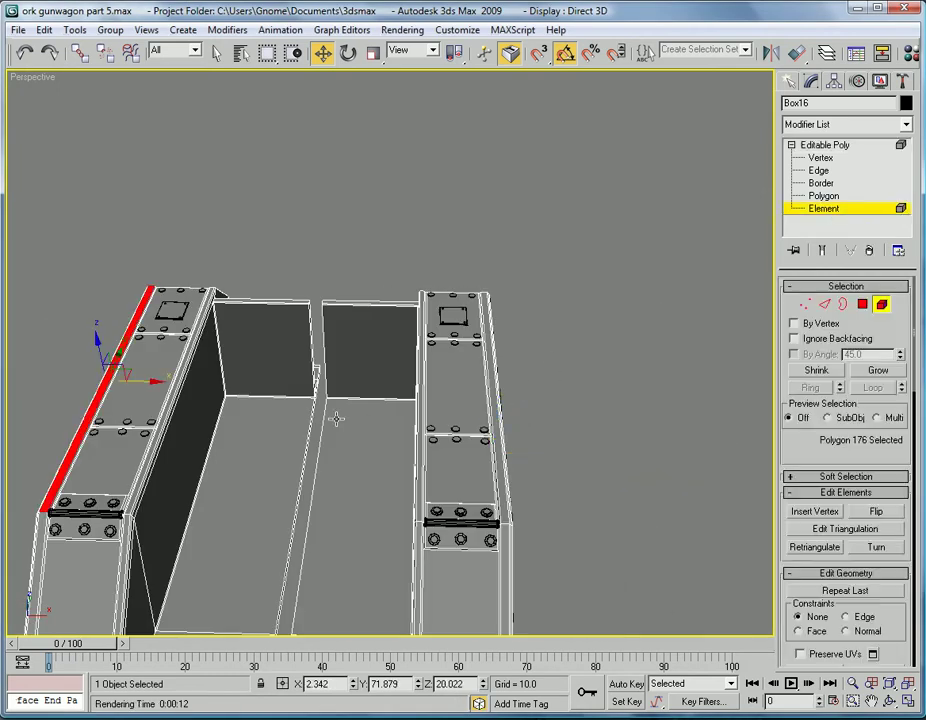
click(405, 409)
alt+middle_drag(405, 409, 401, 317)
key(Delete)
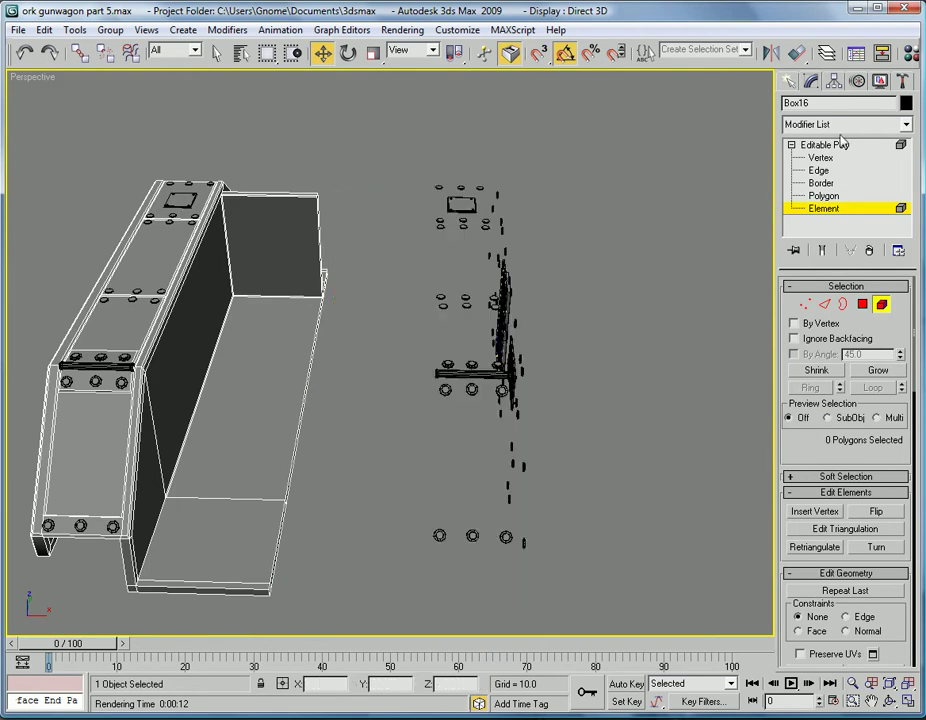
- Delete the bolts, plates and other detail objects left over from the removed hull half
click(832, 146)
drag(568, 125, 388, 594)
key(Delete)
- Select the remaining hull half and examine its rear wall against the side reference photo in the Left view
click(265, 351)
middle_drag(265, 351, 275, 374)
scroll(430, 178, up, 3)
middle_drag(430, 178, 457, 345)
alt+middle_drag(457, 345, 387, 318)
scroll(474, 363, up, 4)
middle_drag(573, 332, 352, 309)
key(alt+w)
right_click(192, 502)
key(alt+w)
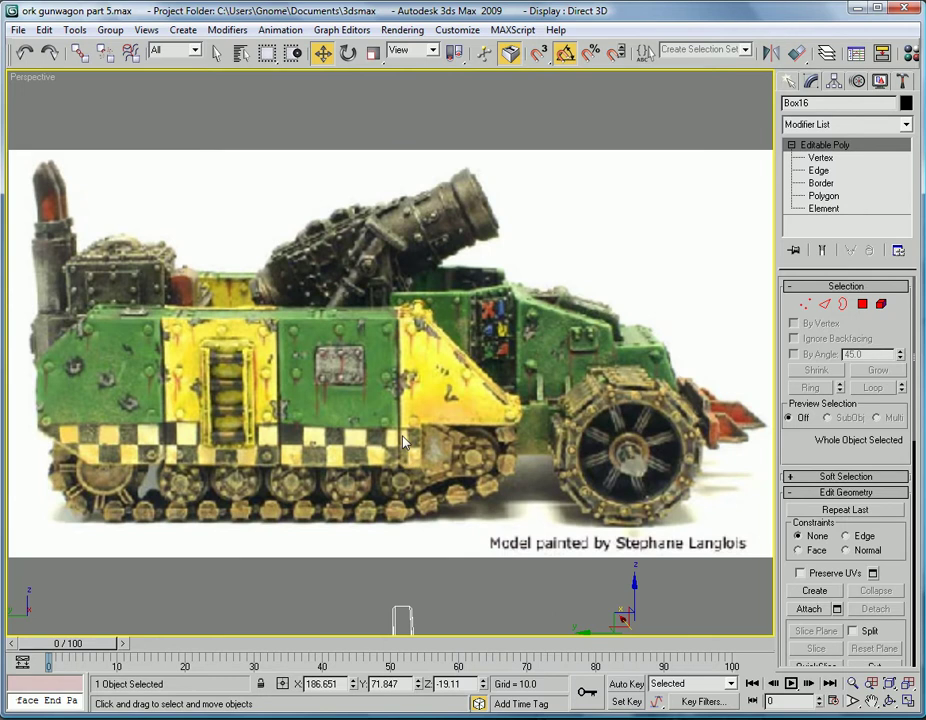
scroll(118, 381, up, 10)
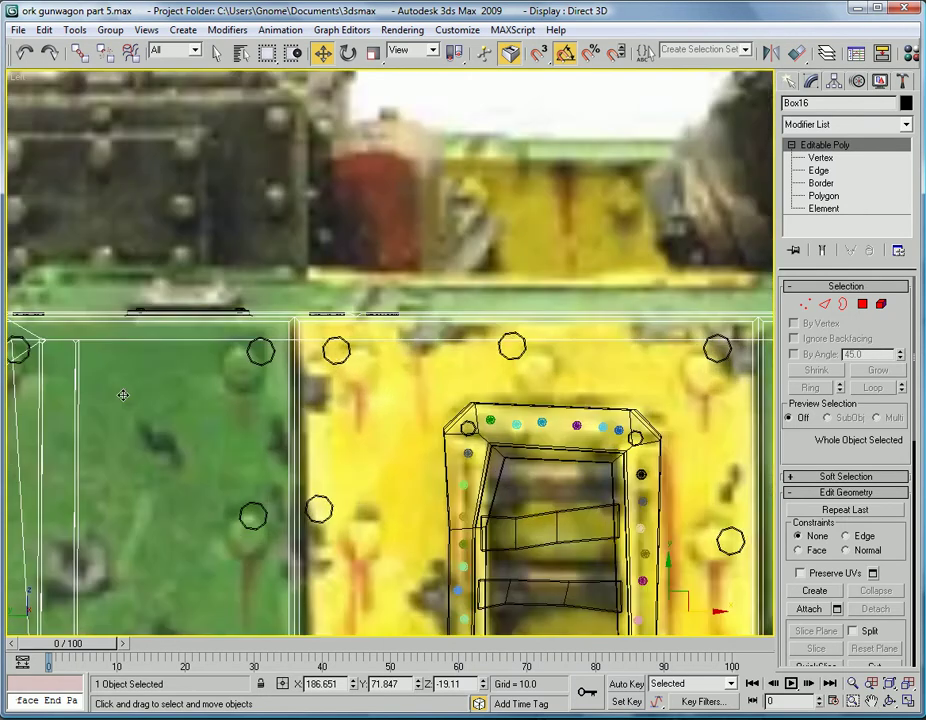
scroll(491, 260, down, 4)
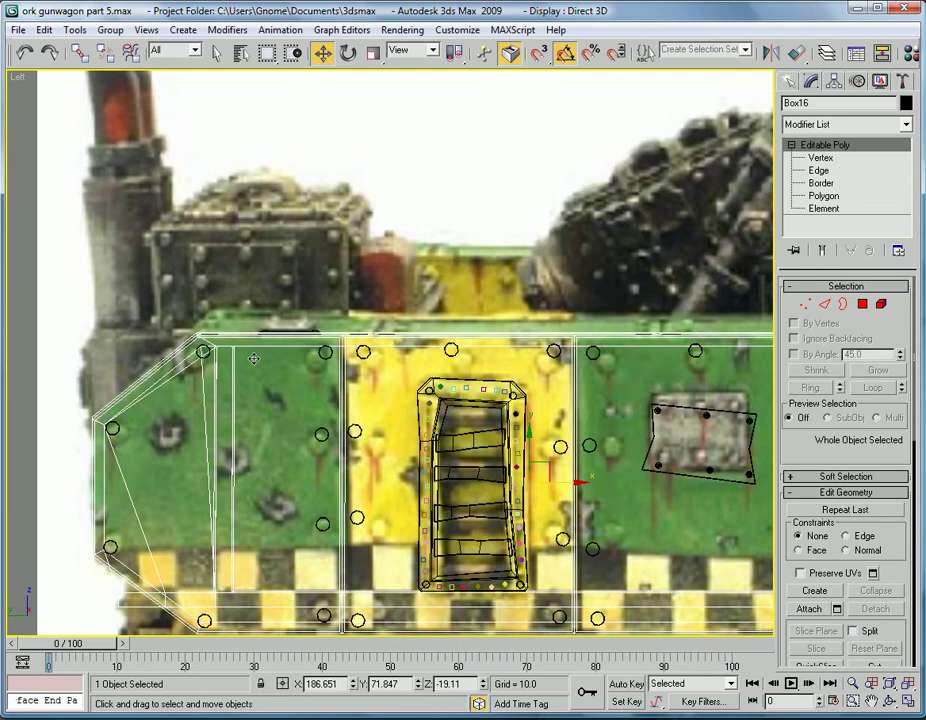
- Select all vertices of the rear upright cross wall at vertex level in the Perspective view
key(alt+w)
middle_click(566, 428)
key(alt+w)
click(822, 159)
alt+middle_drag(415, 393, 370, 325)
alt+middle_drag(340, 205, 355, 328)
drag(355, 328, 407, 399)
alt+middle_drag(407, 399, 475, 277)
scroll(523, 362, up, 2)
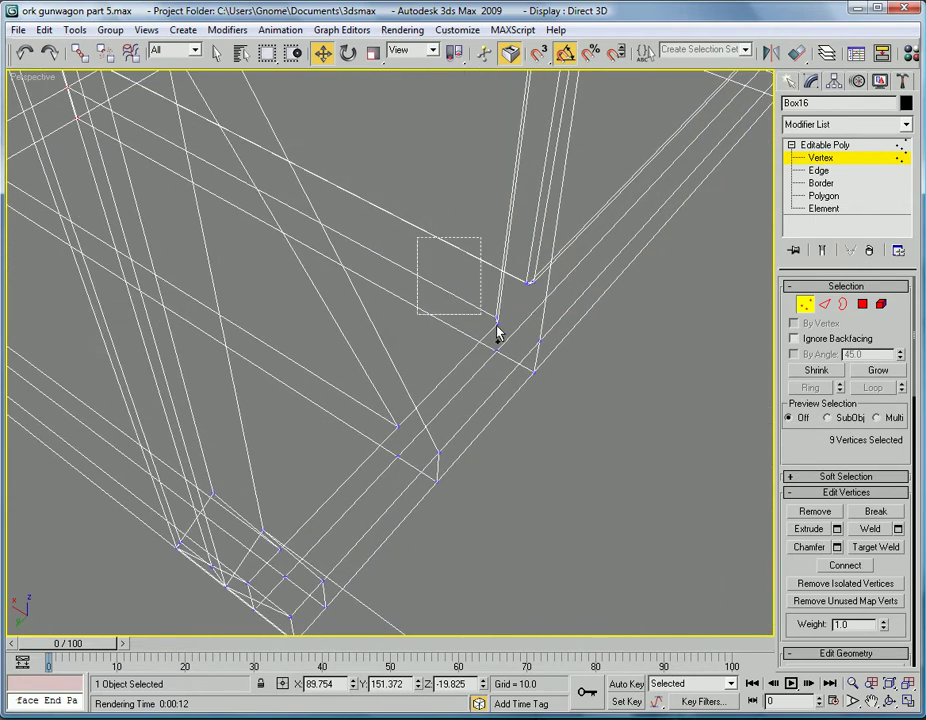
ctrl+drag(548, 304, 547, 299)
alt+middle_drag(547, 299, 497, 365)
ctrl+drag(537, 297, 537, 297)
alt+middle_drag(469, 364, 313, 430)
drag(336, 449, 342, 381)
- Move the cross wall's vertices forward along the hull to about Y 104.7, using the side reference photo
key(l)
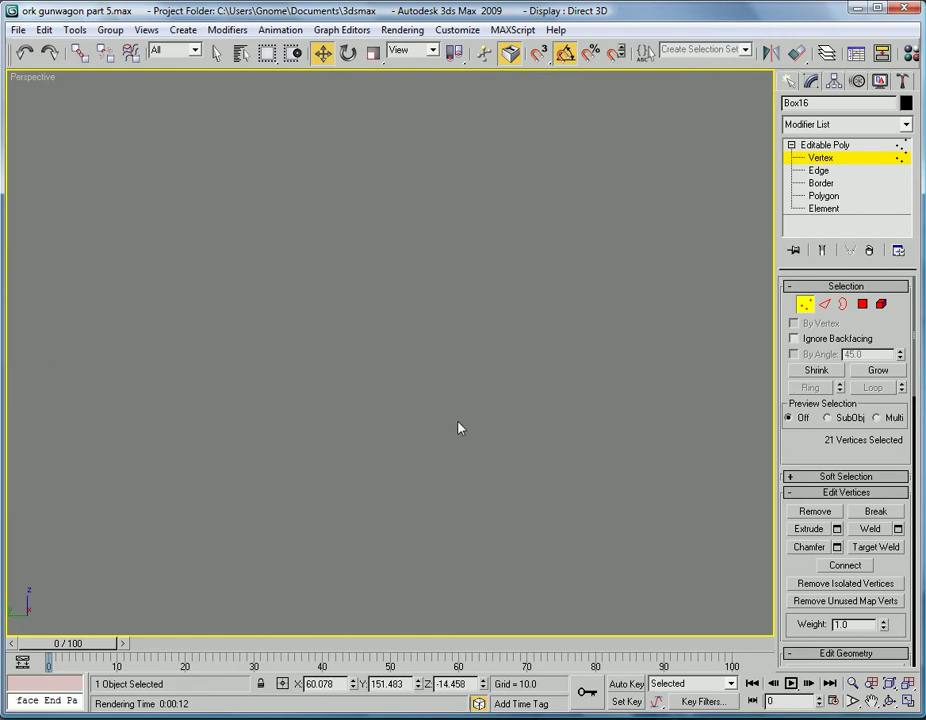
scroll(458, 428, down, 10)
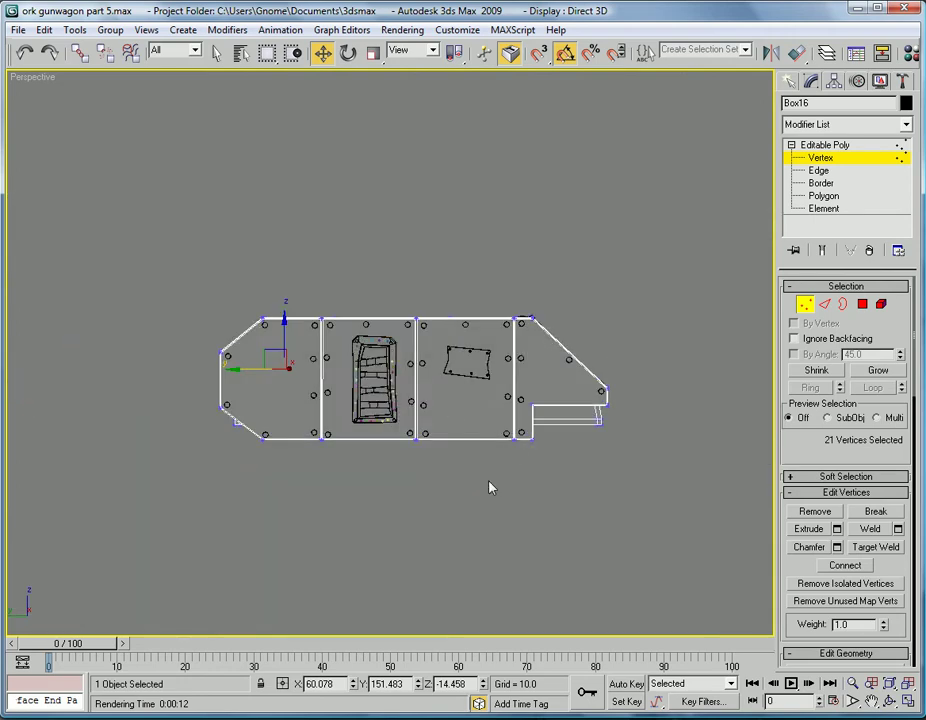
alt+middle_drag(529, 374, 430, 333)
scroll(306, 264, up, 8)
alt+middle_drag(306, 264, 297, 341)
scroll(470, 293, up, 5)
alt+middle_drag(486, 277, 234, 424)
scroll(234, 424, down, 4)
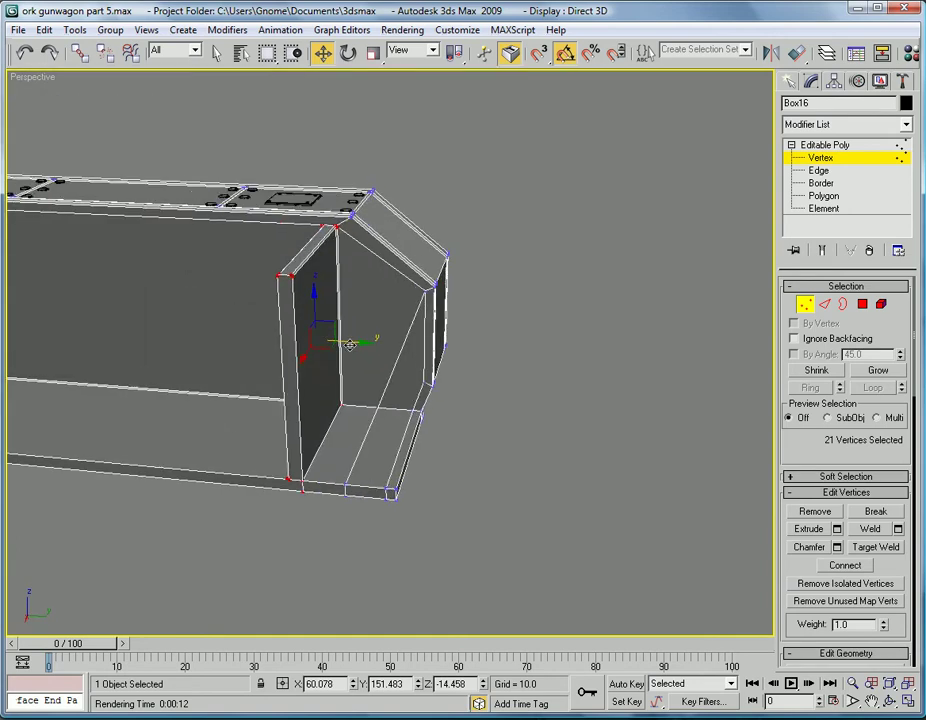
drag(350, 343, 325, 302)
key(alt+w)
right_click(214, 474)
key(alt+w)
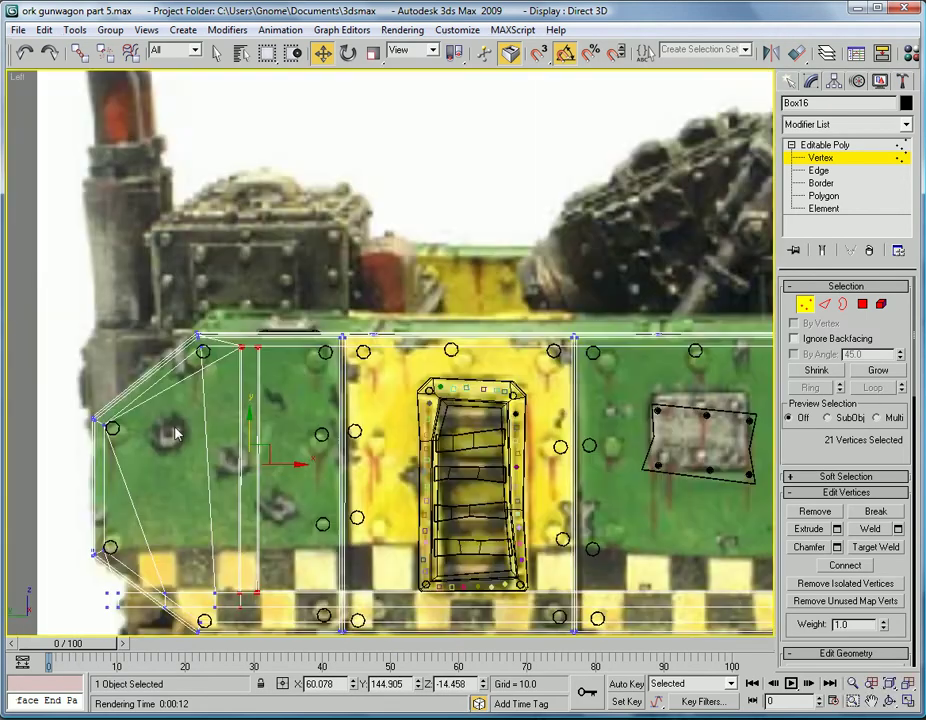
middle_drag(175, 433, 183, 432)
drag(287, 462, 440, 436)
- Leave vertex level and clone the whole hull half with all its bolts and details along the X axis
key(p)
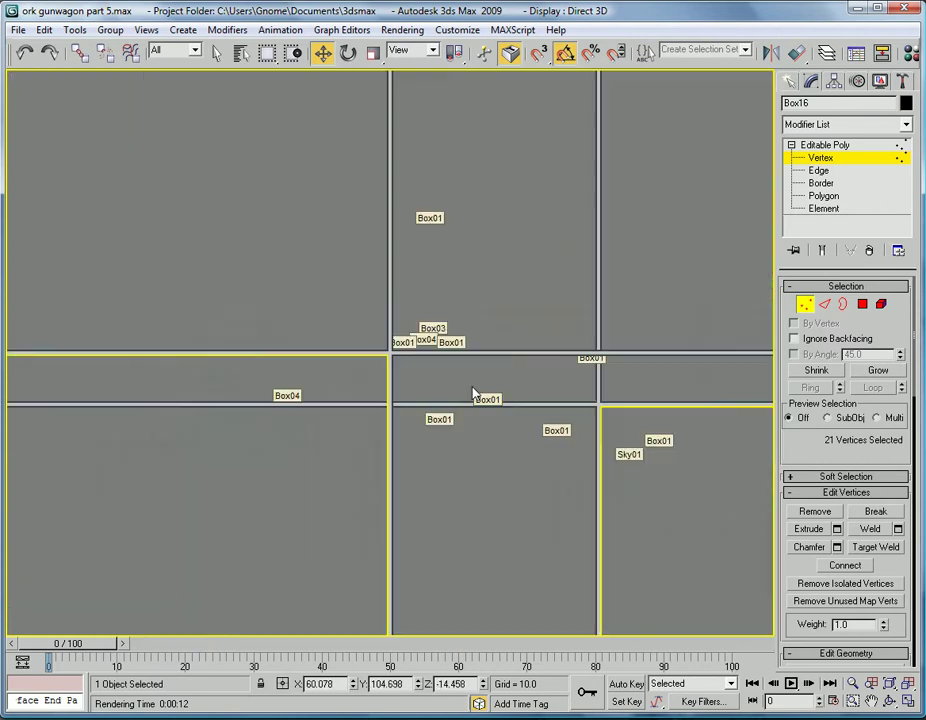
scroll(470, 434, down, 10)
mouse_move(343, 399)
alt+middle_down()
mouse_move(430, 393)
mouse_move(505, 316)
mouse_move(587, 320)
alt+middle_up()
scroll(587, 320, down, 4)
middle_drag(305, 432, 290, 402)
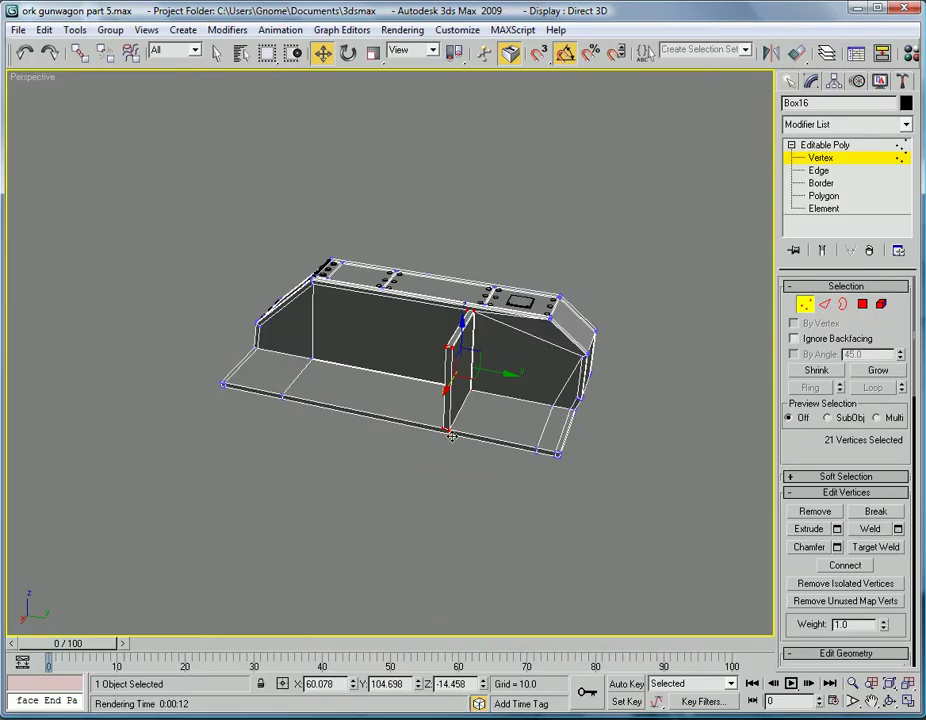
alt+middle_drag(560, 185, 578, 224)
click(828, 146)
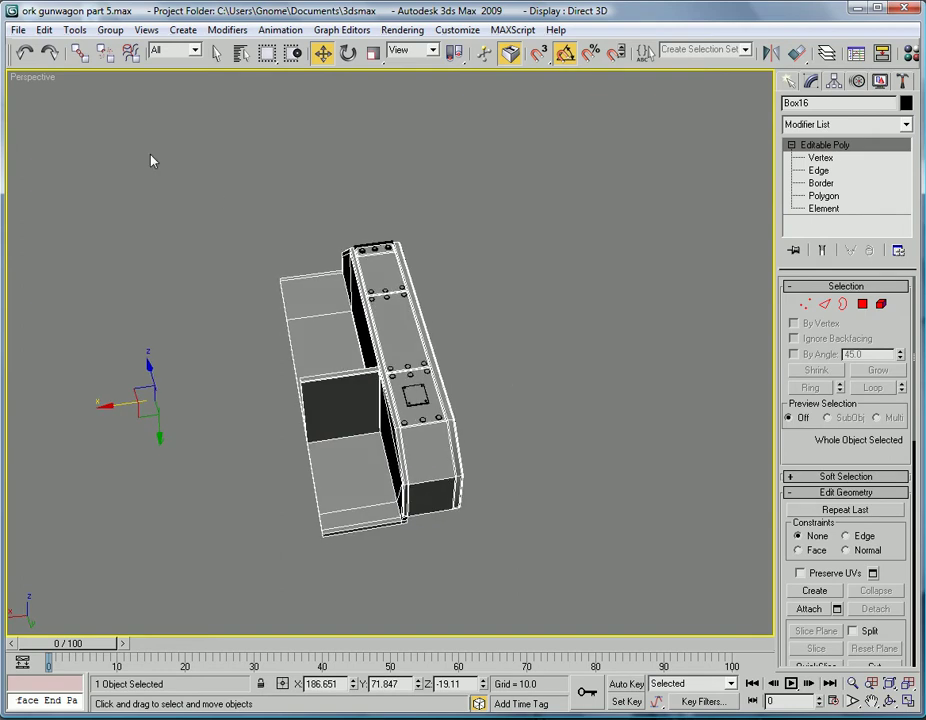
drag(253, 226, 579, 599)
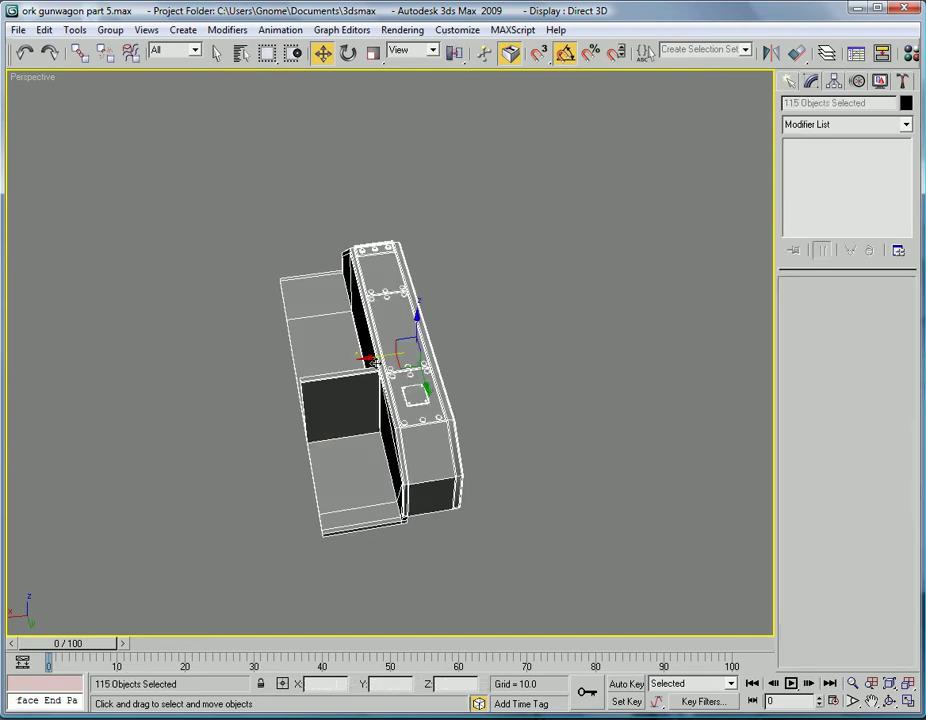
shift+drag(367, 357, 198, 383)
click(467, 432)
- Mirror the cloned half on the X axis with No Clone and move it alongside the original's centre edge
click(770, 55)
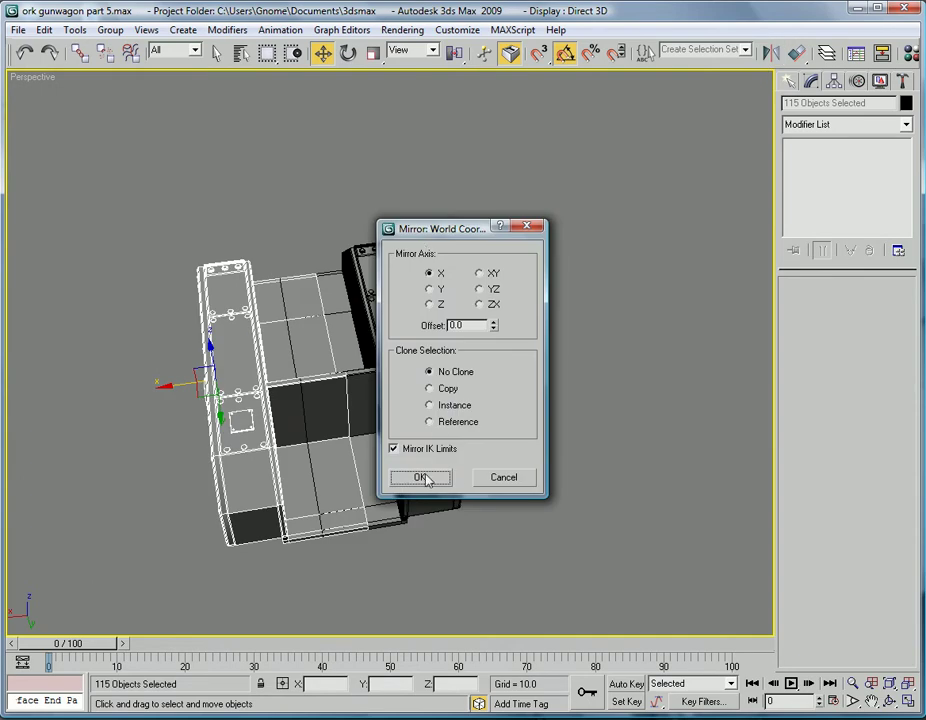
click(425, 479)
drag(179, 391, 136, 396)
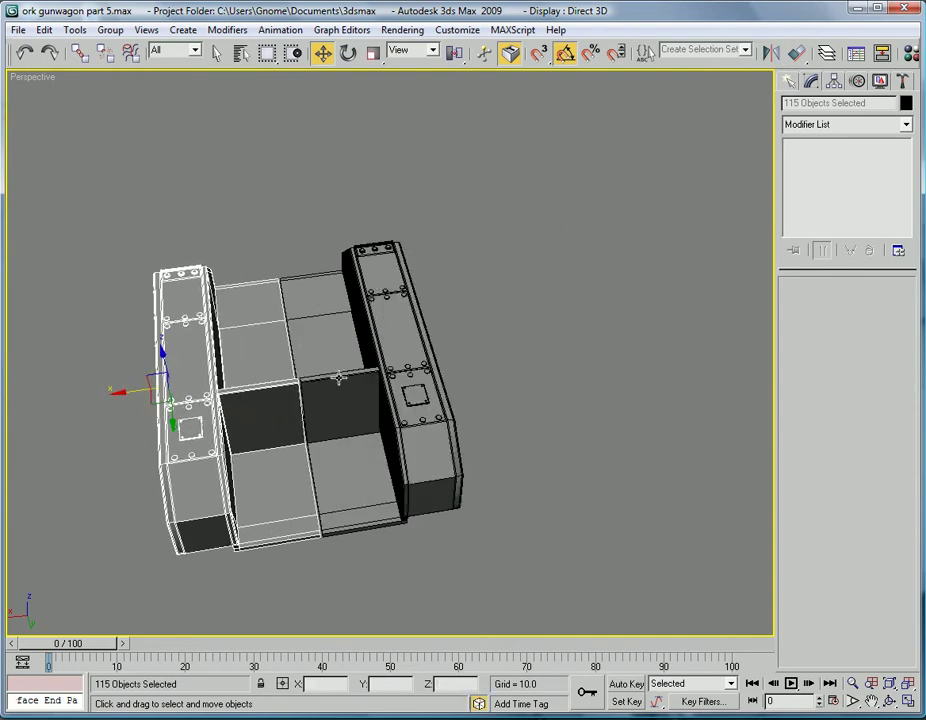
- Attach the mirrored hull half to the original hull object
click(368, 330)
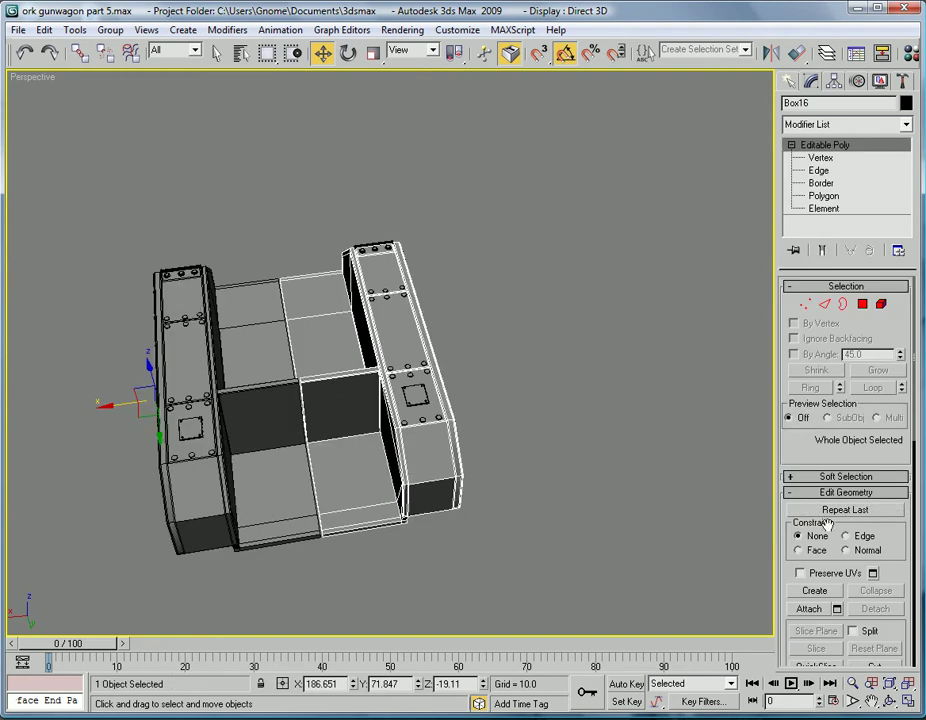
click(809, 609)
click(263, 487)
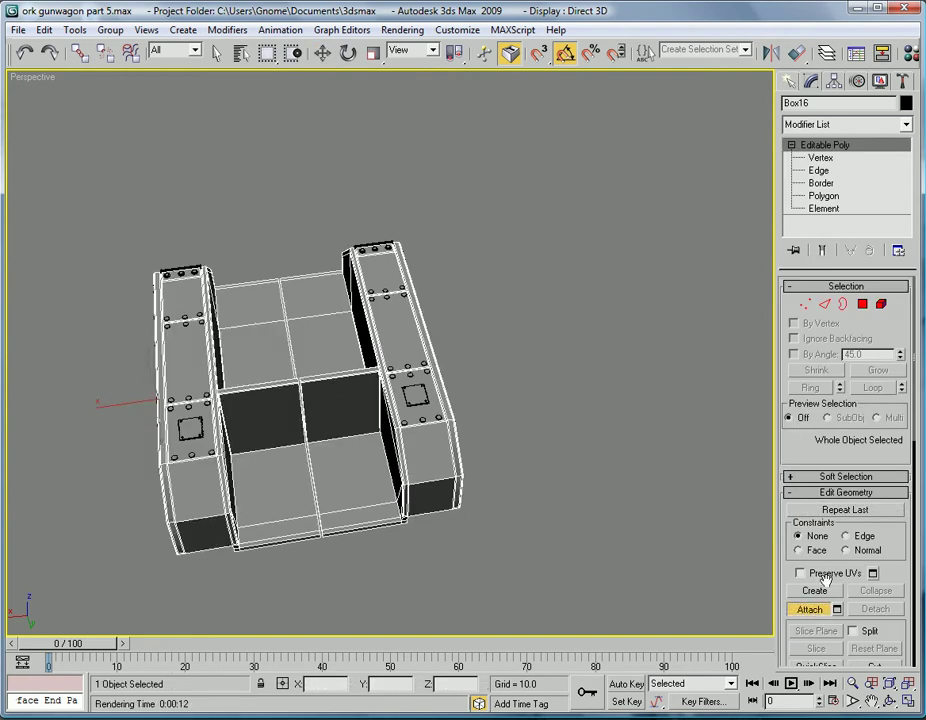
click(809, 609)
- Delete the inner end polygons along the centre seam at the rear of the hull floor
click(815, 198)
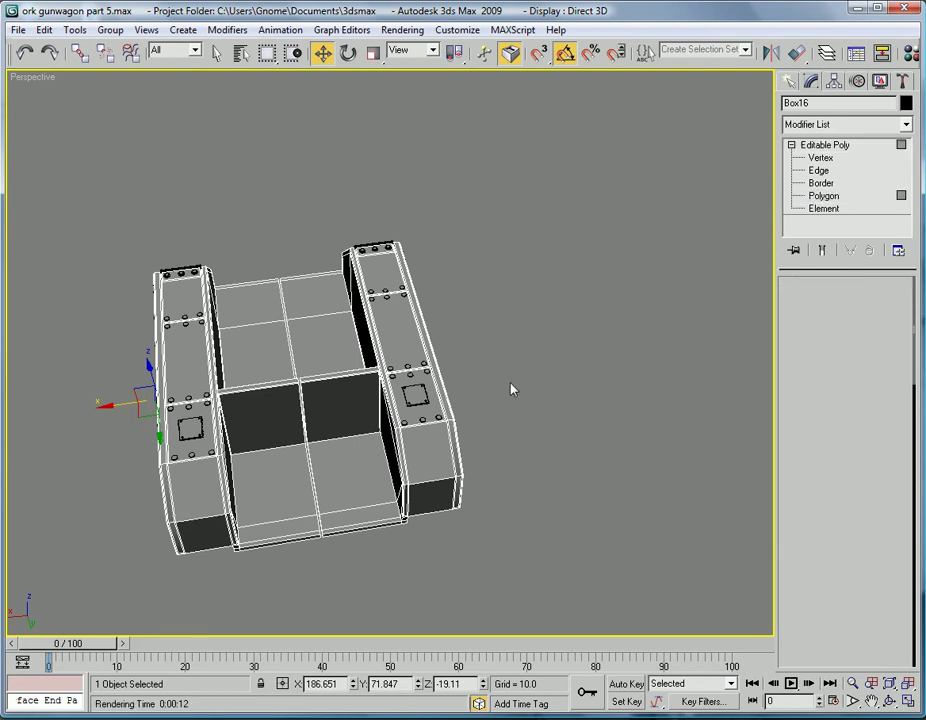
middle_drag(504, 390, 519, 254)
scroll(380, 348, up, 7)
middle_drag(318, 375, 356, 333)
middle_drag(314, 257, 338, 374)
scroll(338, 374, up, 4)
middle_drag(192, 434, 221, 396)
click(147, 428)
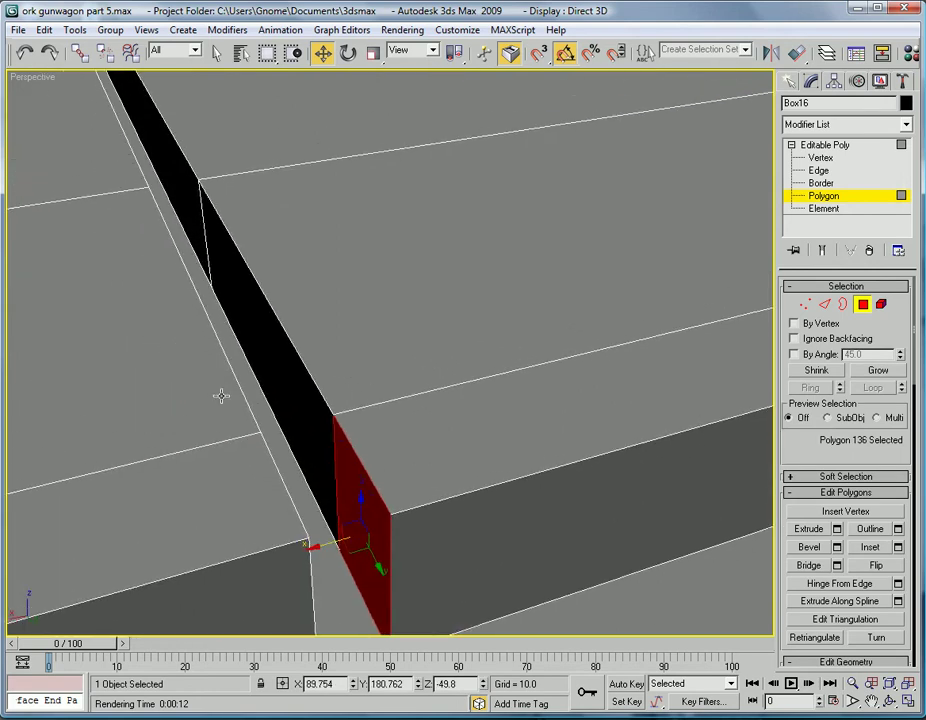
click(264, 352)
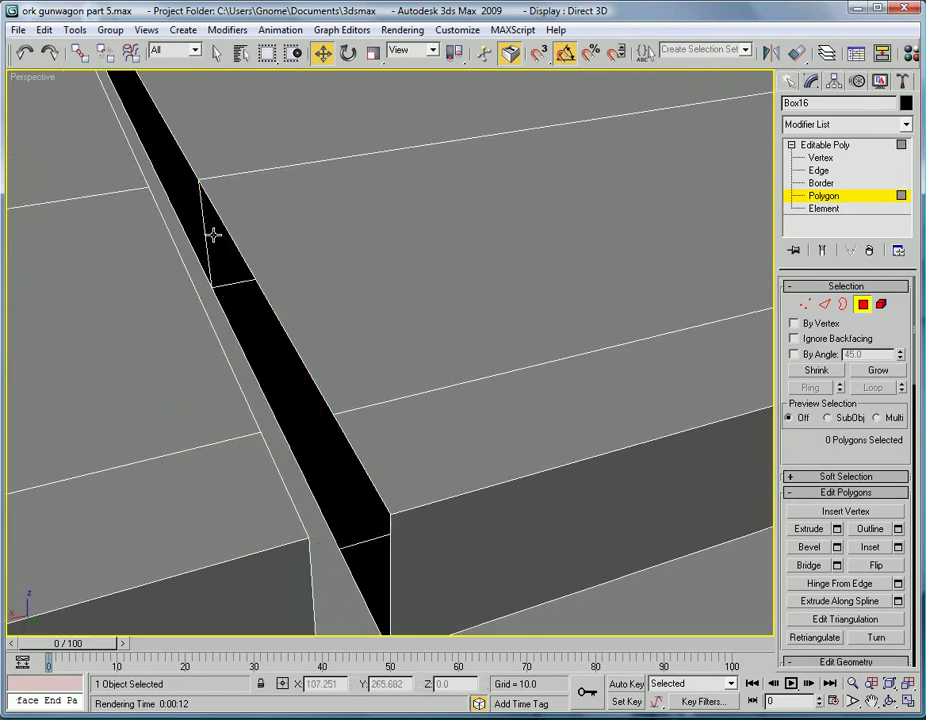
middle_drag(234, 141, 358, 488)
scroll(291, 479, down, 3)
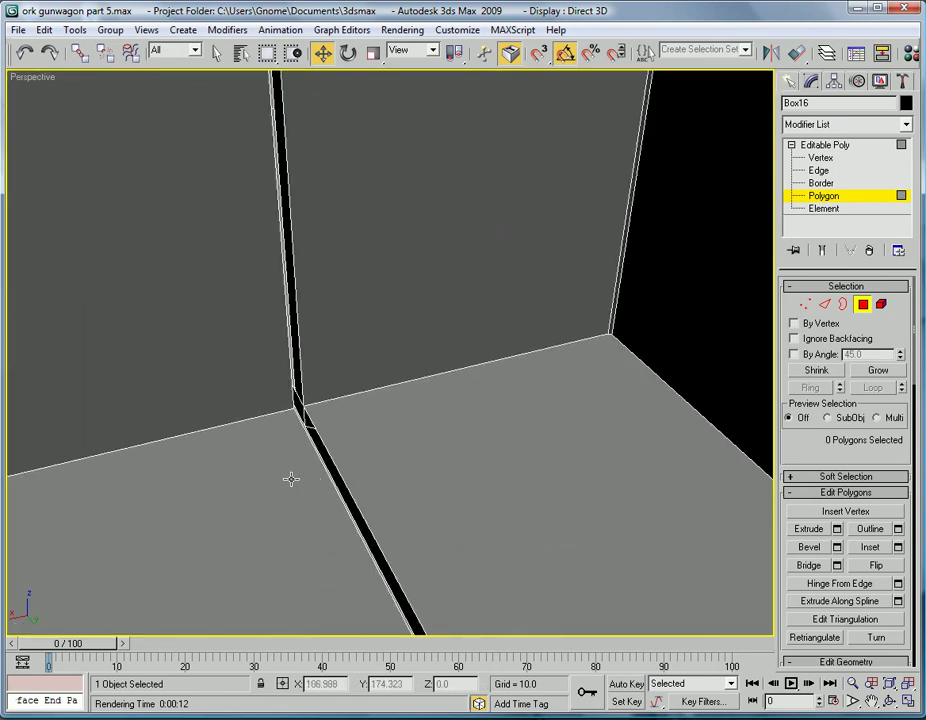
- Delete the hidden seam-facing polygons along the hull's centre line beyond the cross wall
middle_drag(297, 405, 389, 616)
scroll(350, 392, down, 3)
middle_drag(345, 386, 426, 542)
scroll(353, 471, up, 4)
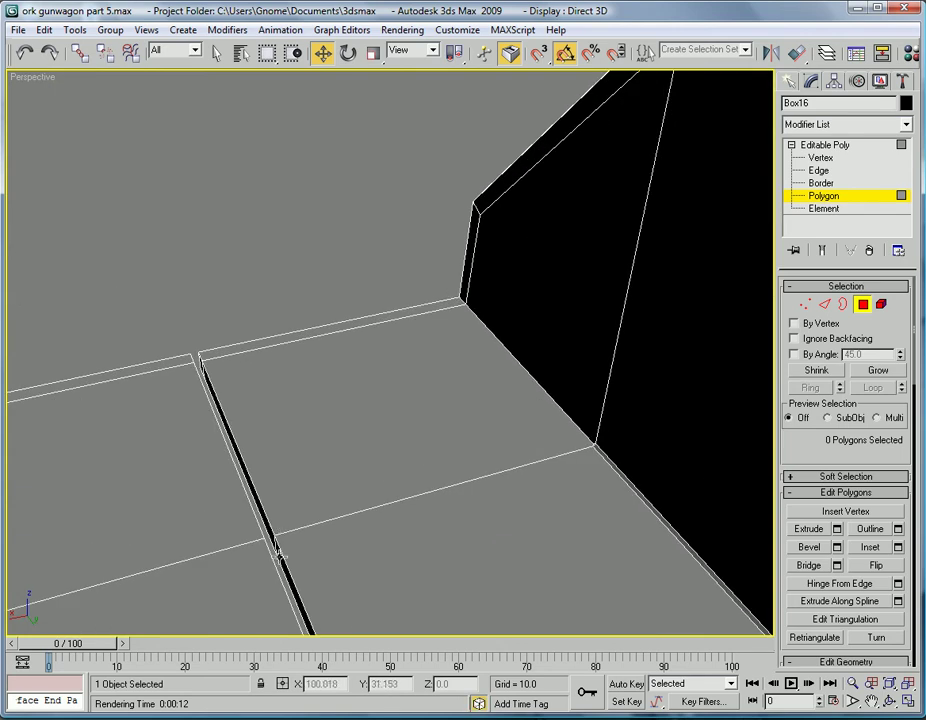
click(272, 537)
click(202, 362)
click(202, 364)
click(290, 383)
middle_drag(320, 376, 585, 418)
click(580, 404)
key(Delete)
click(566, 422)
key(Delete)
- Remove the remaining inner polygons along the centre seam between the two hull halves
middle_drag(538, 442, 598, 370)
click(460, 480)
key(Delete)
scroll(598, 370, down, 4)
middle_drag(425, 492, 690, 190)
scroll(630, 388, up, 4)
click(480, 413)
alt+middle_drag(480, 413, 334, 254)
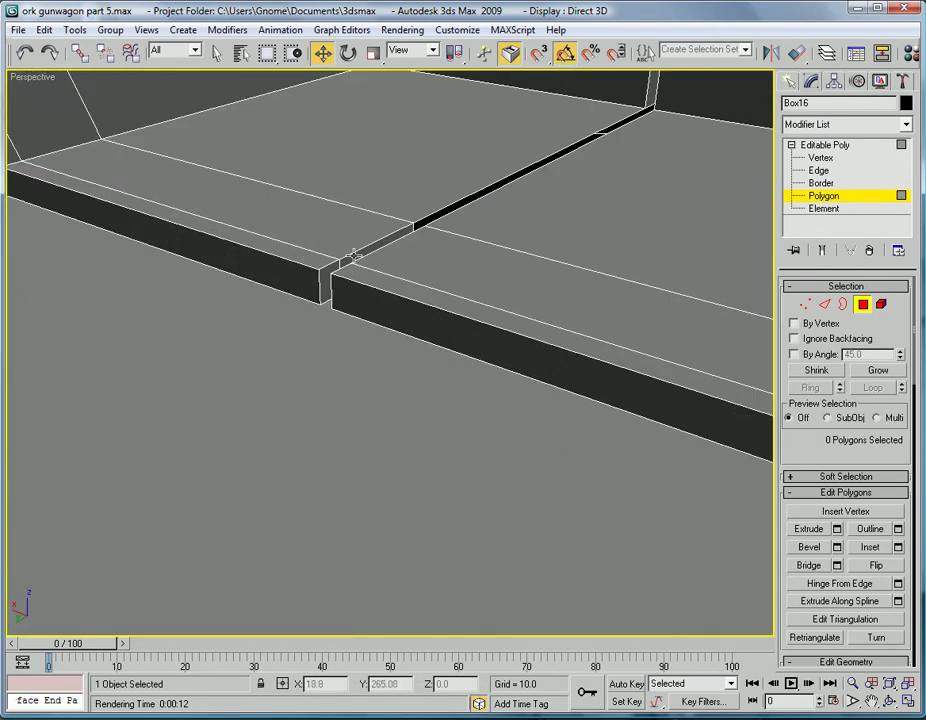
- Select all vertices along the hull's centre seam in the Top view
key(shift+z)
click(817, 158)
middle_drag(438, 424, 430, 390)
scroll(453, 341, down, 4)
middle_drag(448, 318, 477, 362)
key(alt+w)
middle_click(195, 215)
scroll(201, 227, down, 4)
key(t)
middle_click(623, 178)
key(f)
middle_drag(264, 185, 251, 221)
key(alt+w)
middle_drag(560, 323, 453, 485)
scroll(427, 180, up, 2)
scroll(453, 210, up, 2)
scroll(443, 230, down, 6)
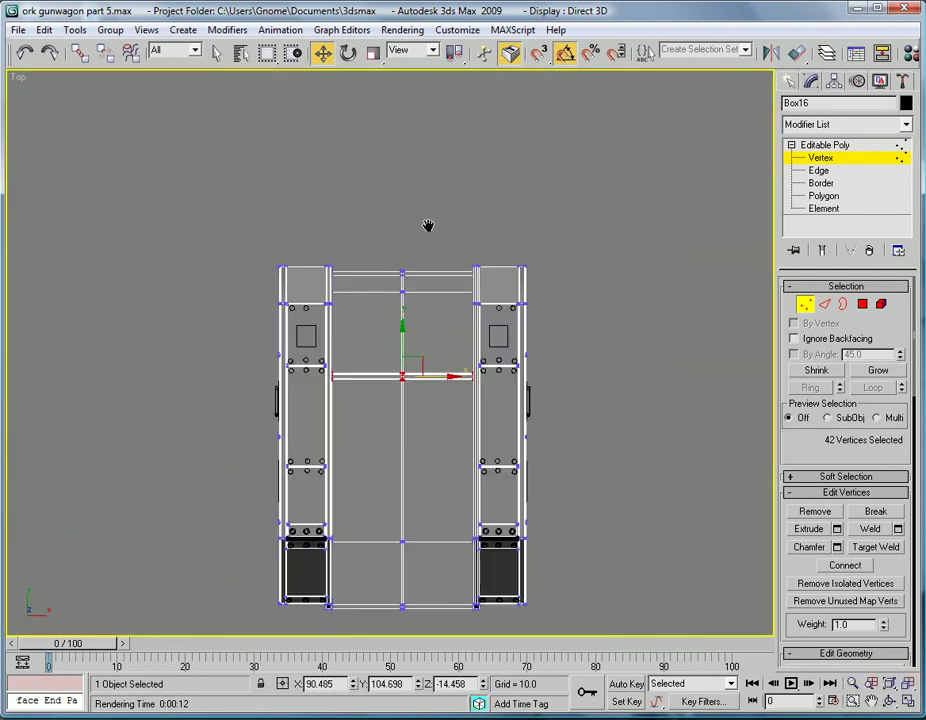
middle_drag(428, 209, 425, 110)
drag(366, 152, 442, 565)
middle_drag(449, 451, 454, 454)
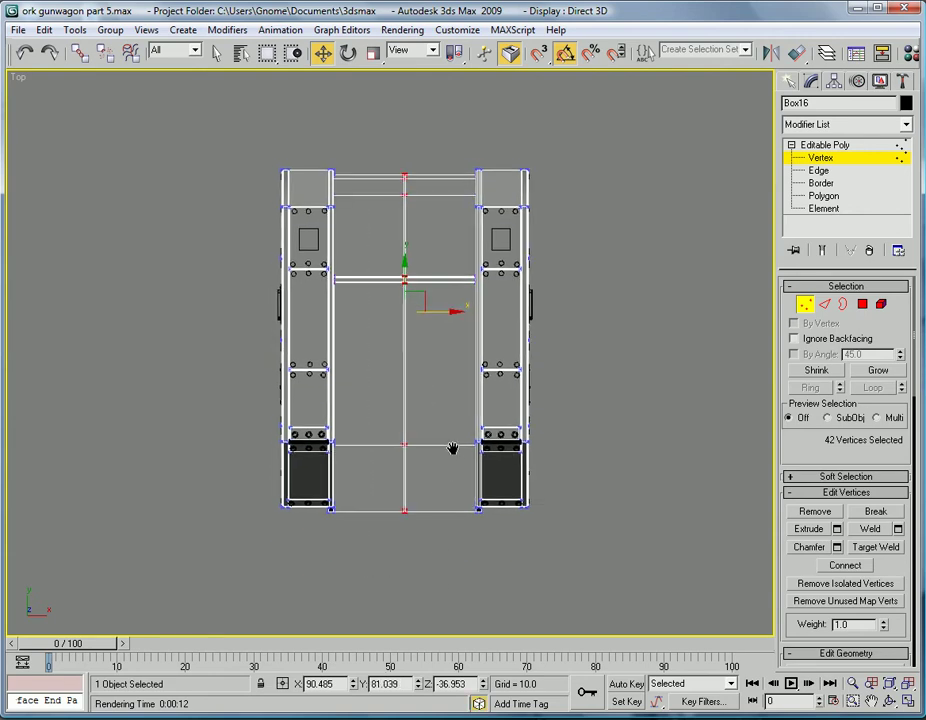
- Scale the centre seam vertices together along the X axis until both halves meet on one line
key(r)
drag(327, 311, 3, 91)
drag(787, 584, 772, 579)
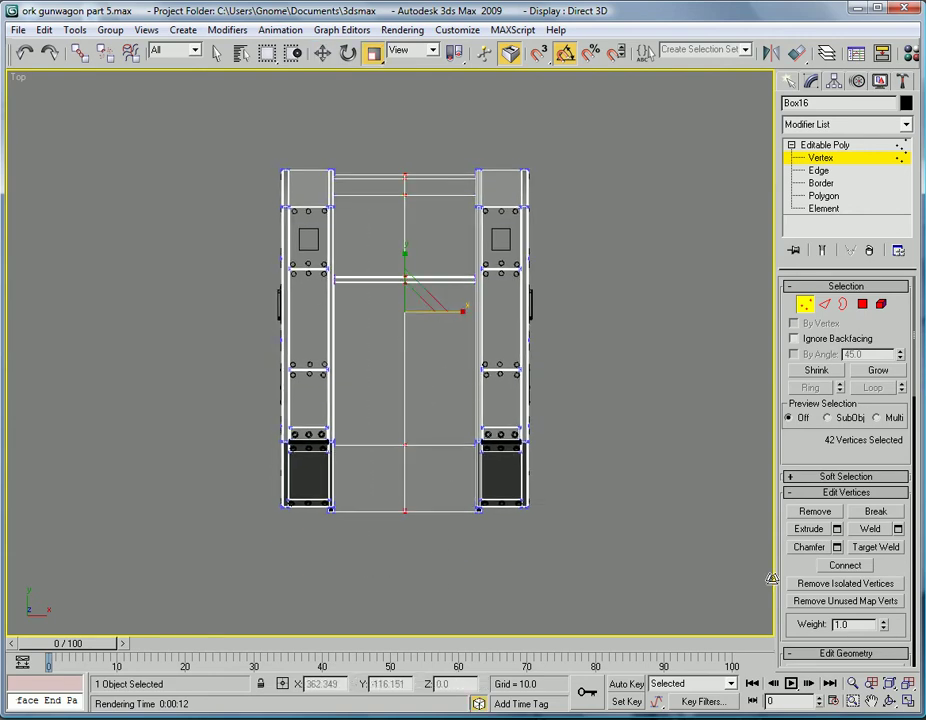
- Weld the centre seam vertices with a threshold of 0.1, then leave vertex level and deselect the hull
click(898, 530)
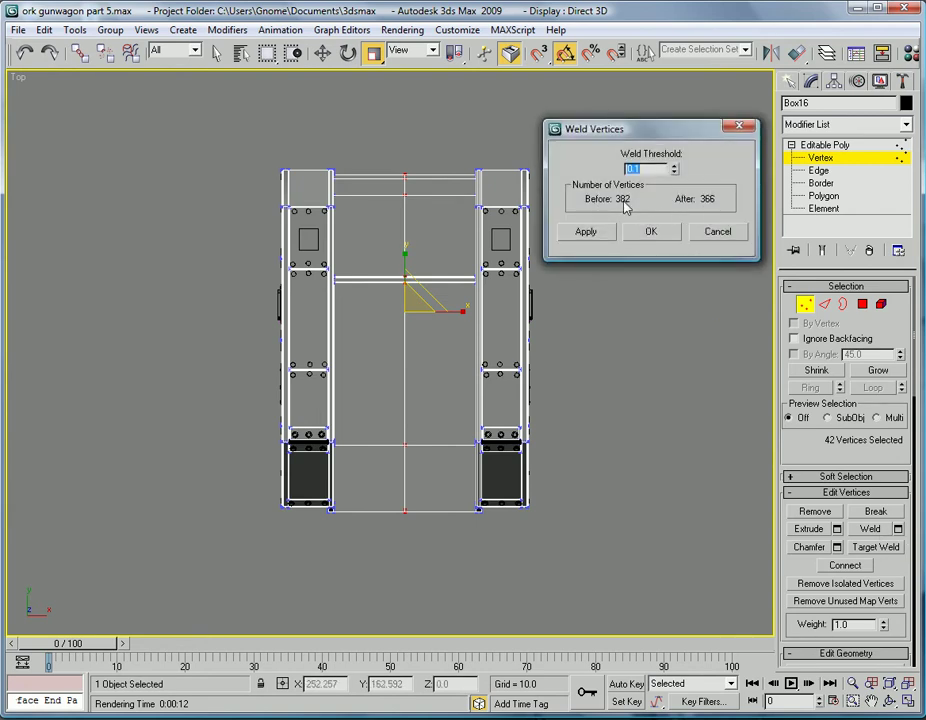
click(651, 232)
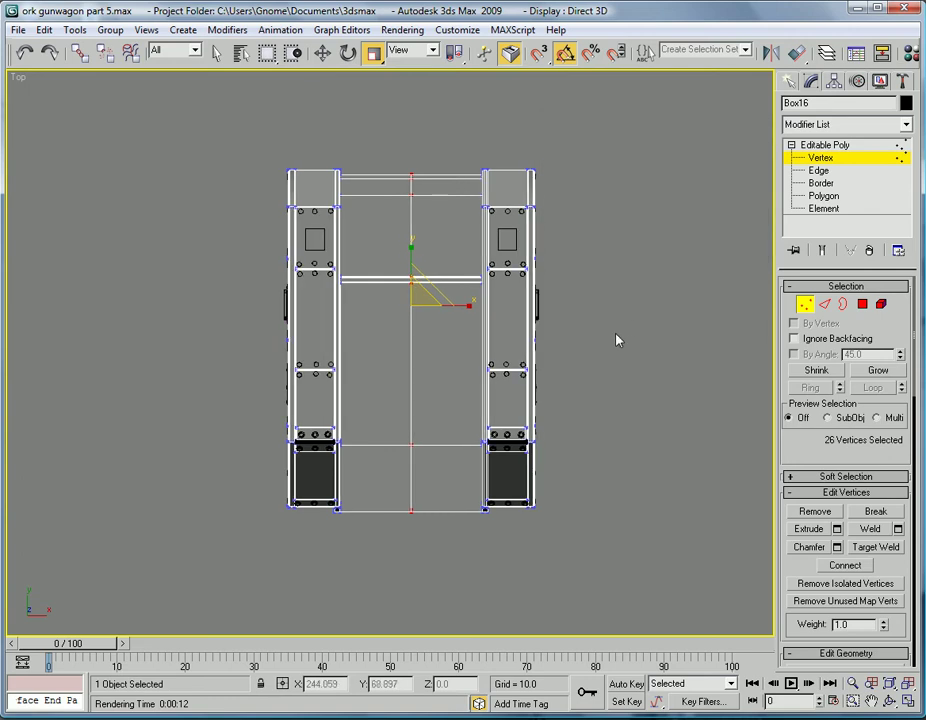
key(p)
scroll(510, 441, down, 4)
alt+middle_drag(492, 389, 485, 389)
click(832, 160)
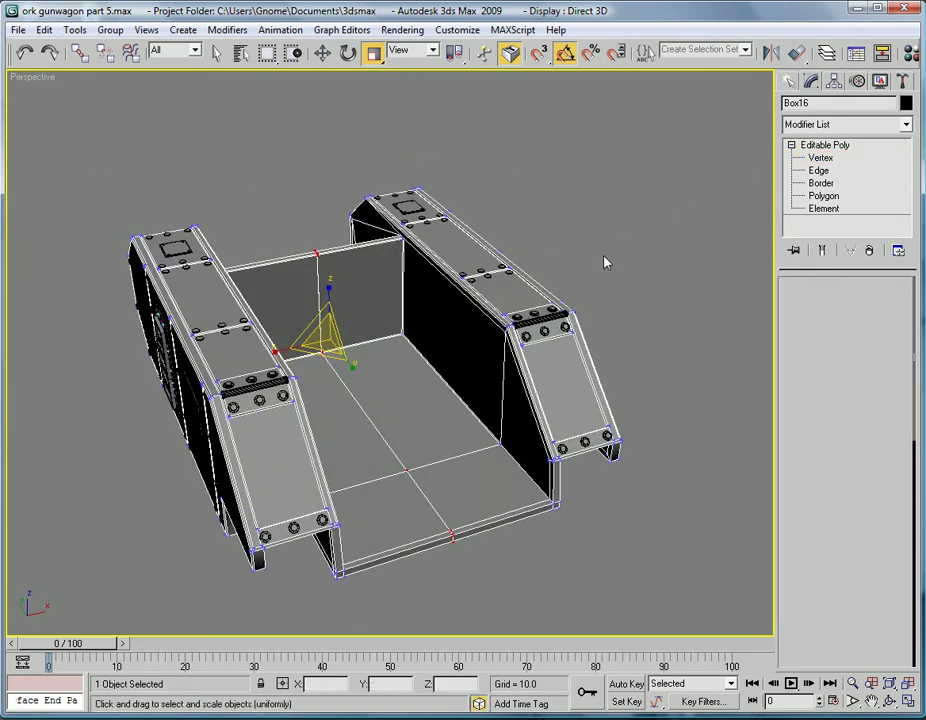
click(595, 268)
- Switch to Windows Photo Gallery, examine the gunwagon reference photos including the "per back" view, and return to 3ds Max
alt+middle_drag(564, 302, 272, 300)
scroll(650, 420, up, 4)
alt+middle_drag(650, 420, 420, 424)
key(alt+Tab)
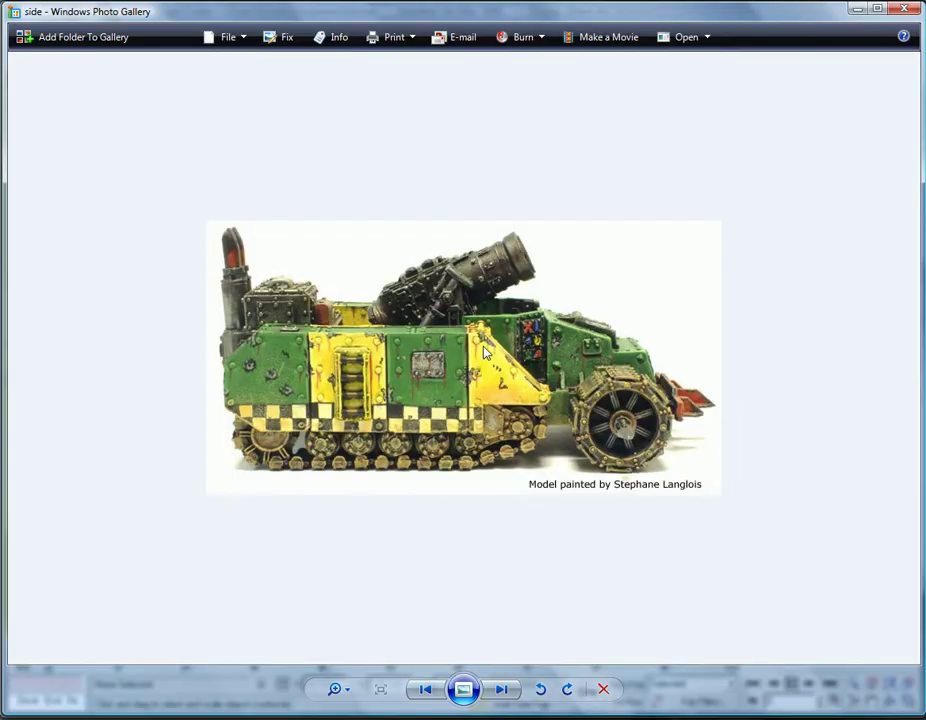
key(Left)
key(Left)
key(Right)
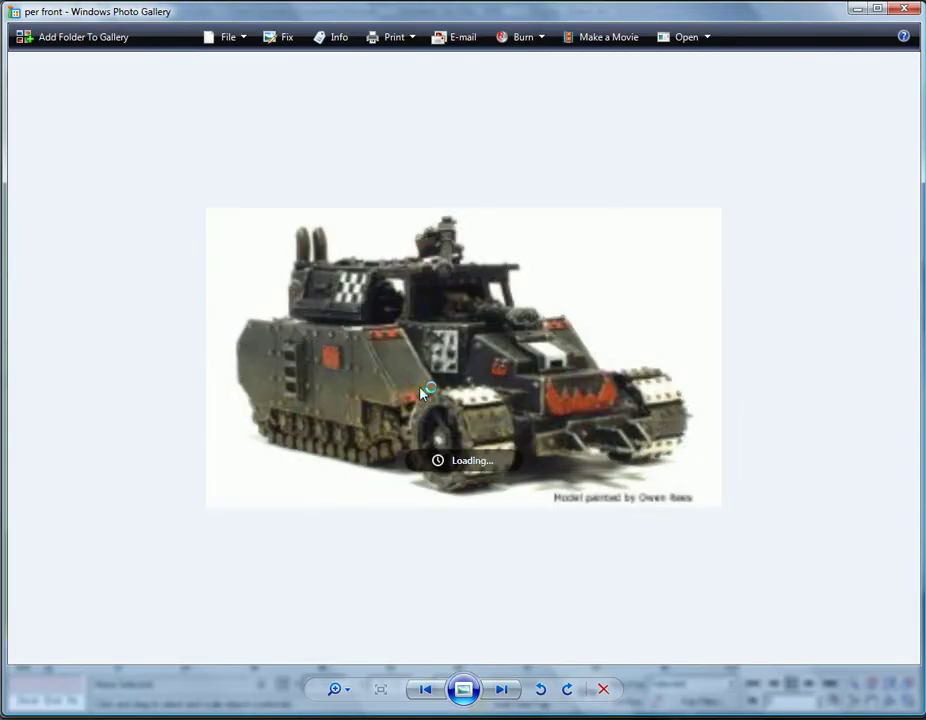
key(Right)
key(Right)
key(Right)
key(Left)
key(Right)
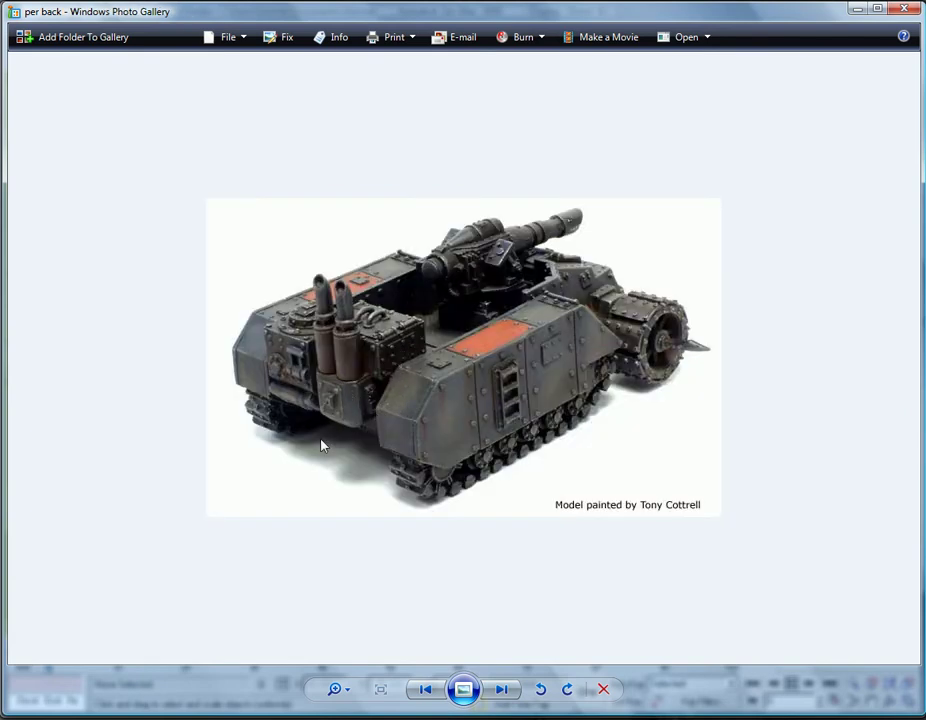
click(857, 13)
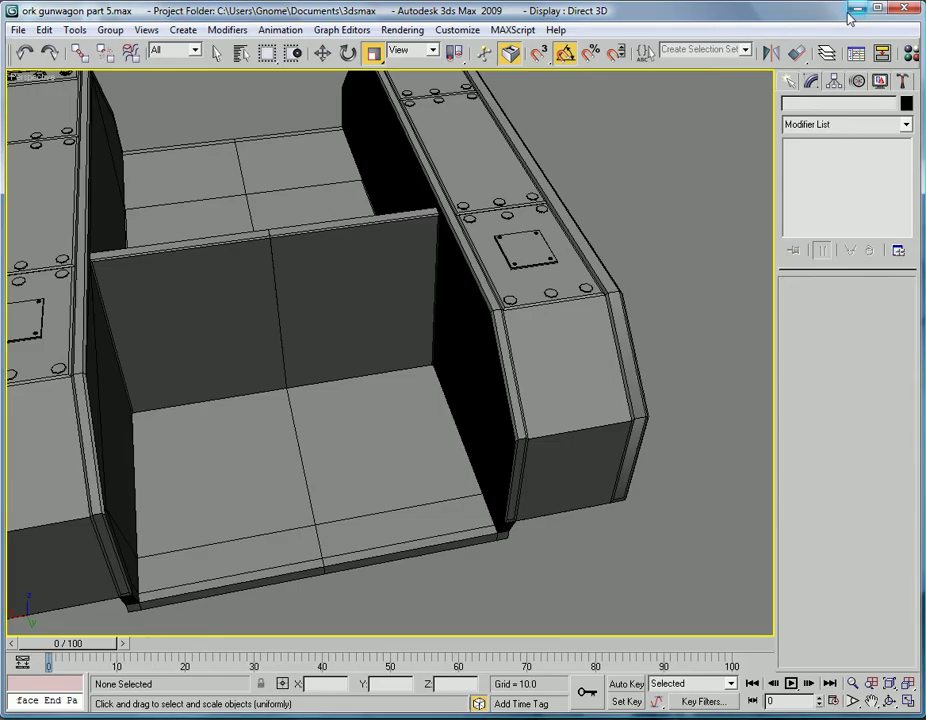
- Create a box about 62 long, 60 wide and 67 high on the rear compartment's floor, starting at the inner corner by the cross wall
middle_drag(305, 353, 347, 364)
click(790, 82)
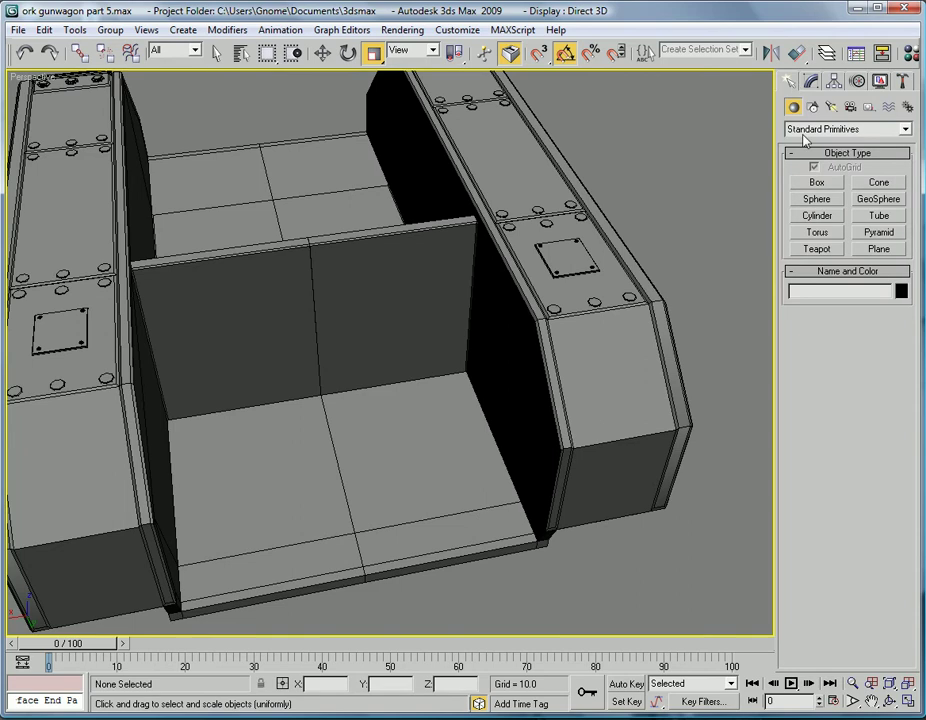
click(798, 186)
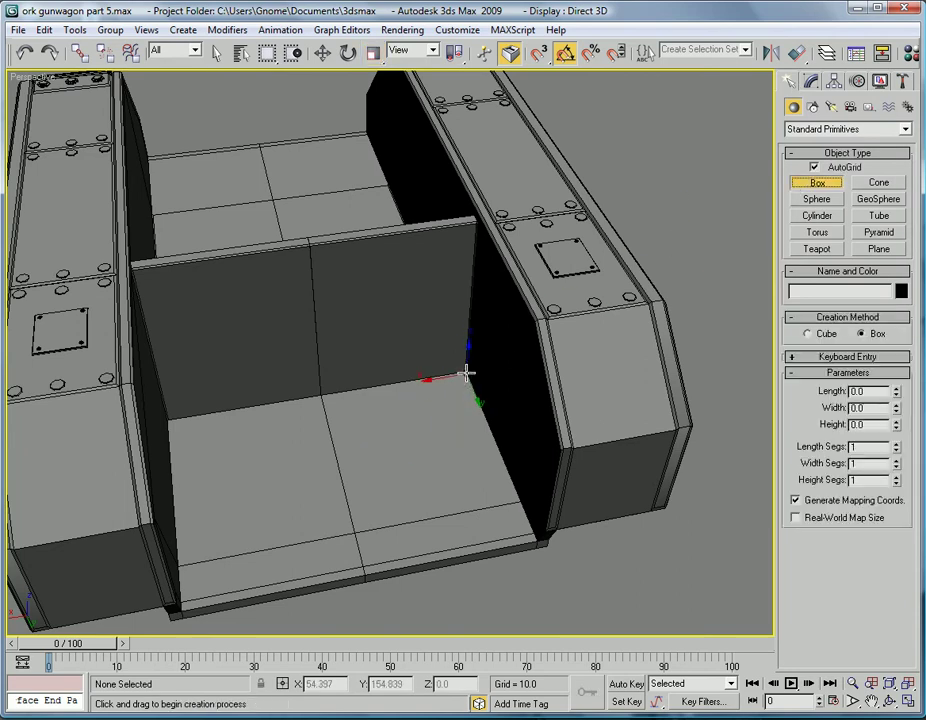
scroll(483, 377, up, 5)
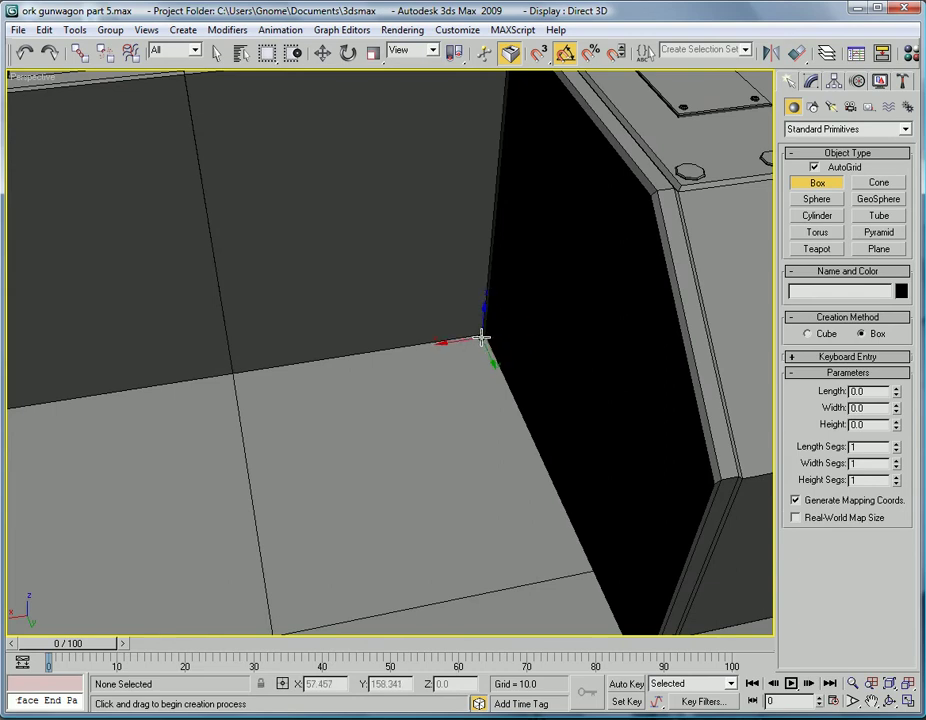
drag(481, 338, 140, 612)
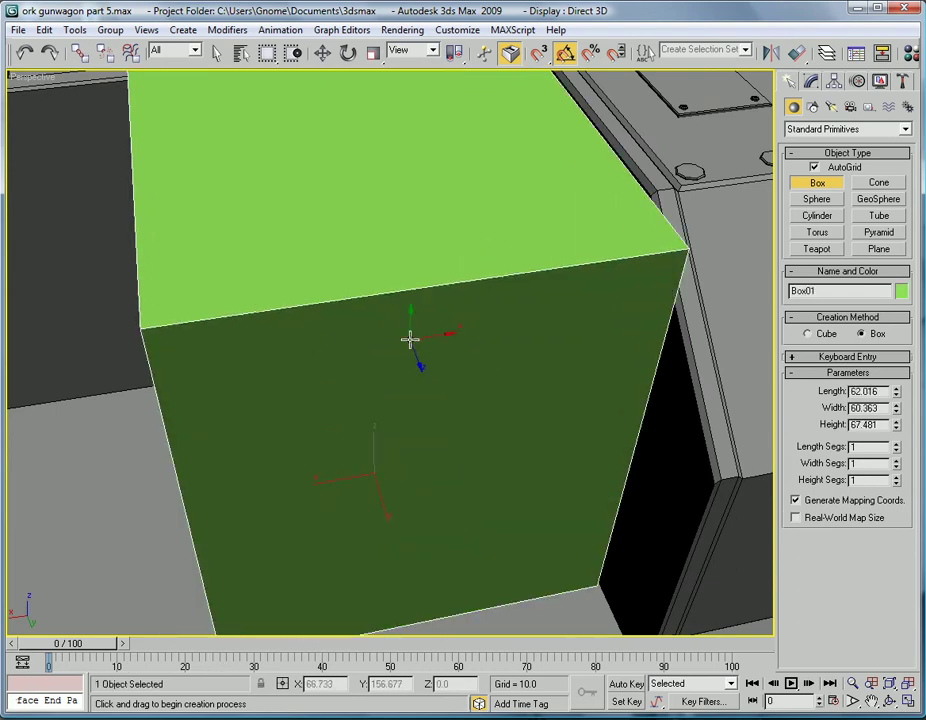
scroll(410, 360, down, 8)
- Adjust the box's height to 66.806 against the reference image in the Left view and check the reference photo
key(alt+w)
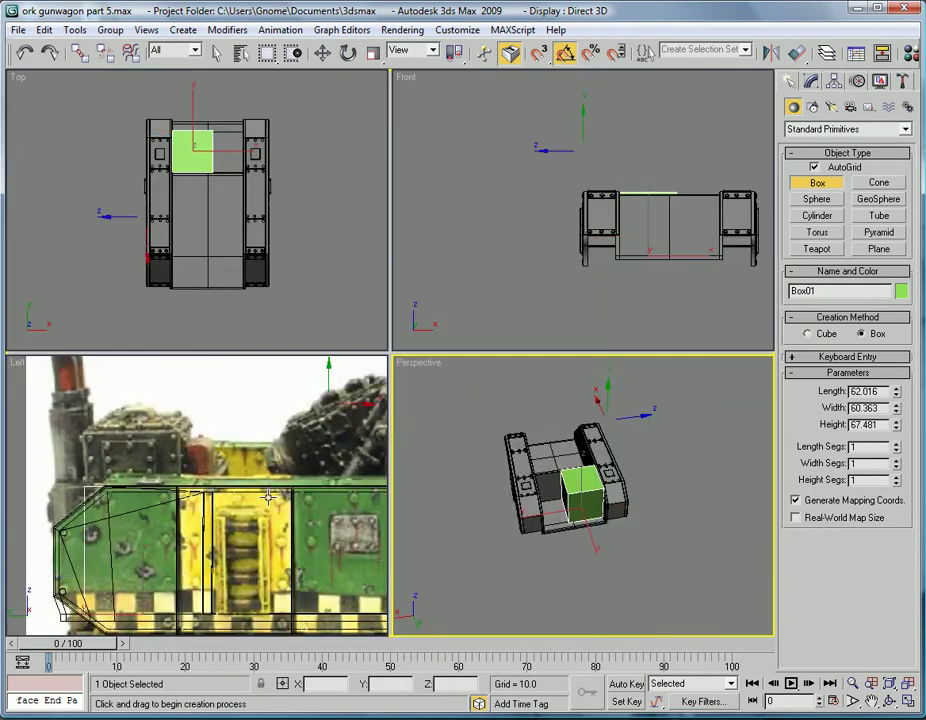
scroll(268, 497, up, 6)
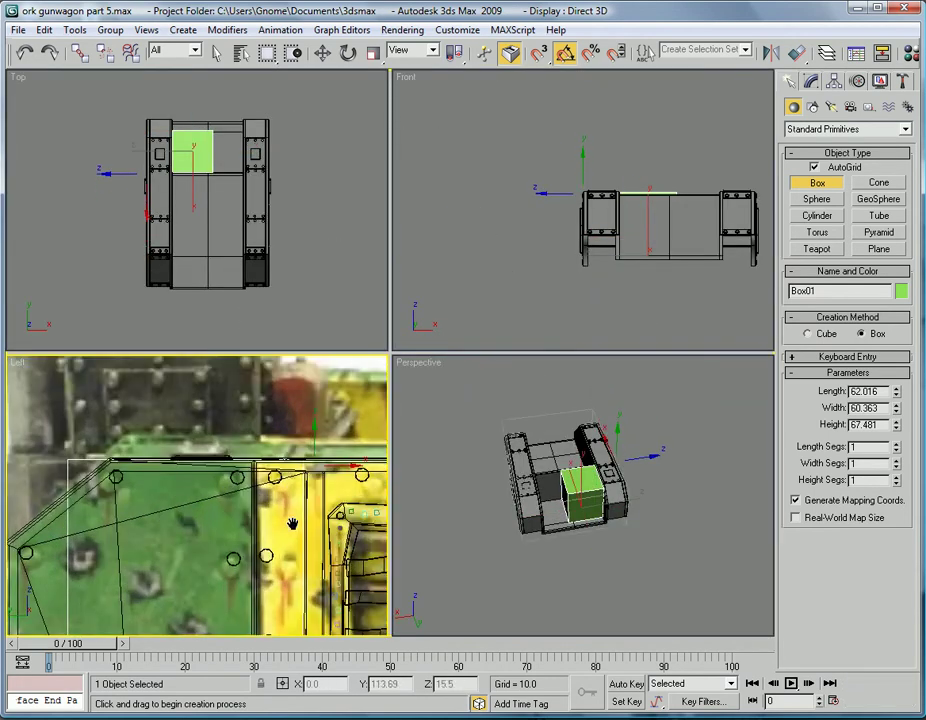
scroll(261, 511, down, 4)
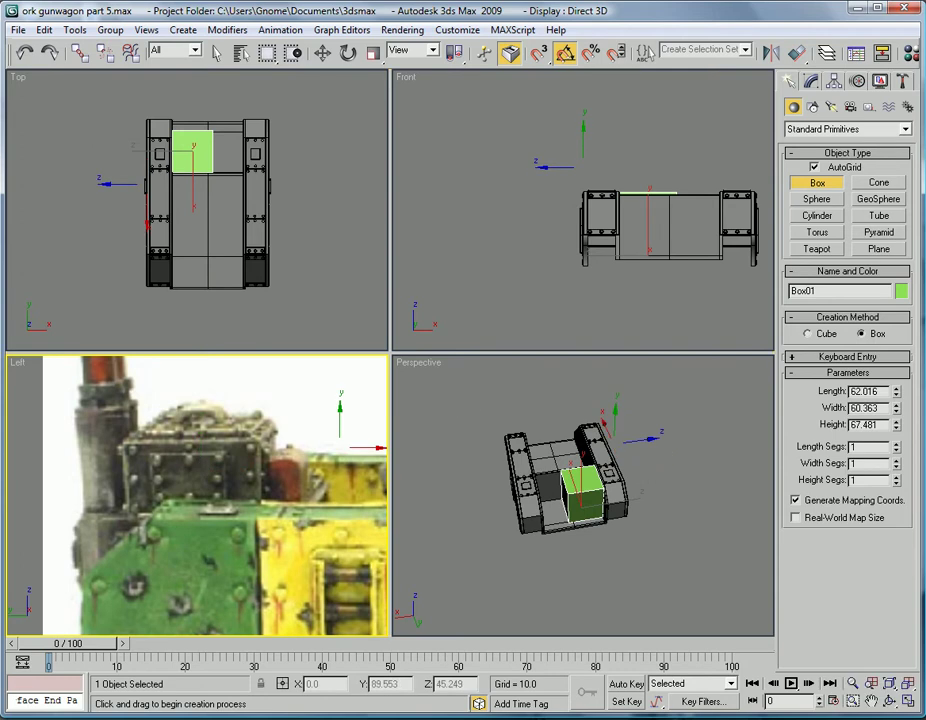
drag(897, 427, 895, 400)
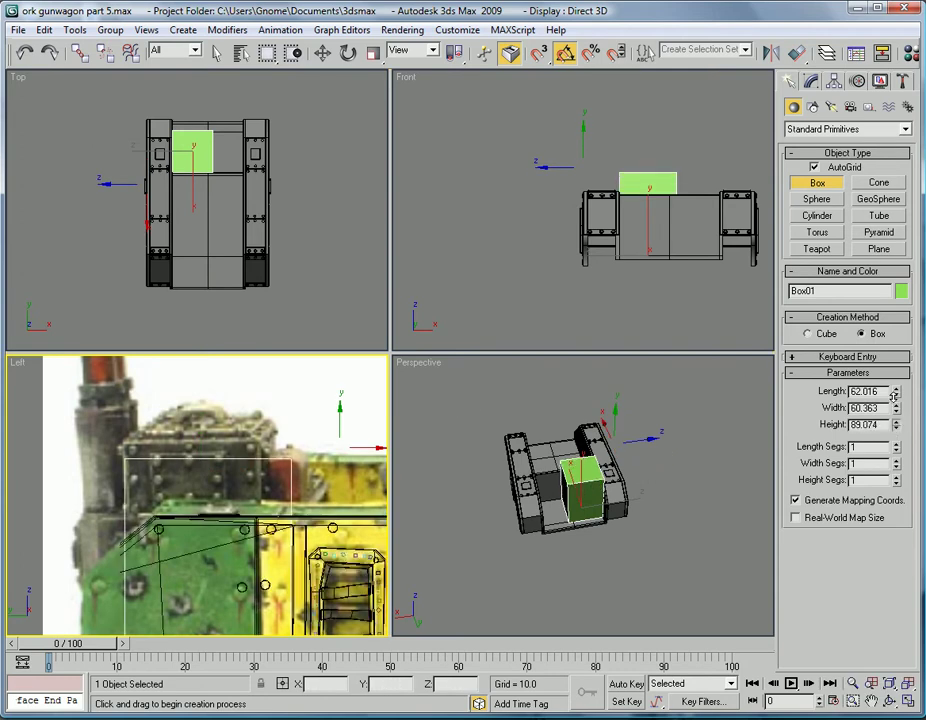
drag(893, 394, 688, 648)
key(alt+Tab)
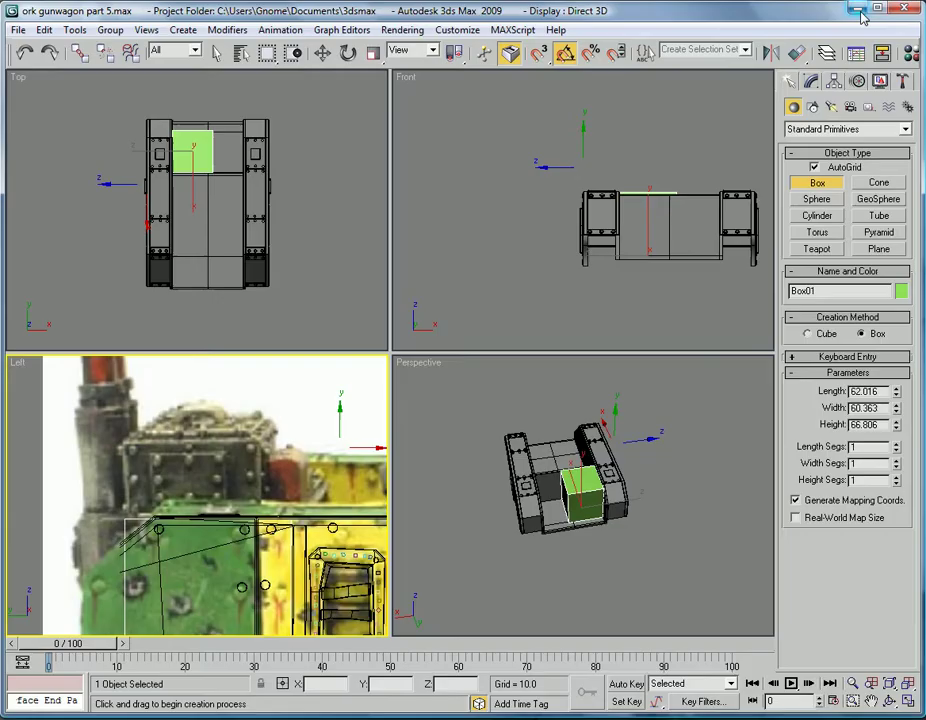
click(857, 8)
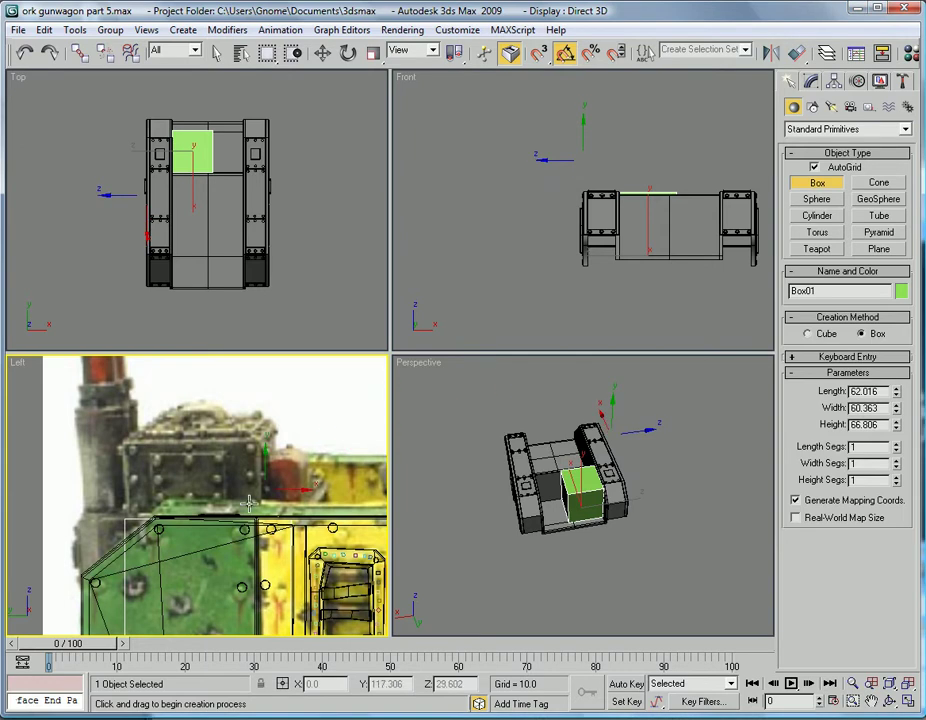
- Lower the box's height to 53.979 so it stays below the hull's upper edge in the Left view
scroll(247, 506, up, 3)
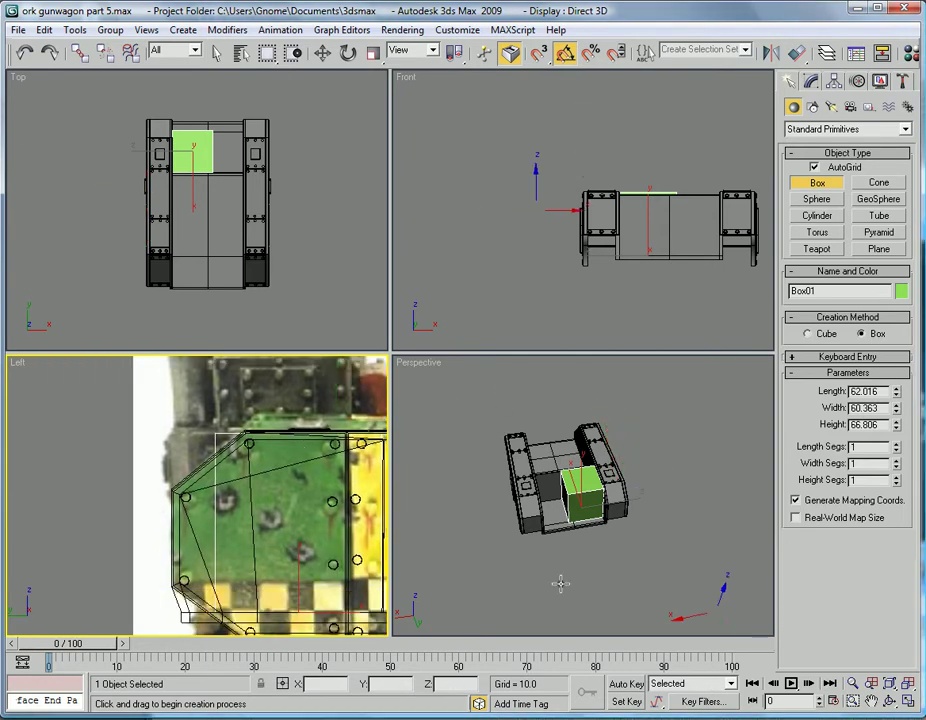
middle_drag(197, 515, 179, 580)
scroll(249, 494, up, 2)
click(897, 422)
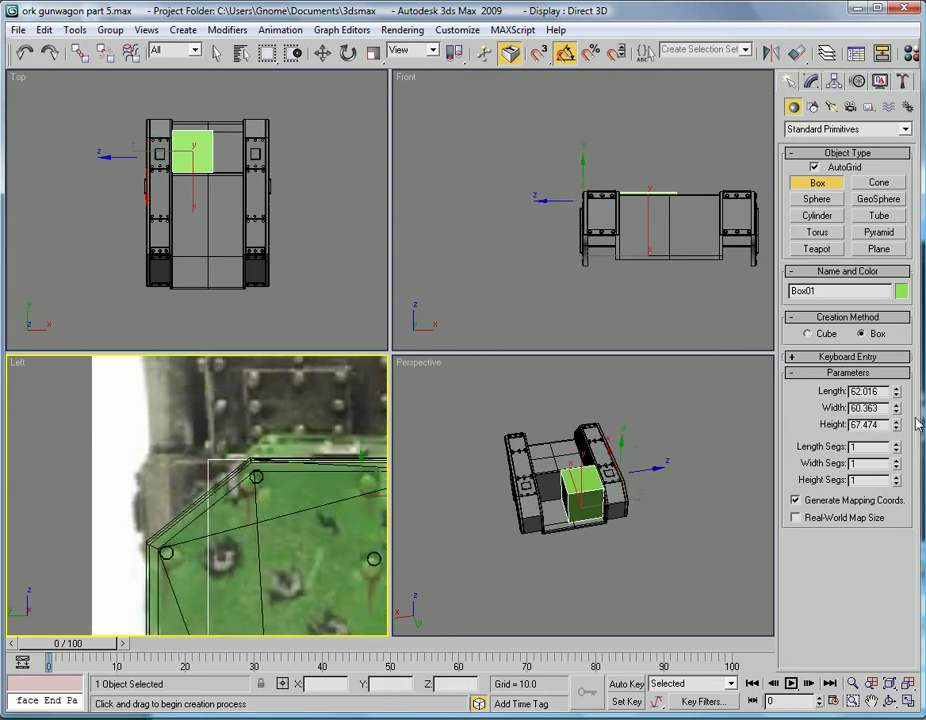
drag(898, 427, 894, 437)
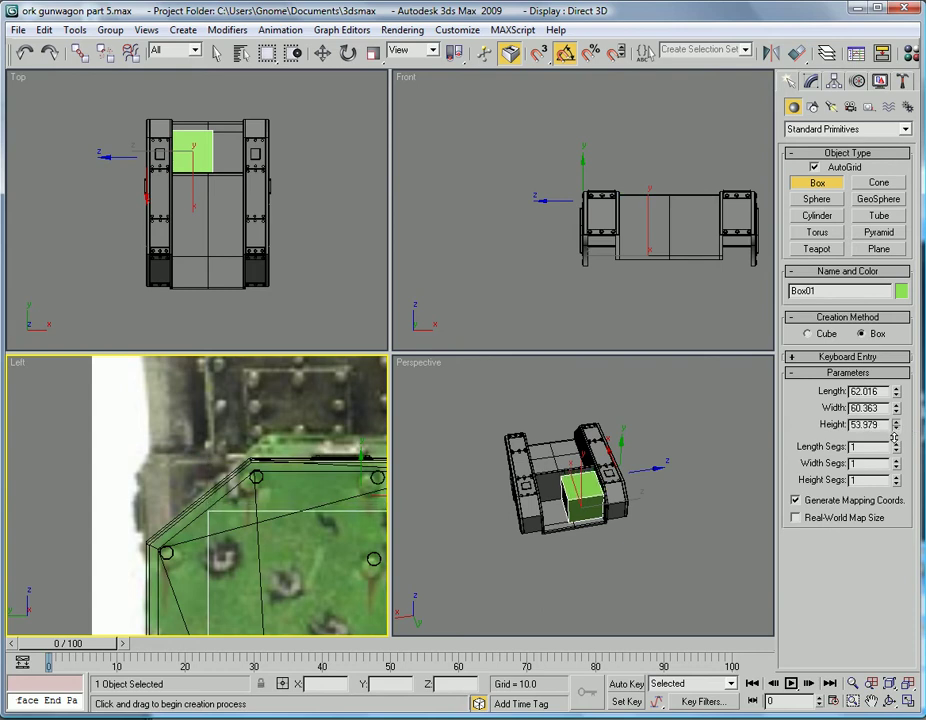
- Set the box's width to 51.912 so it fits one half of the rear compartment
middle_click(500, 492)
key(alt+w)
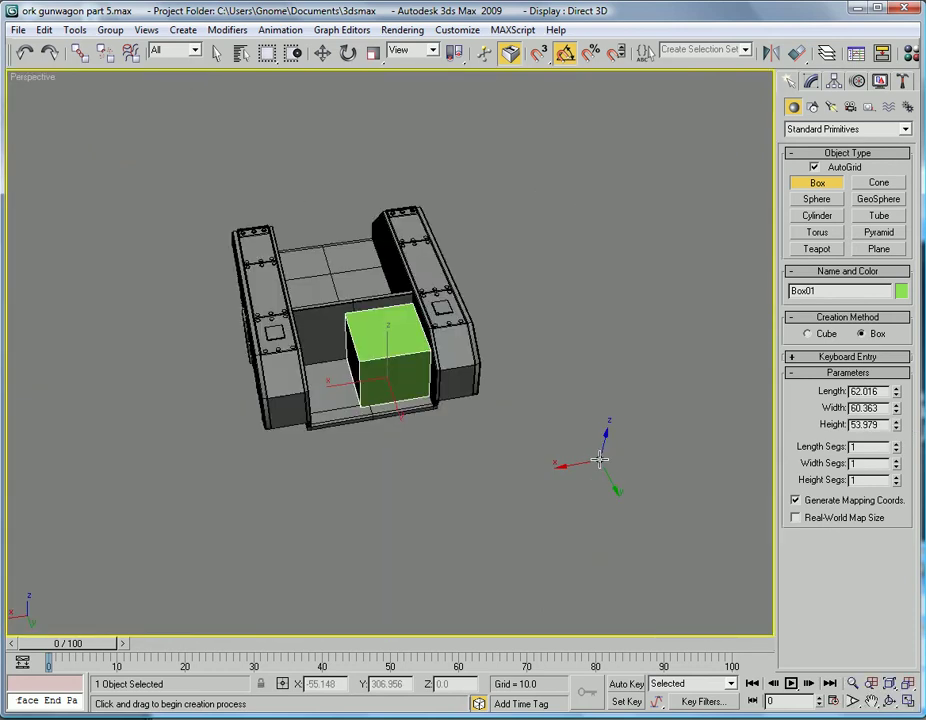
alt+middle_drag(599, 459, 436, 245)
key(r)
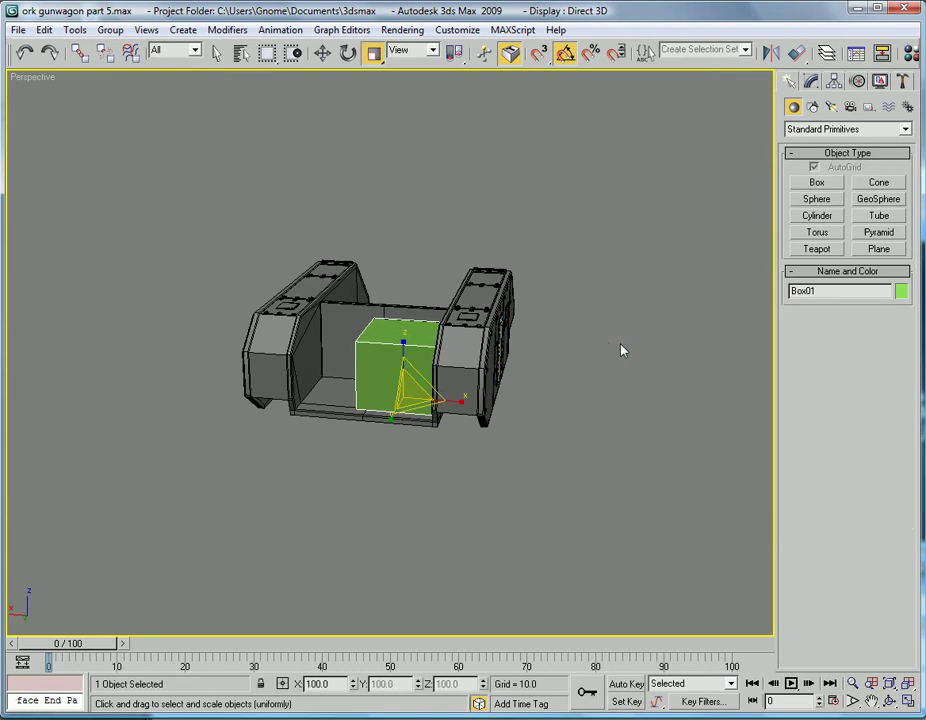
scroll(617, 351, up, 5)
scroll(393, 579, down, 4)
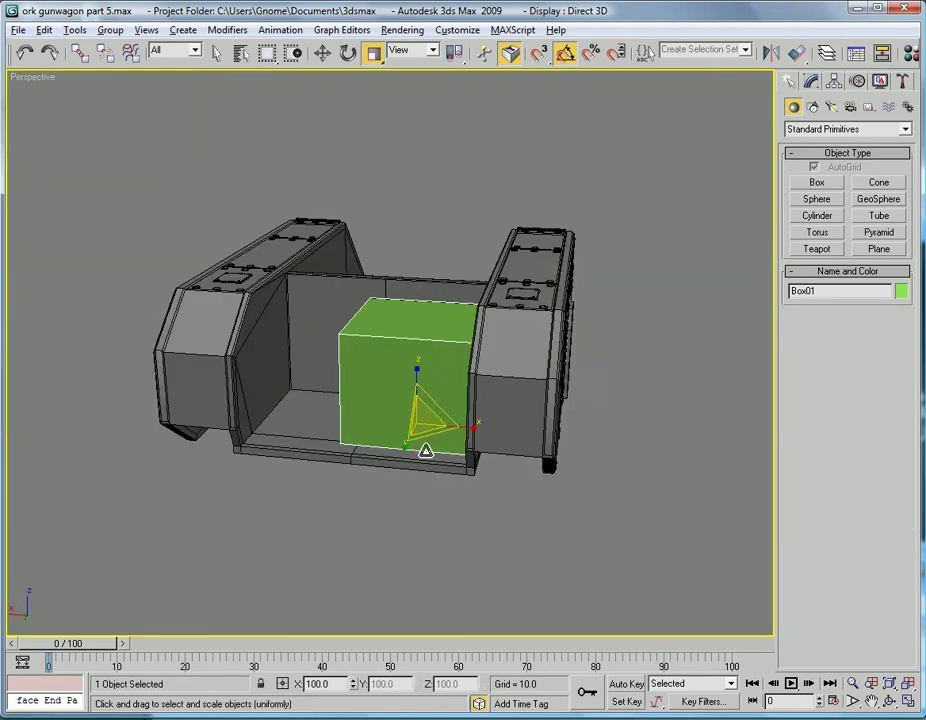
alt+middle_drag(427, 458, 345, 620)
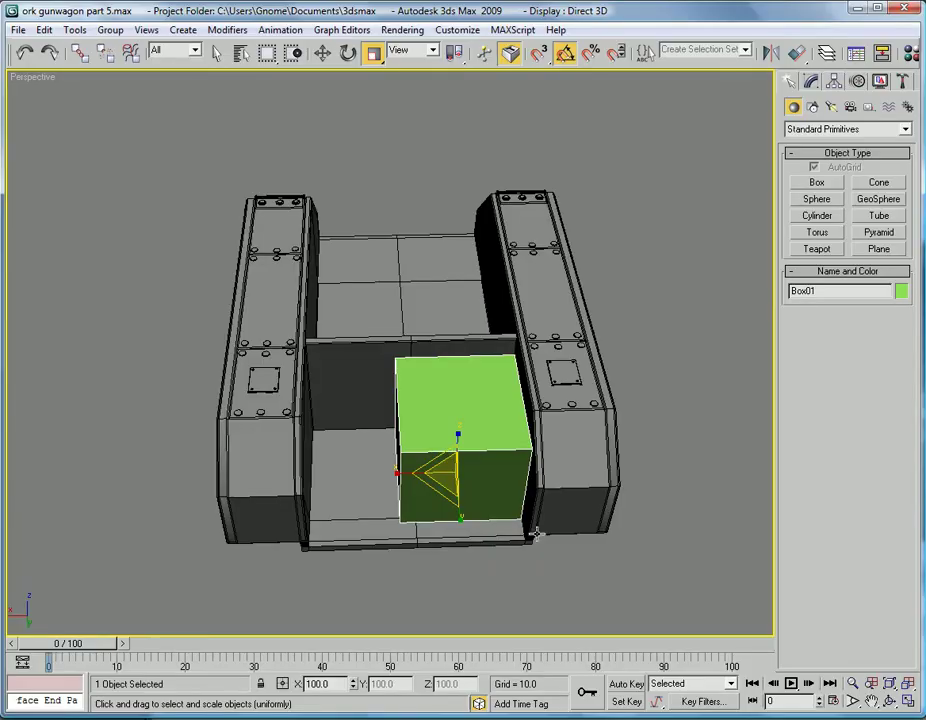
alt+middle_drag(520, 440, 540, 447)
scroll(686, 137, up, 2)
click(812, 81)
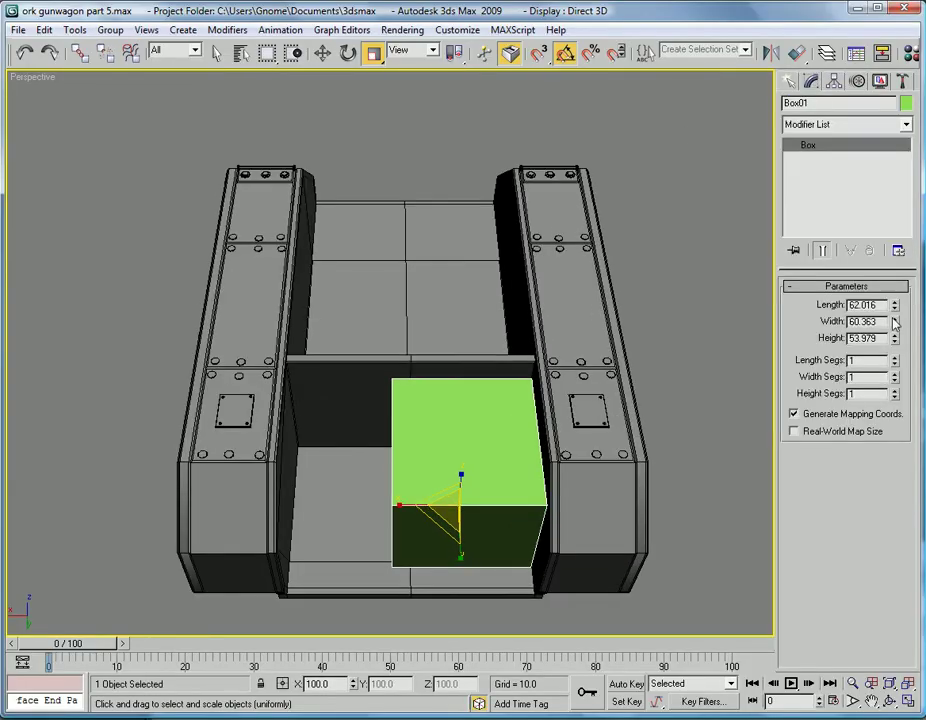
drag(893, 321, 894, 328)
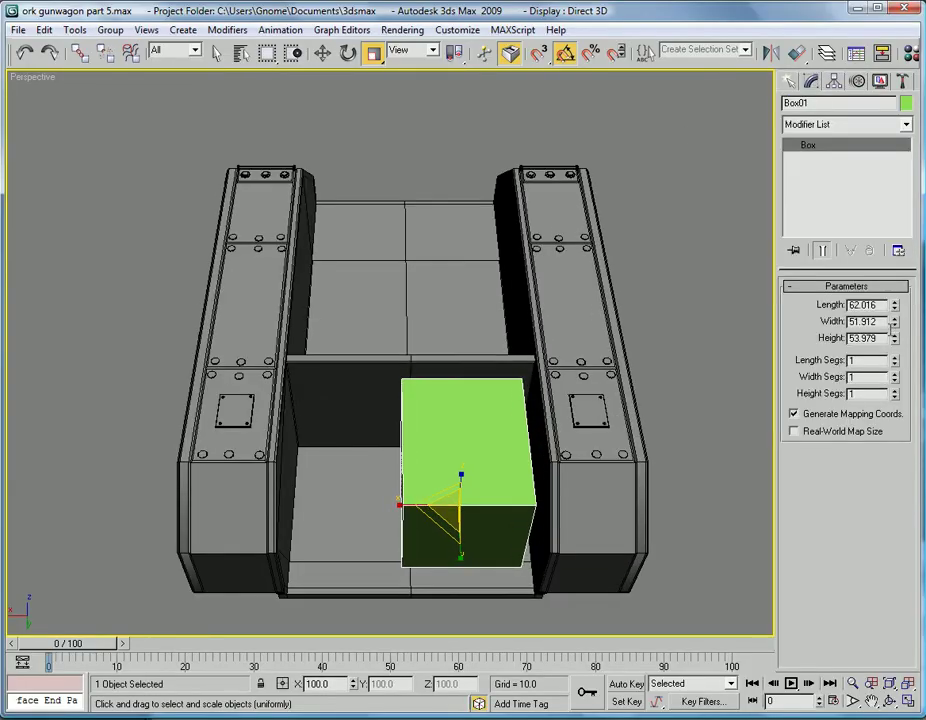
- Move the box along the X axis between the centre seam and the side wall, and compare it with the "per back" reference photo
key(w)
middle_drag(437, 481, 365, 471)
drag(352, 496, 361, 491)
alt+middle_drag(323, 535, 356, 514)
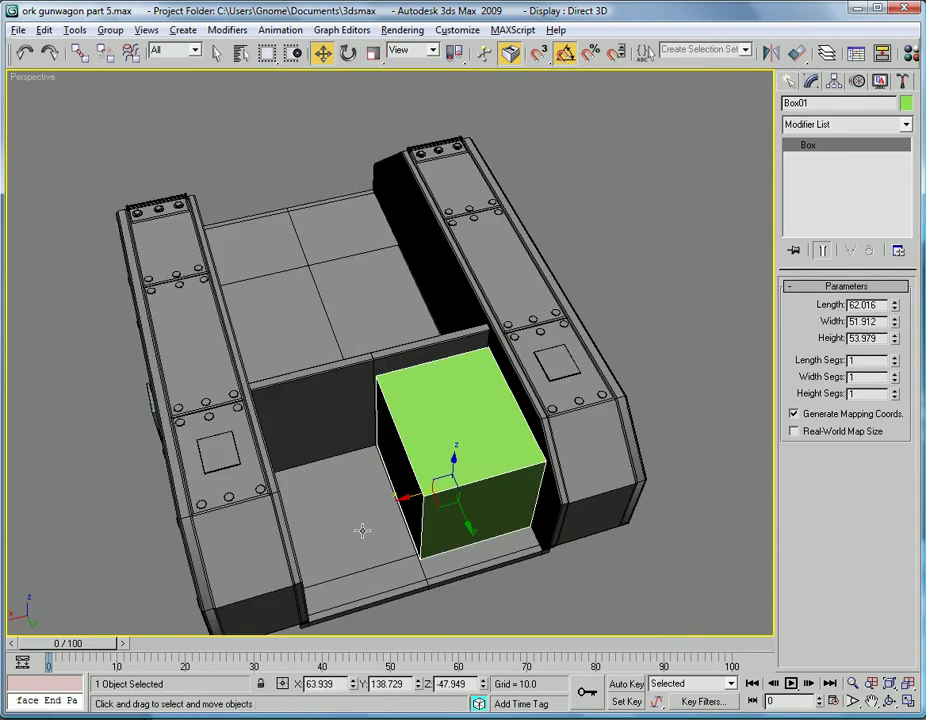
alt+middle_drag(438, 524, 484, 464)
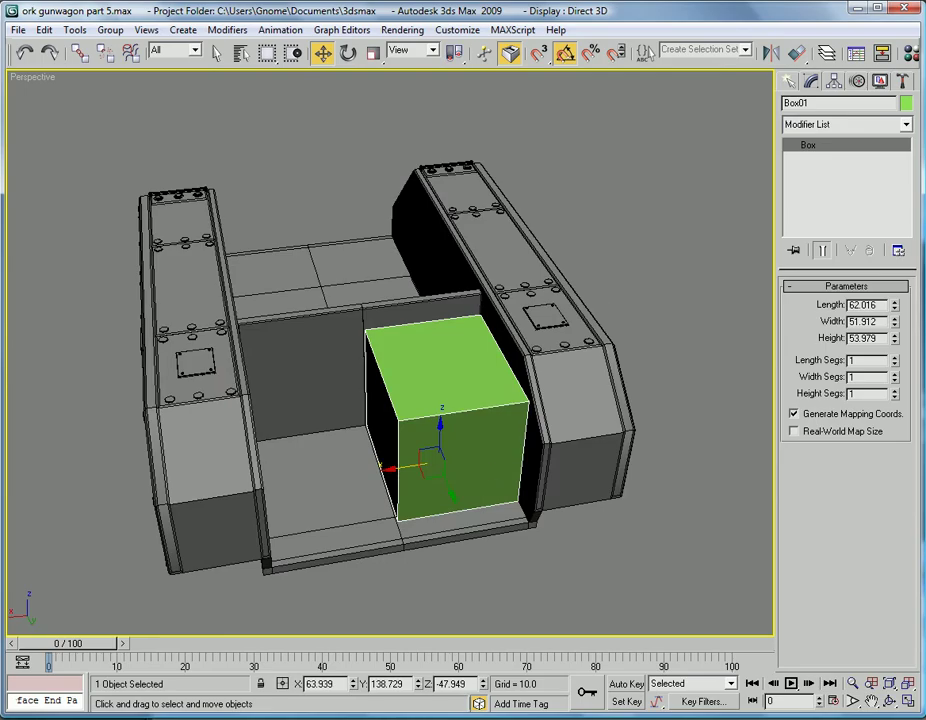
click(302, 719)
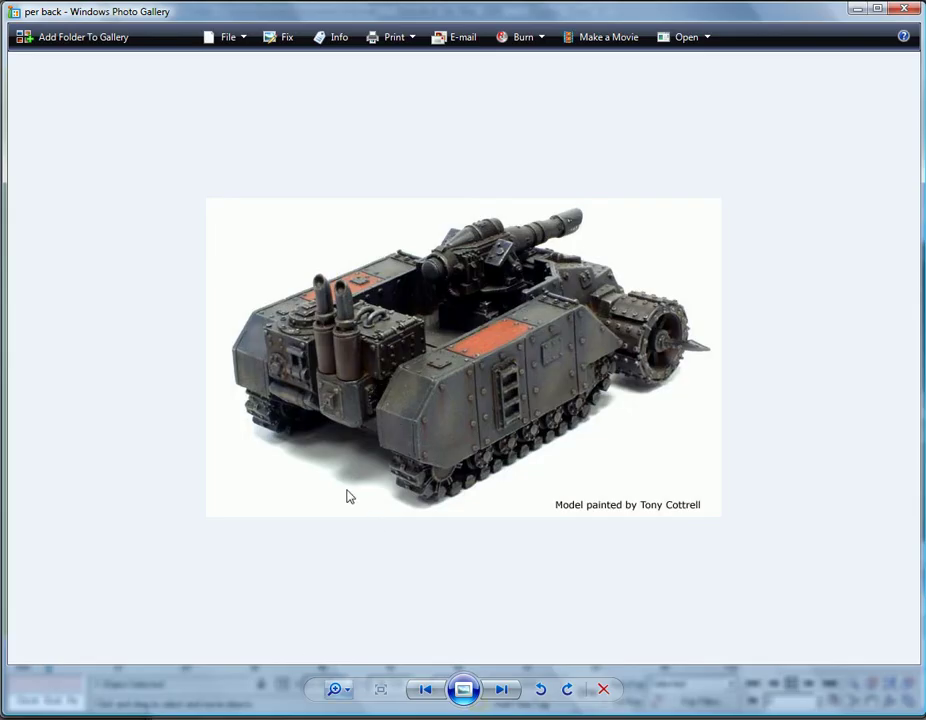
key(alt+Tab)
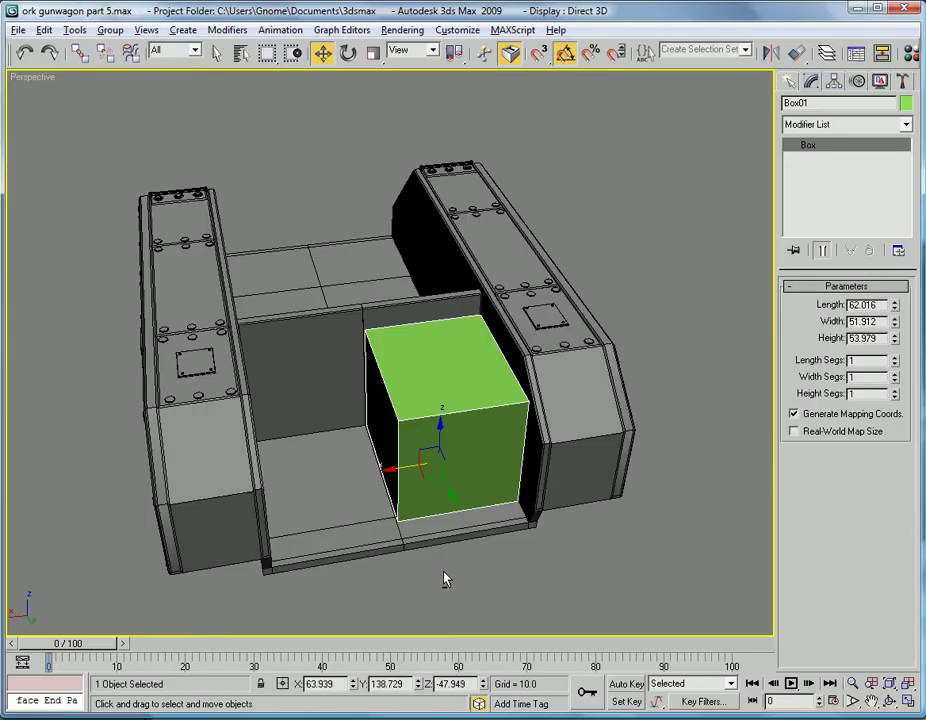
- Convert the box to an editable poly and move its rear polygon outward along the Y axis towards the floor's rear edge
alt+middle_drag(445, 580, 420, 561)
right_click(840, 177)
click(845, 289)
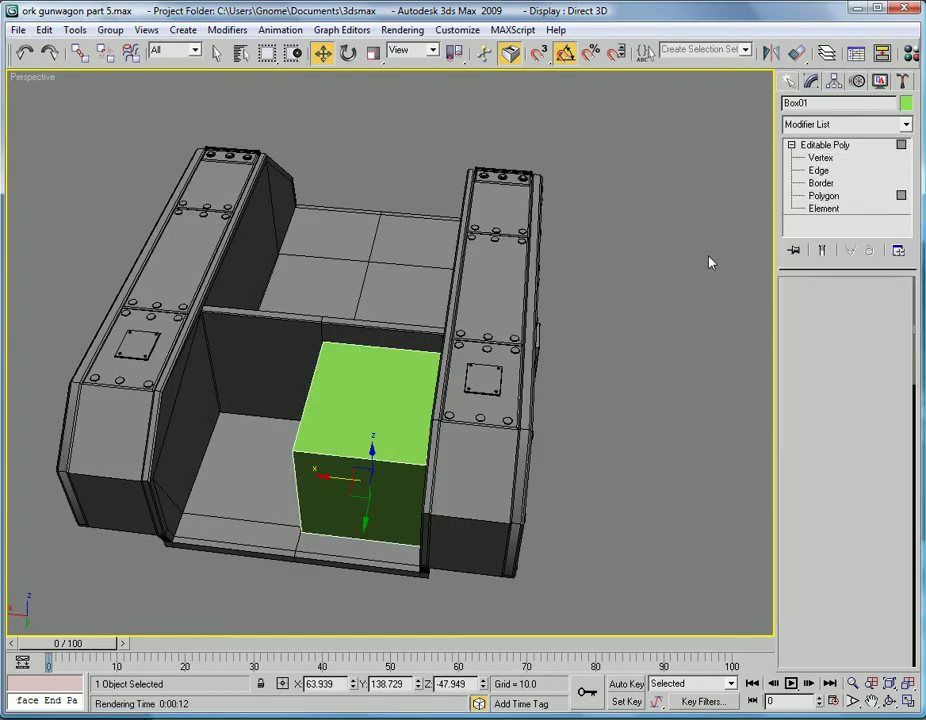
click(824, 196)
click(335, 502)
drag(353, 533, 339, 557)
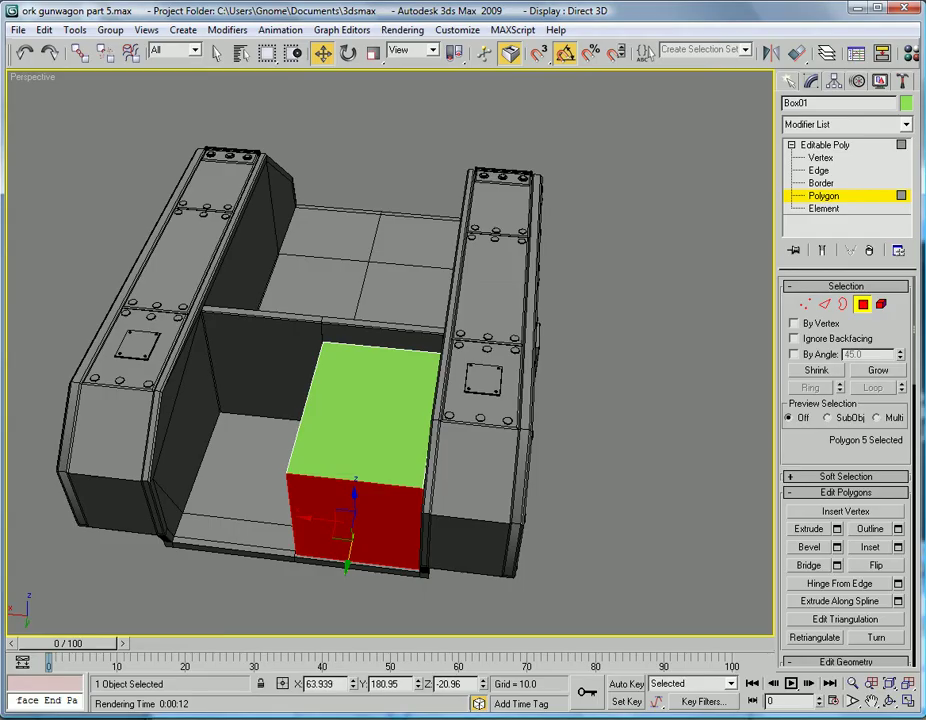
- Inset the box's rear polygon by 1.0
scroll(484, 413, up, 6)
scroll(484, 413, down, 8)
mouse_move(525, 438)
alt+middle_down()
mouse_move(562, 428)
mouse_move(507, 432)
alt+middle_up()
scroll(507, 432, up, 3)
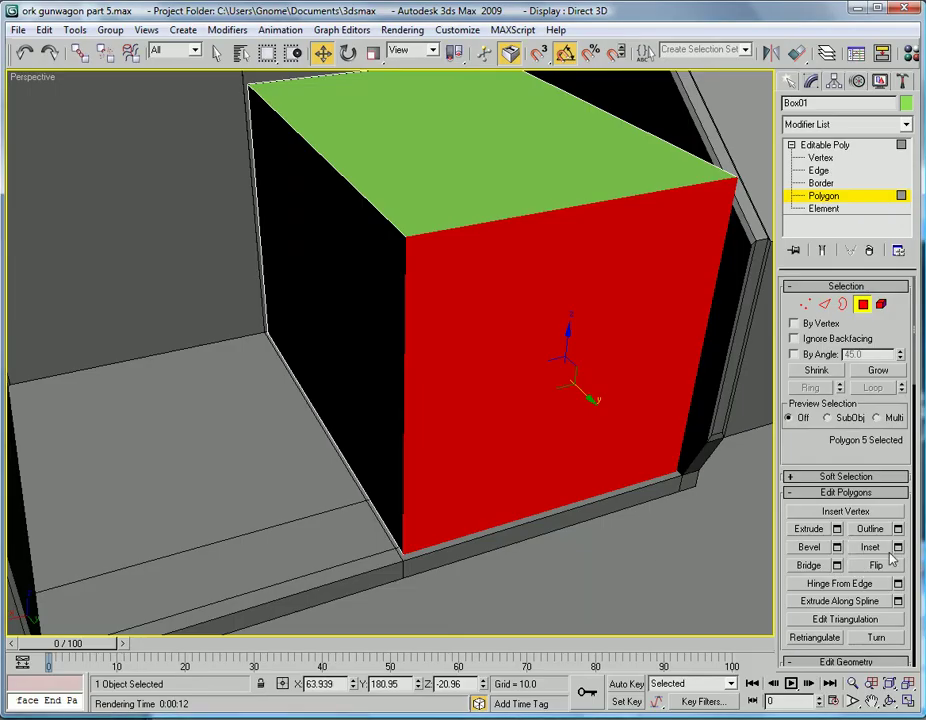
click(898, 547)
click(653, 218)
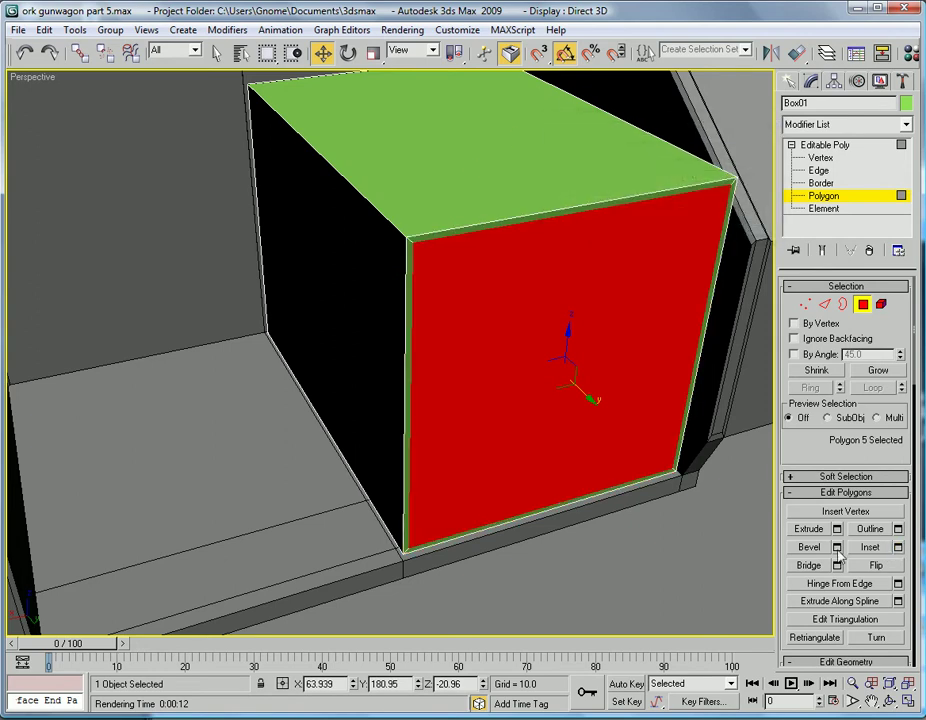
- Extrude the inset rear polygon of the box by 1.0 as a group
click(837, 529)
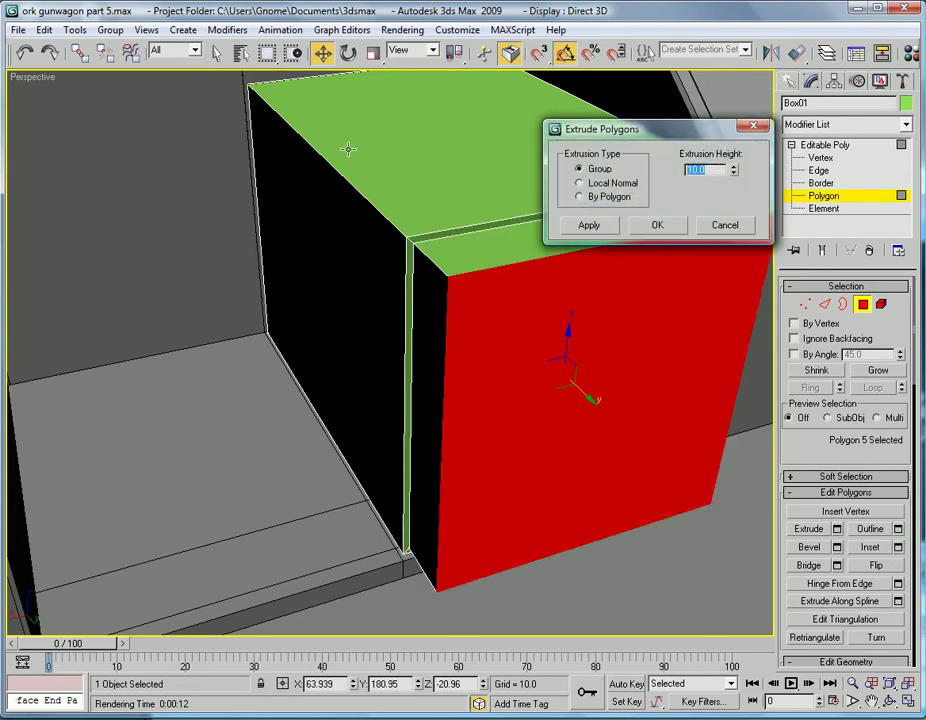
text(1)
key(Return)
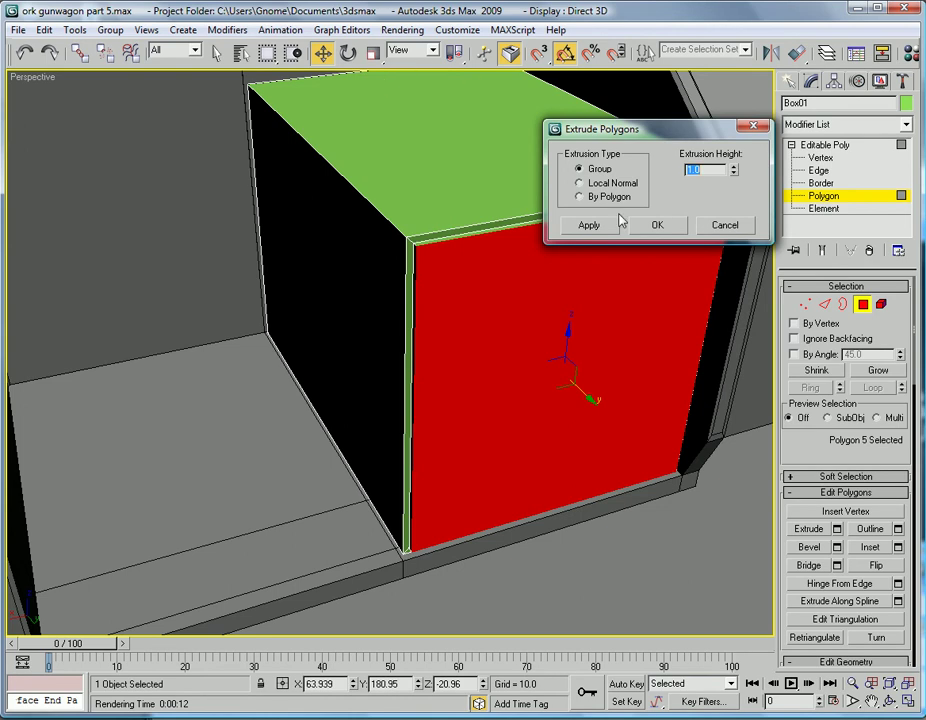
click(657, 225)
- Inset the box's extruded rear polygon by another 1.0 and extrude the resulting polygon by 1.0
click(898, 547)
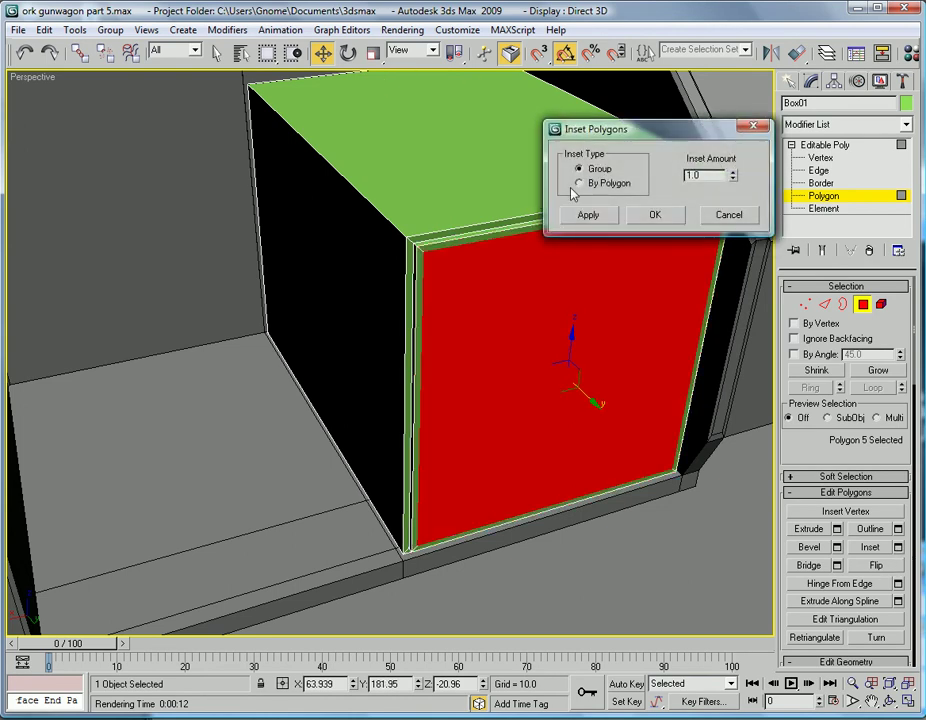
click(655, 216)
alt+middle_drag(655, 216, 564, 316)
key(r)
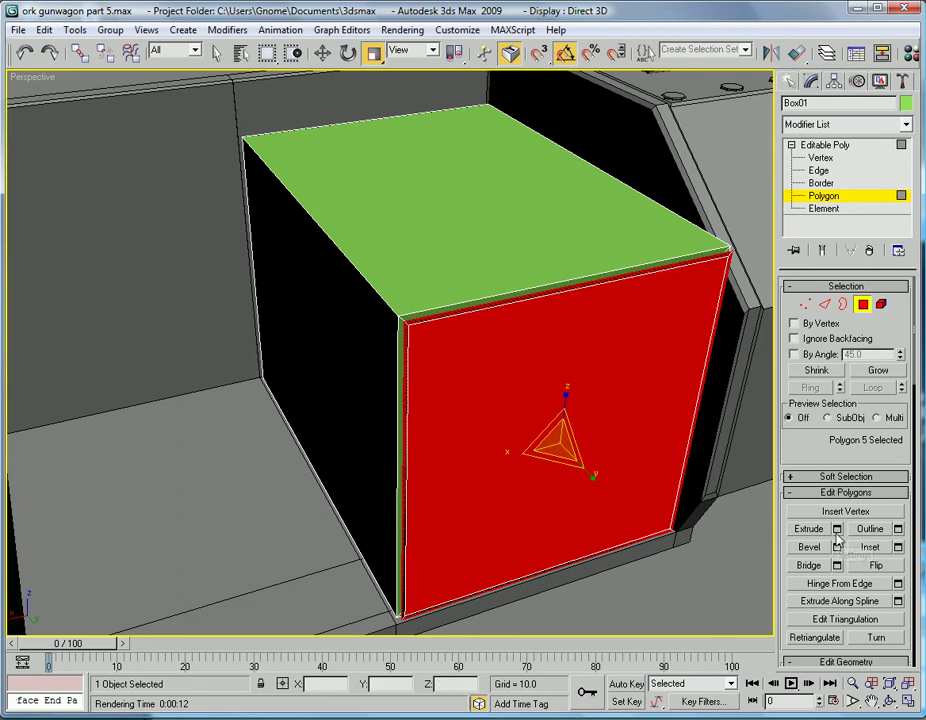
click(837, 529)
click(655, 226)
alt+middle_drag(621, 299, 366, 297)
alt+middle_drag(351, 378, 405, 330)
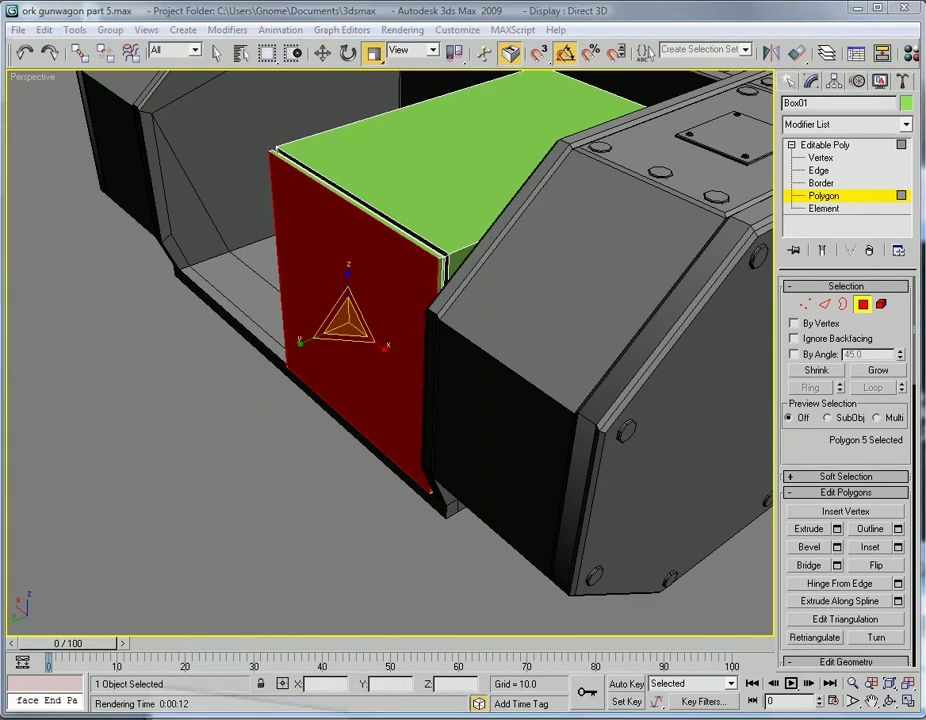
- Extrude the box's rear polygon outward by 12.79 as a group, past the hull floor's rear edge
click(279, 718)
key(alt+Tab)
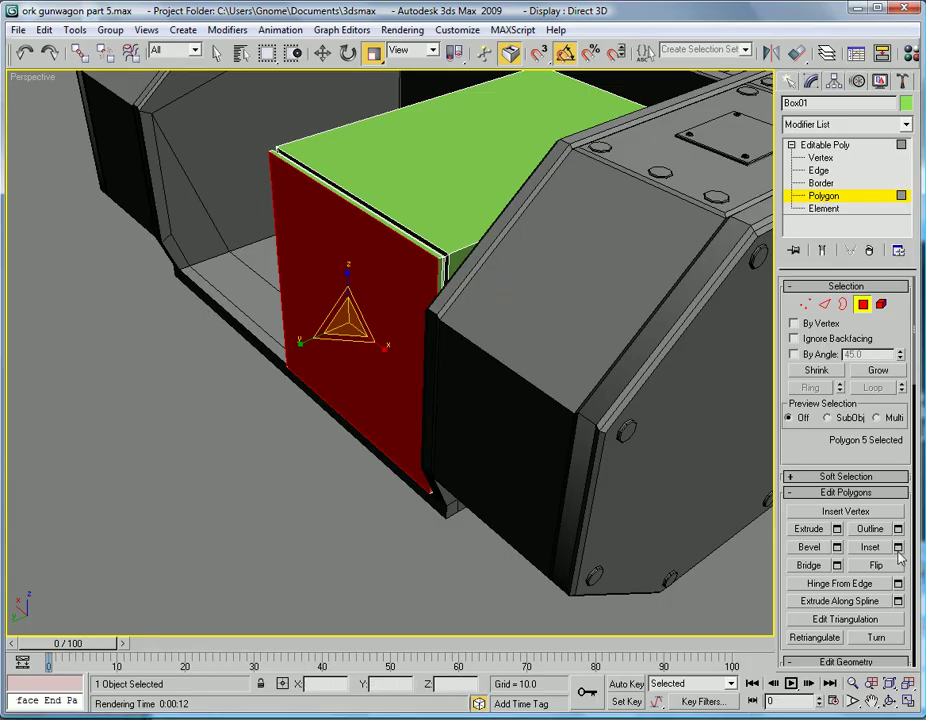
click(837, 529)
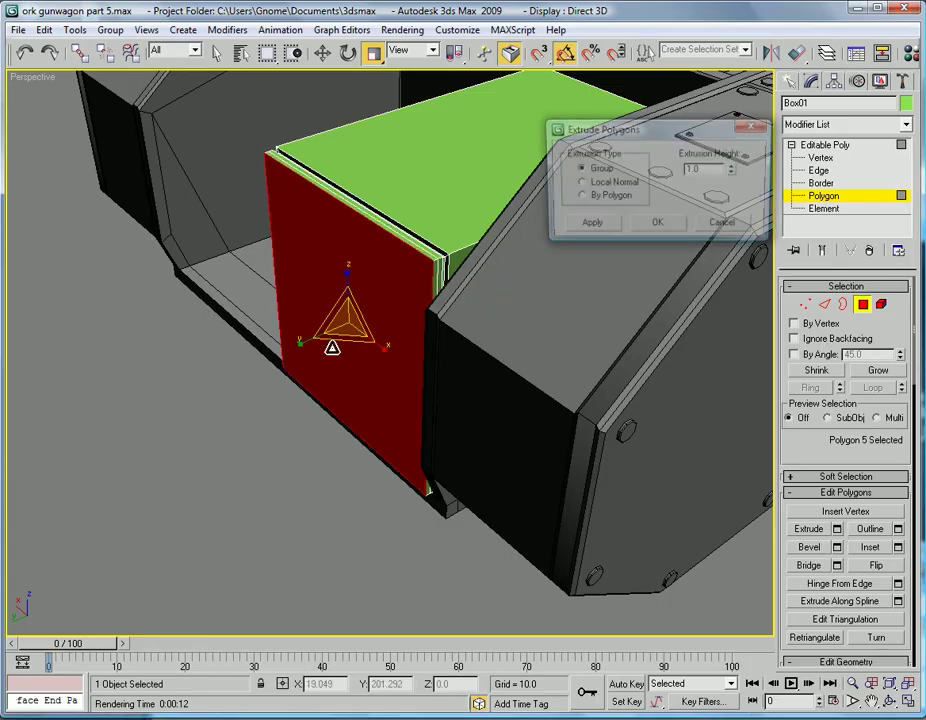
click(737, 163)
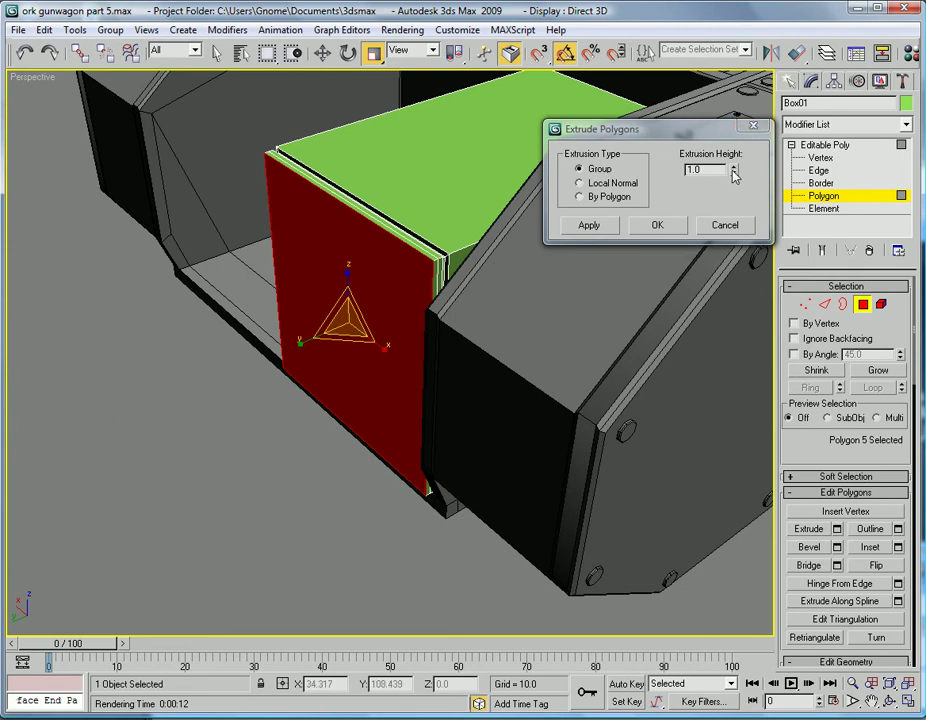
key(alt+w)
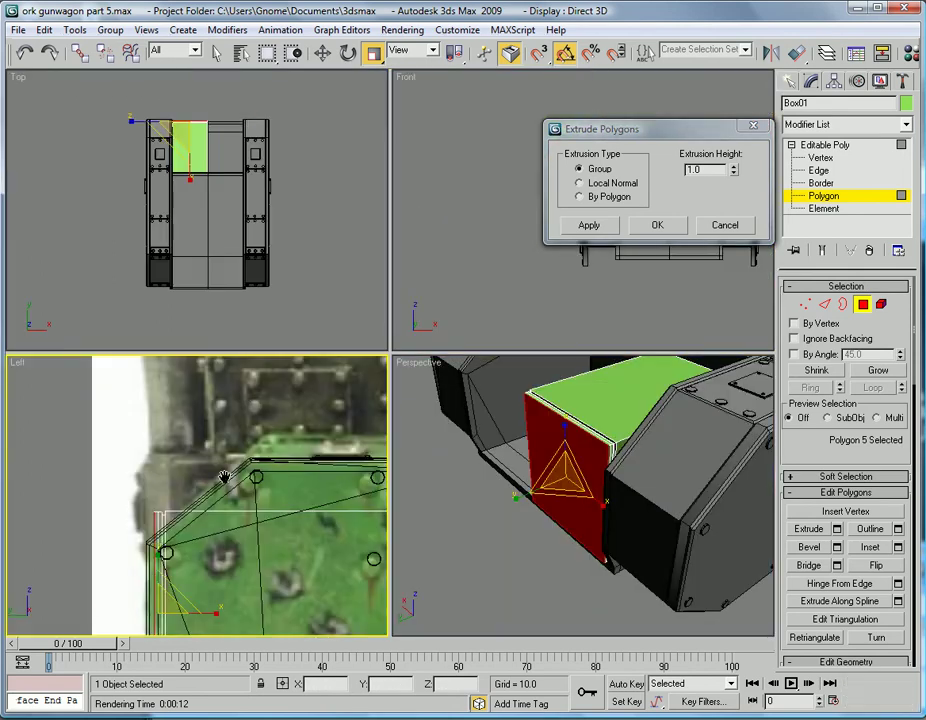
drag(734, 169, 701, 242)
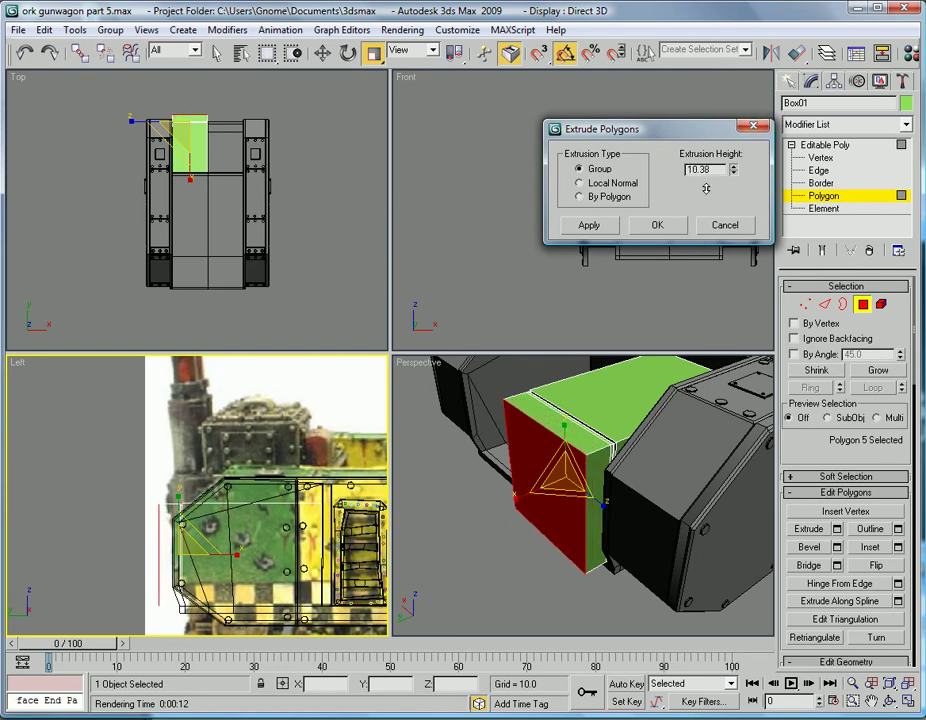
drag(704, 170, 686, 58)
click(648, 233)
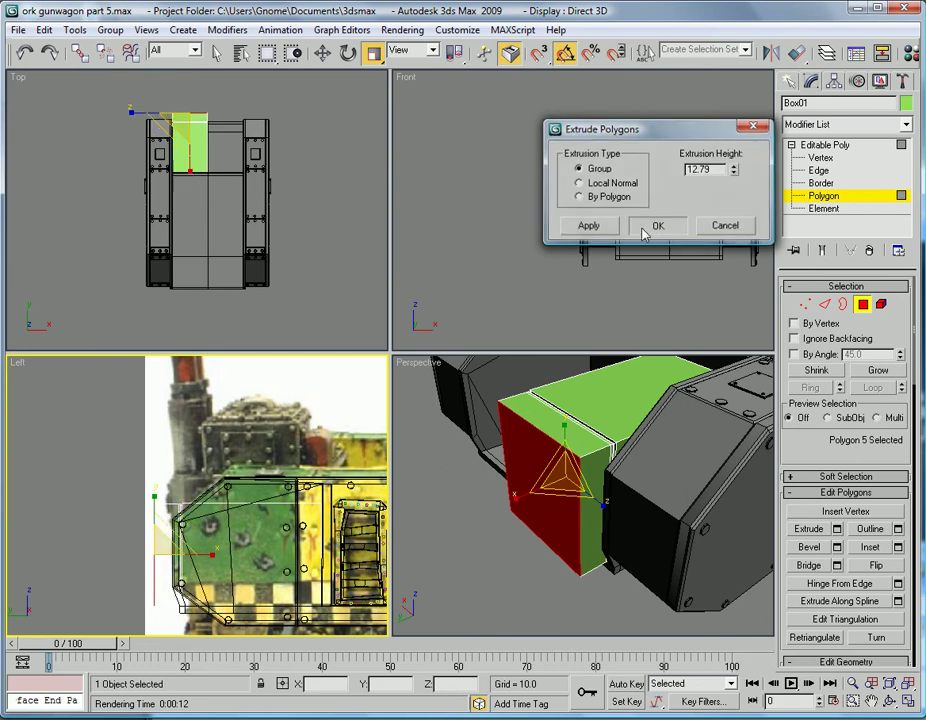
- Select the two vertical corner edges of the box's rear face and chamfer them by 7.86
right_click(639, 449)
key(alt+w)
alt+middle_drag(515, 438, 570, 436)
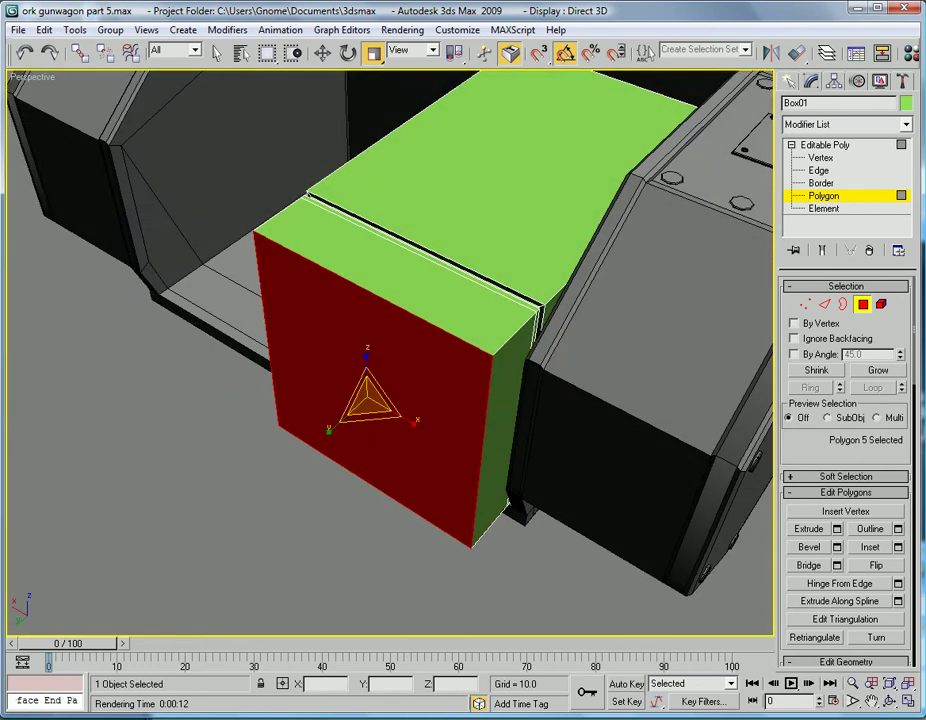
click(816, 172)
click(484, 420)
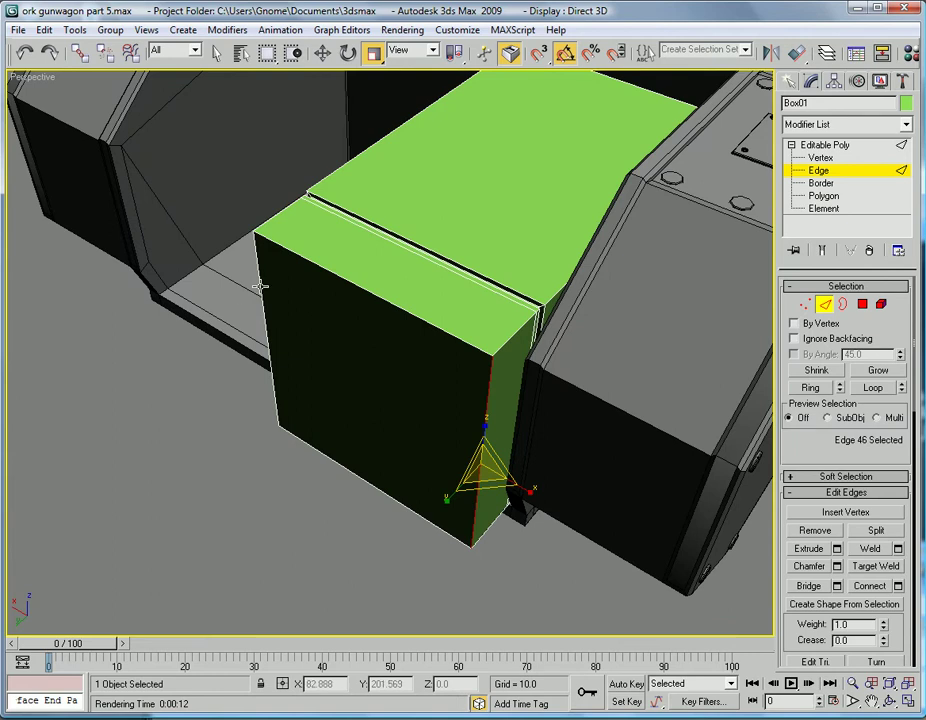
ctrl+click(259, 286)
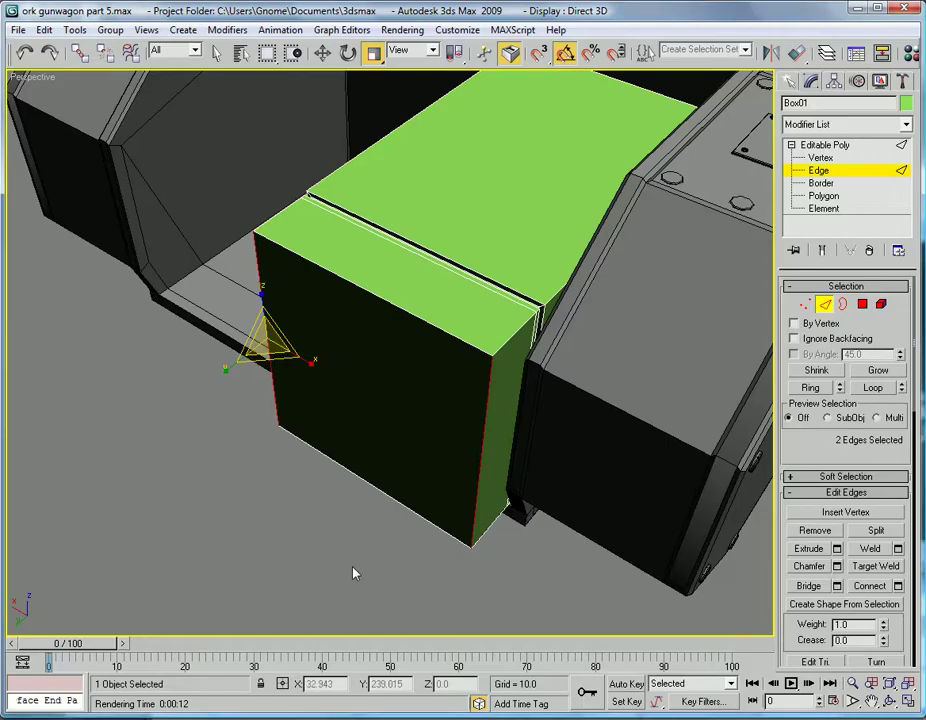
alt+middle_drag(652, 478, 683, 473)
click(837, 566)
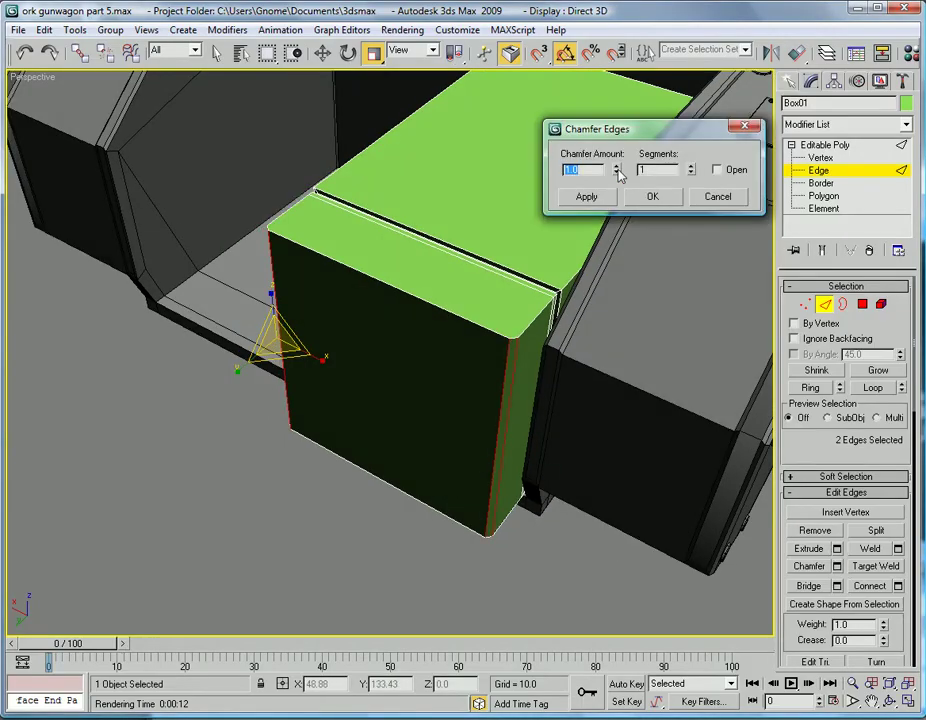
drag(616, 167, 708, 449)
- Round the rear corner chamfer with 5 segments and apply it
click(688, 166)
click(688, 166)
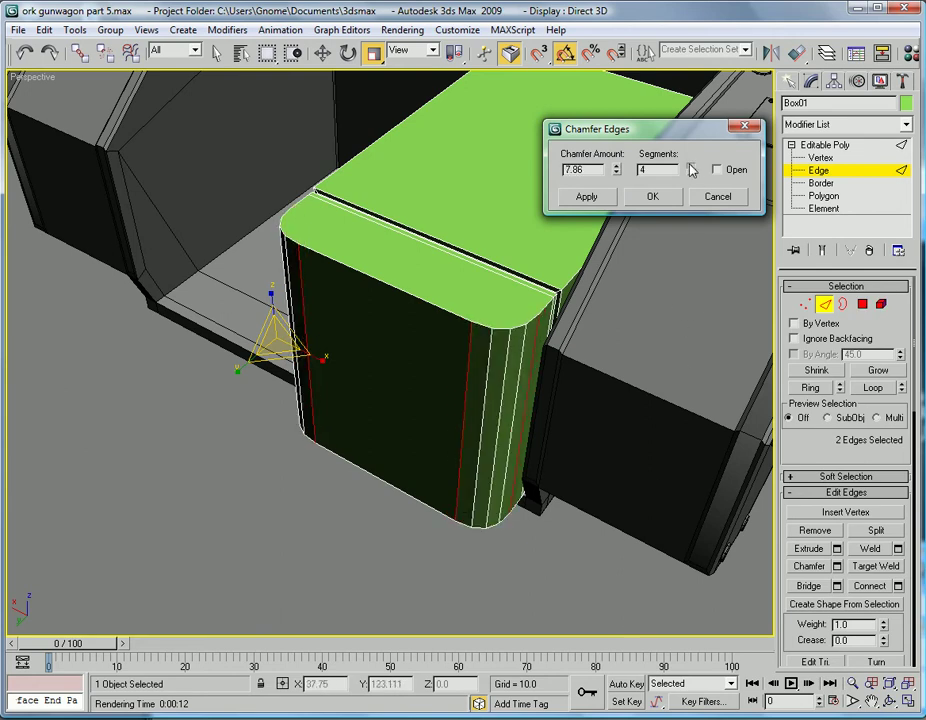
click(688, 166)
click(688, 166)
click(688, 166)
mouse_move(510, 470)
alt+middle_down()
mouse_move(451, 517)
mouse_move(512, 462)
alt+middle_up()
click(690, 174)
click(690, 174)
click(652, 197)
- Select the edges around the underside of the box, removing the surplus edges at the groove from the selection
alt+middle_drag(360, 460, 797, 113)
middle_drag(518, 404, 471, 437)
scroll(498, 345, up, 3)
click(505, 508)
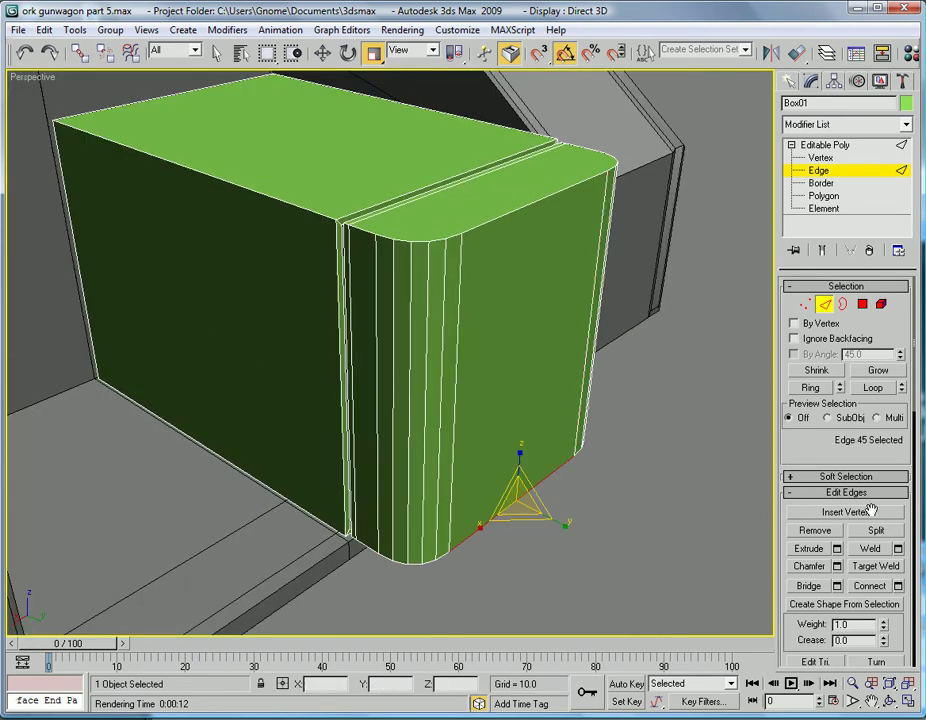
alt+middle_drag(460, 517, 354, 458)
alt+middle_drag(566, 571, 682, 581)
drag(736, 571, 720, 420)
alt+middle_drag(558, 459, 608, 480)
scroll(520, 525, up, 4)
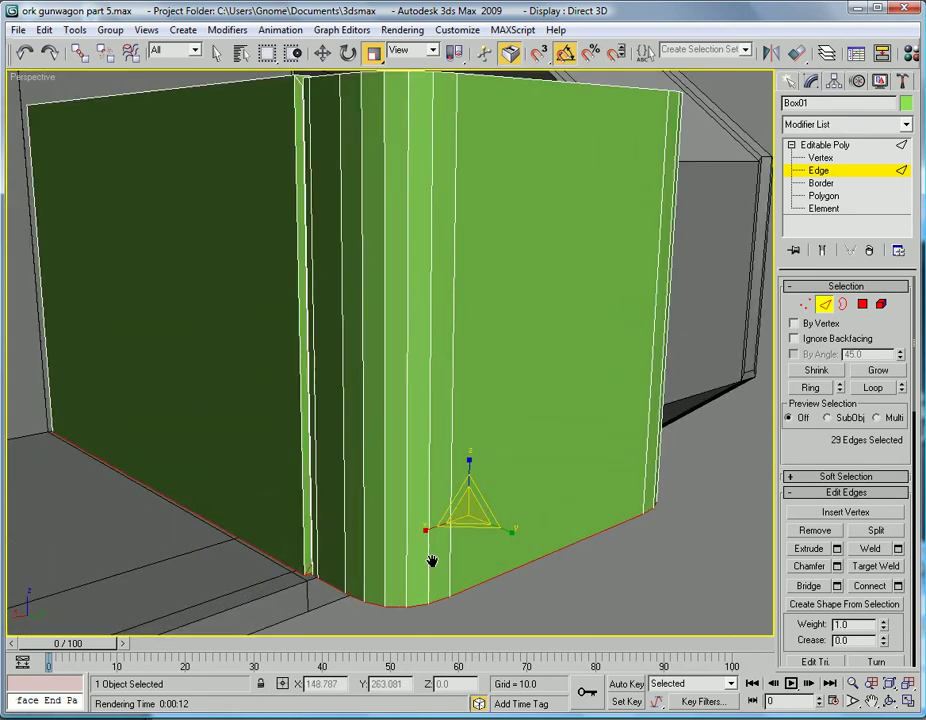
mouse_move(477, 544)
middle_down()
mouse_move(525, 581)
mouse_move(511, 318)
mouse_move(717, 438)
mouse_move(647, 434)
mouse_move(657, 438)
mouse_move(557, 391)
mouse_move(610, 468)
mouse_move(663, 490)
mouse_move(341, 403)
mouse_move(577, 423)
middle_up()
scroll(525, 581, up, 2)
alt+middle_drag(645, 437, 551, 452)
alt+click(662, 530)
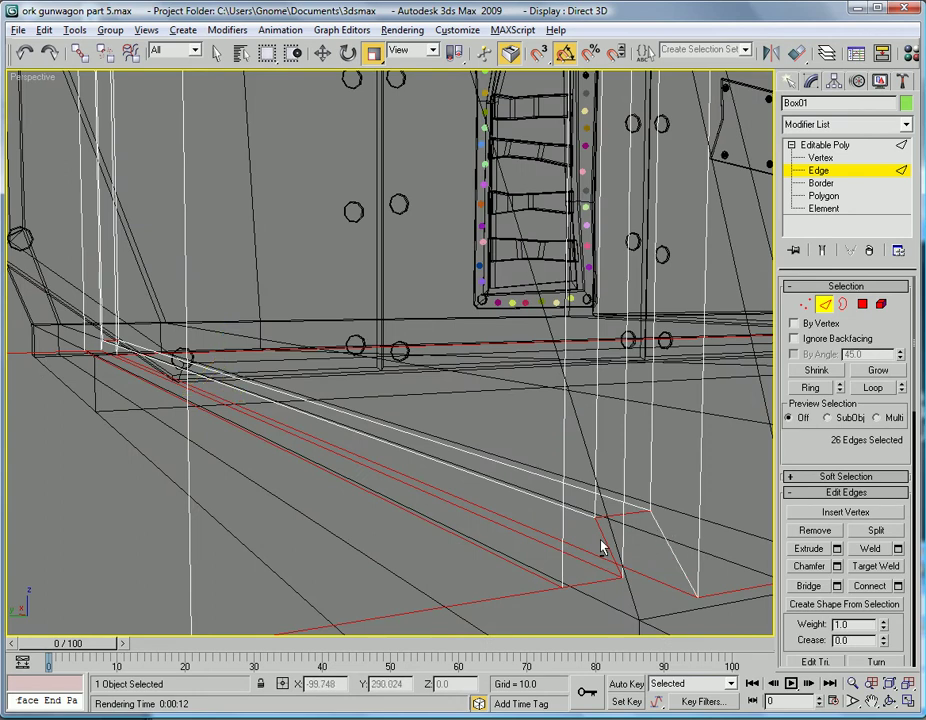
scroll(692, 548, down, 3)
- Chamfer the selected bottom edges of the box by 0.274 with 1 segment
click(837, 567)
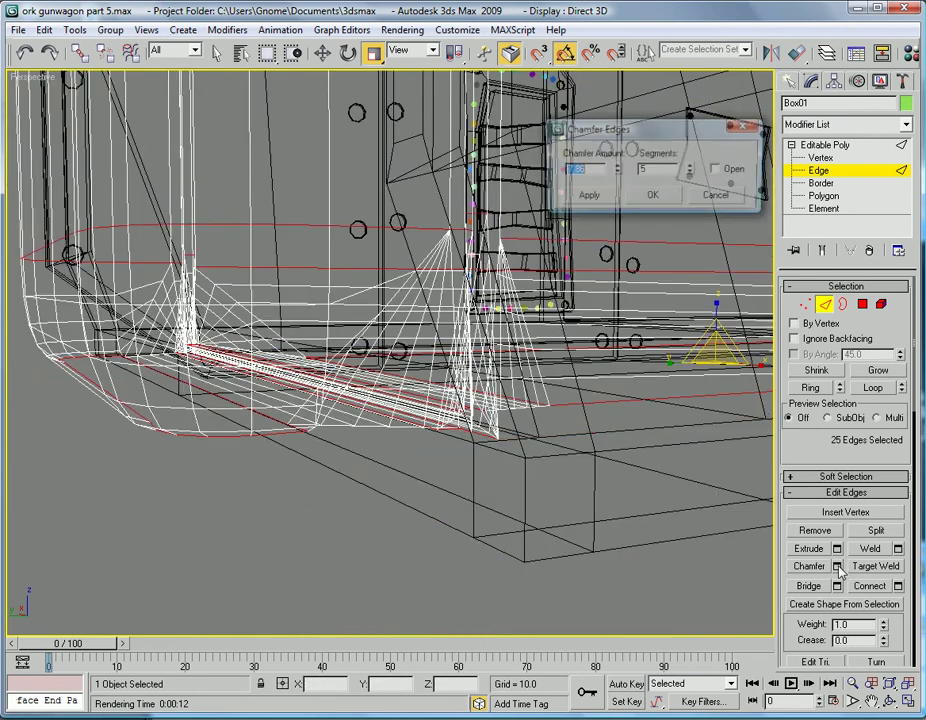
right_click(690, 171)
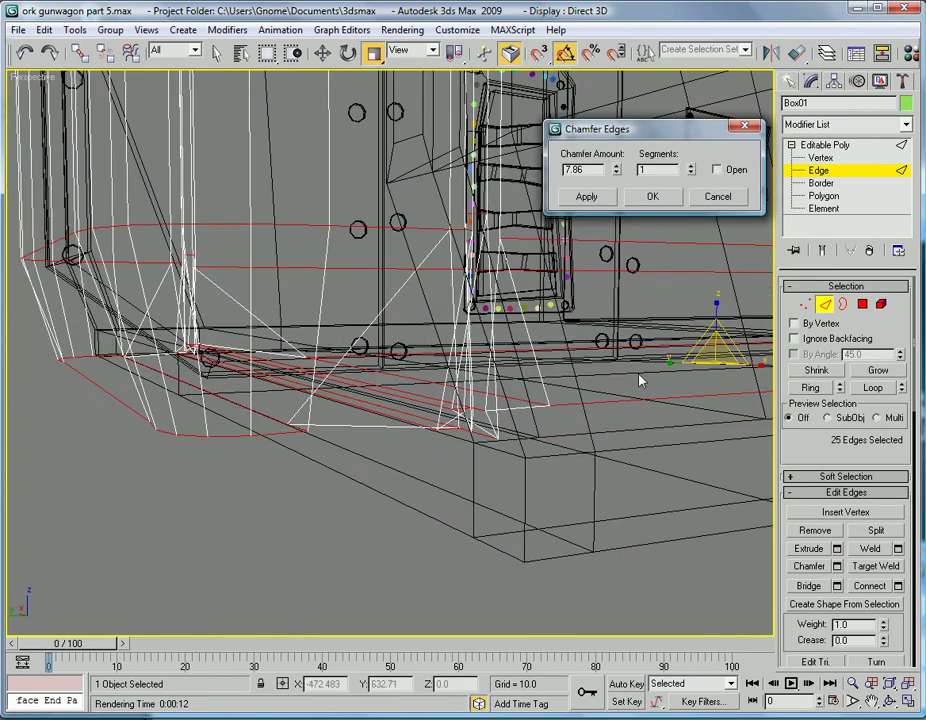
middle_click(535, 448)
key(F3)
alt+middle_drag(435, 447, 580, 442)
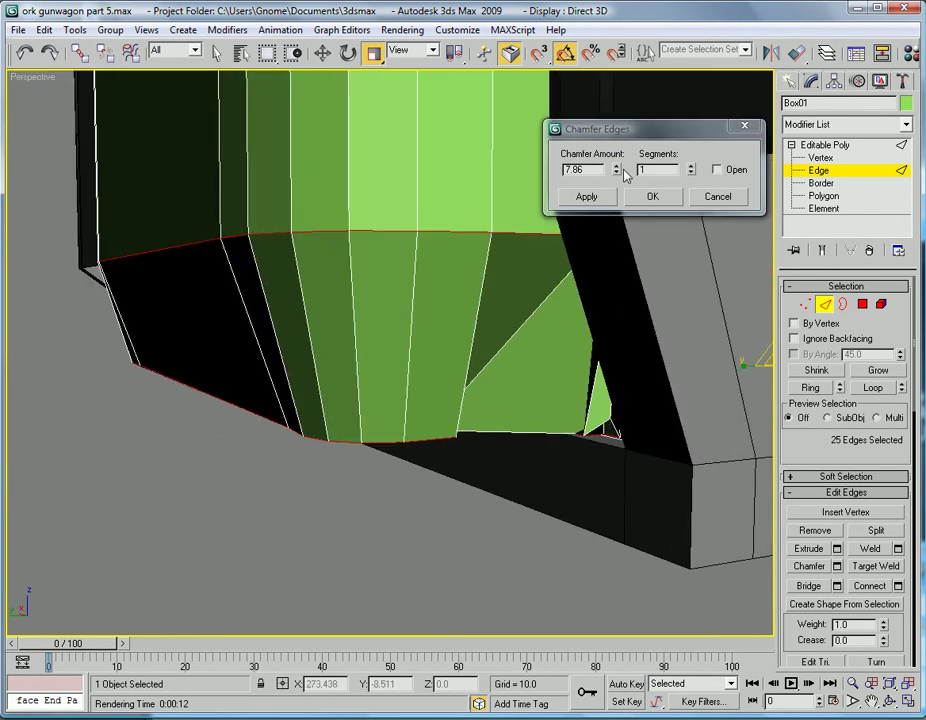
drag(617, 170, 586, 253)
drag(617, 170, 617, 173)
alt+middle_drag(428, 311, 546, 393)
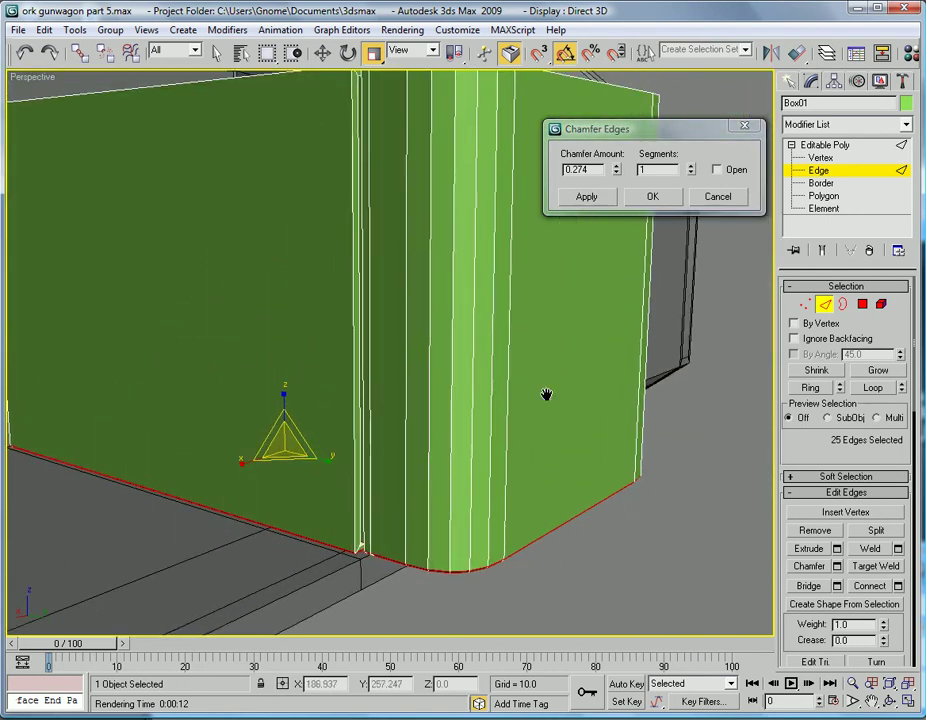
click(648, 197)
- Check the rear reference photo and lower all the box's top vertices along Z by about 13.9
scroll(502, 312, down, 5)
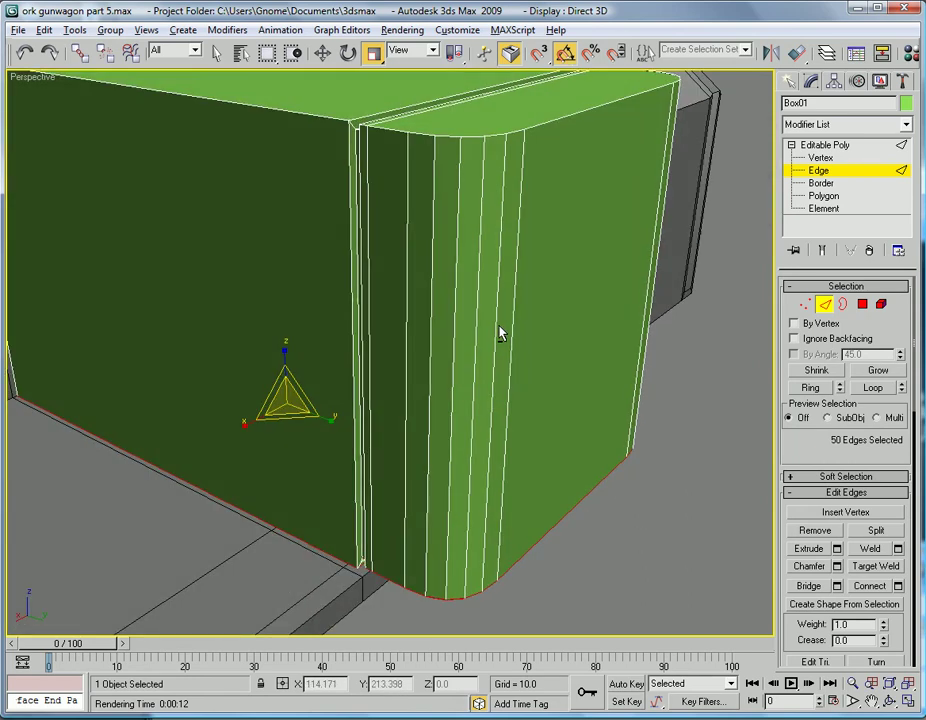
alt+middle_drag(504, 375, 413, 422)
key(alt+Tab)
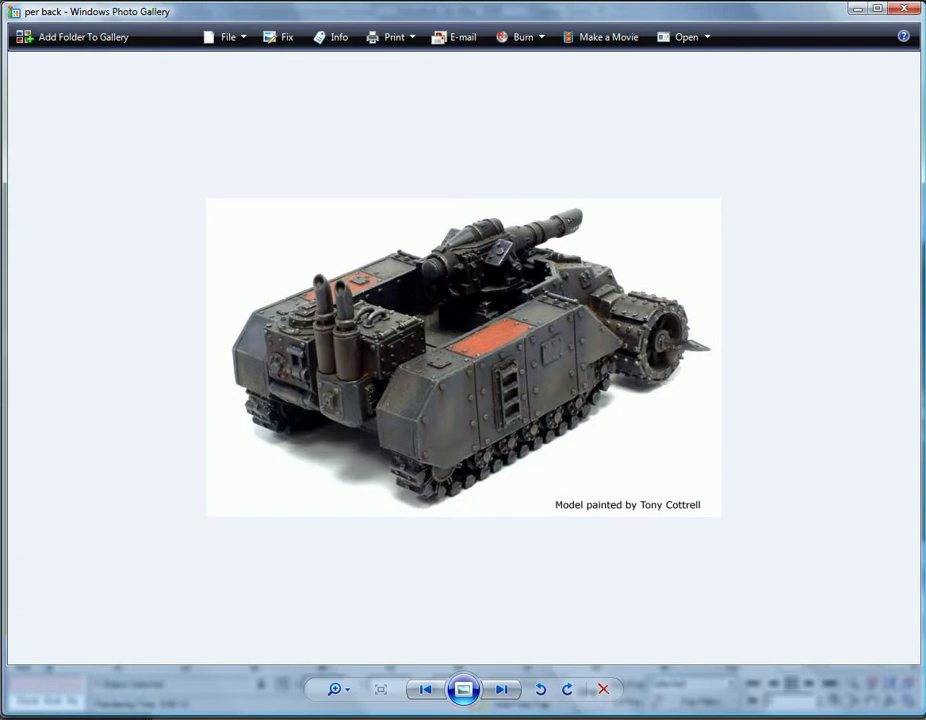
key(alt+Tab)
alt+middle_drag(355, 486, 457, 430)
key(alt+Tab)
key(alt+Tab)
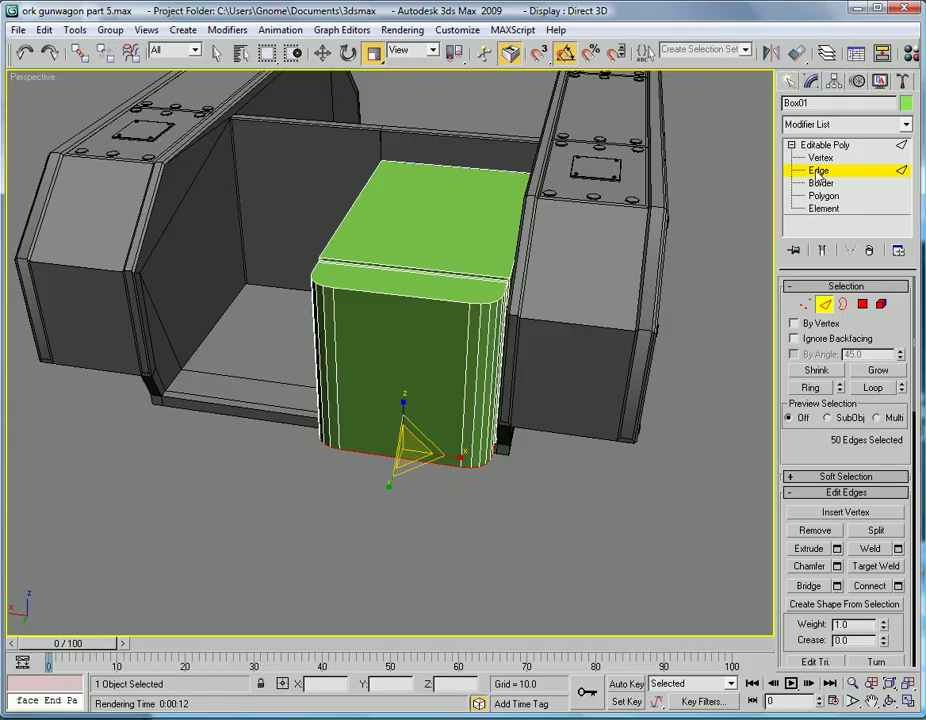
click(820, 158)
alt+middle_drag(533, 366, 558, 320)
drag(204, 72, 587, 304)
alt+middle_drag(587, 304, 444, 234)
key(w)
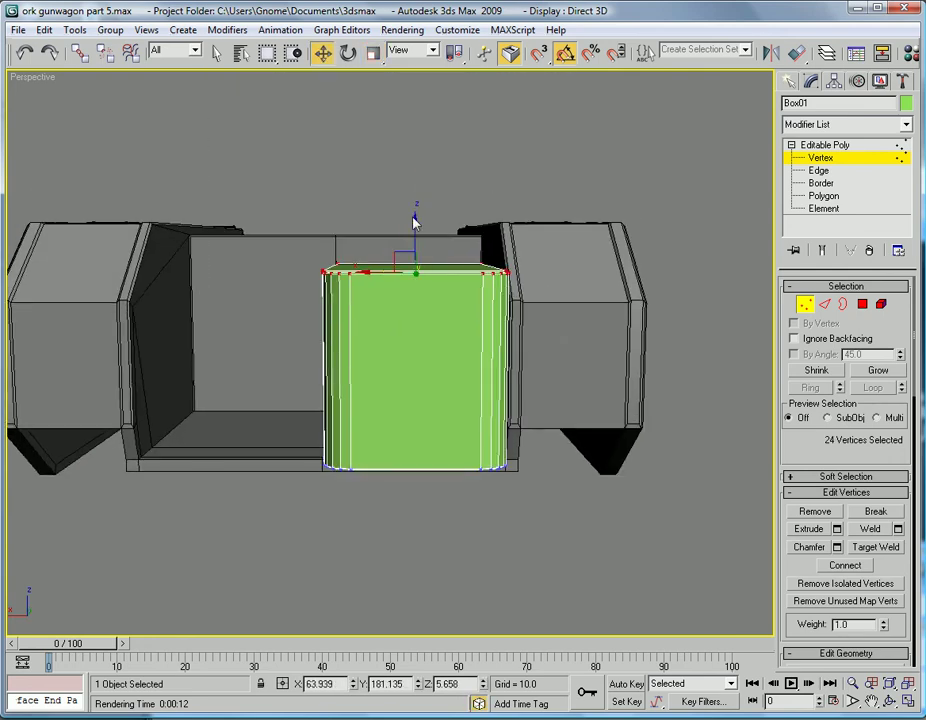
drag(415, 222, 408, 277)
- Select the vertices around the box's groove in the top view and move them about -4.25 along Y
key(alt+Tab)
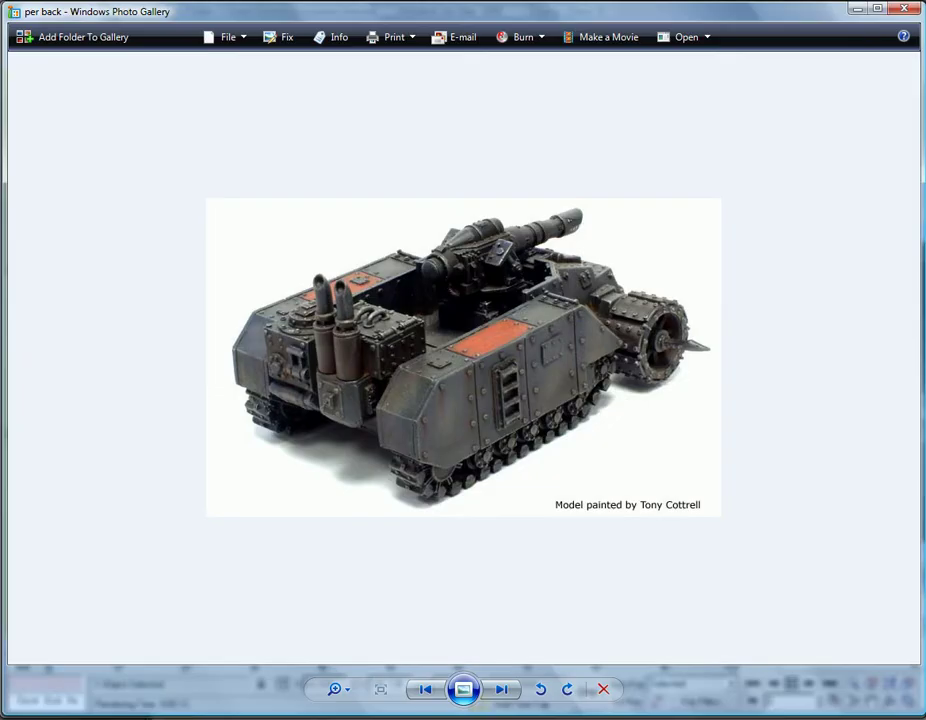
key(alt+Tab)
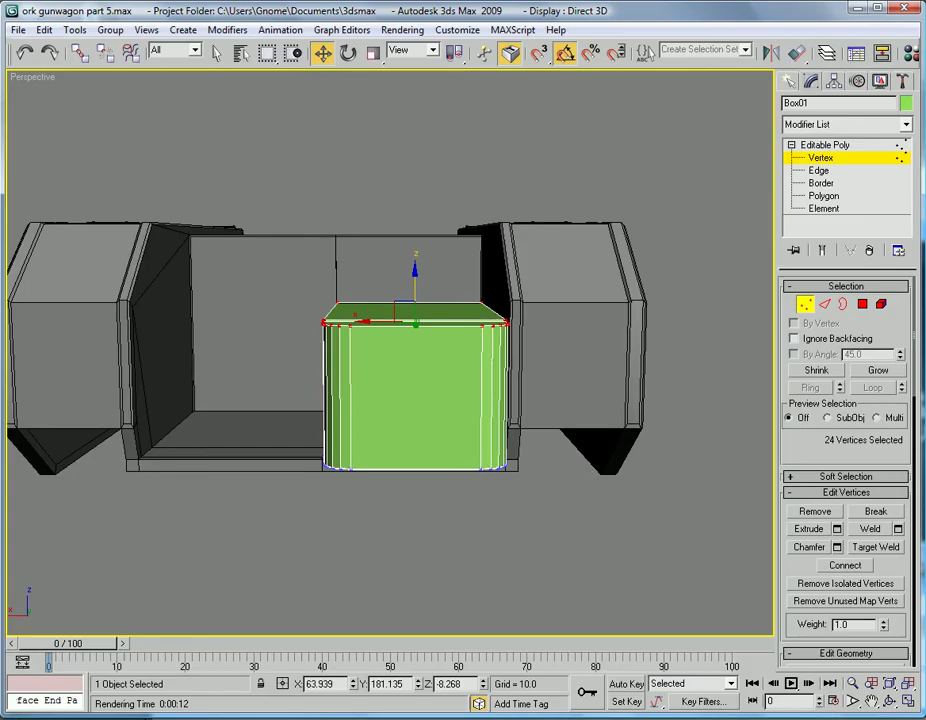
alt+middle_drag(519, 305, 499, 370)
scroll(499, 370, up, 3)
key(alt+Tab)
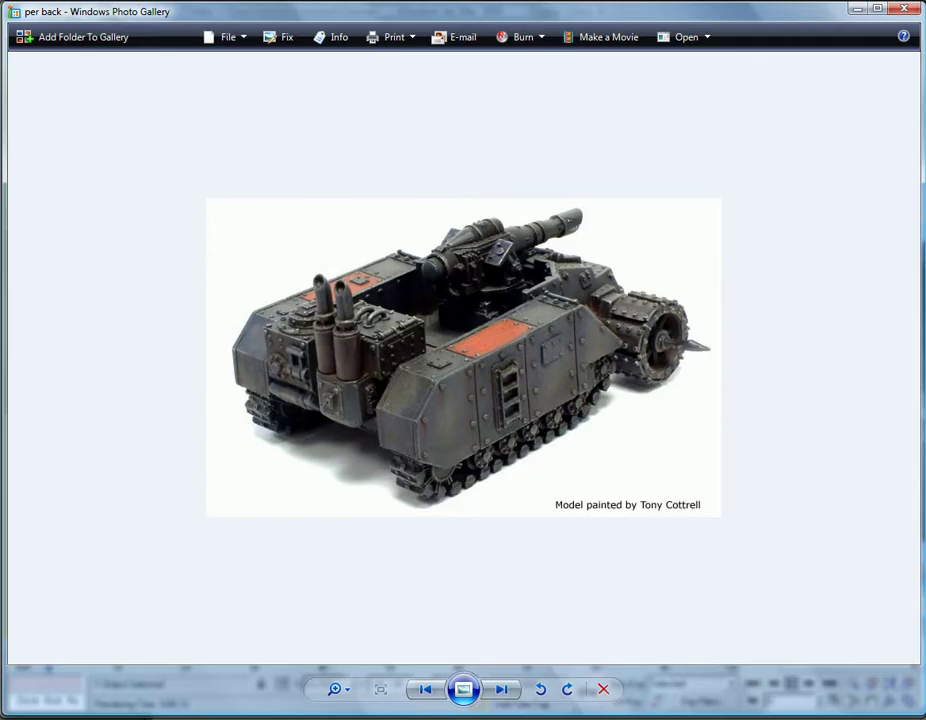
key(alt+Tab)
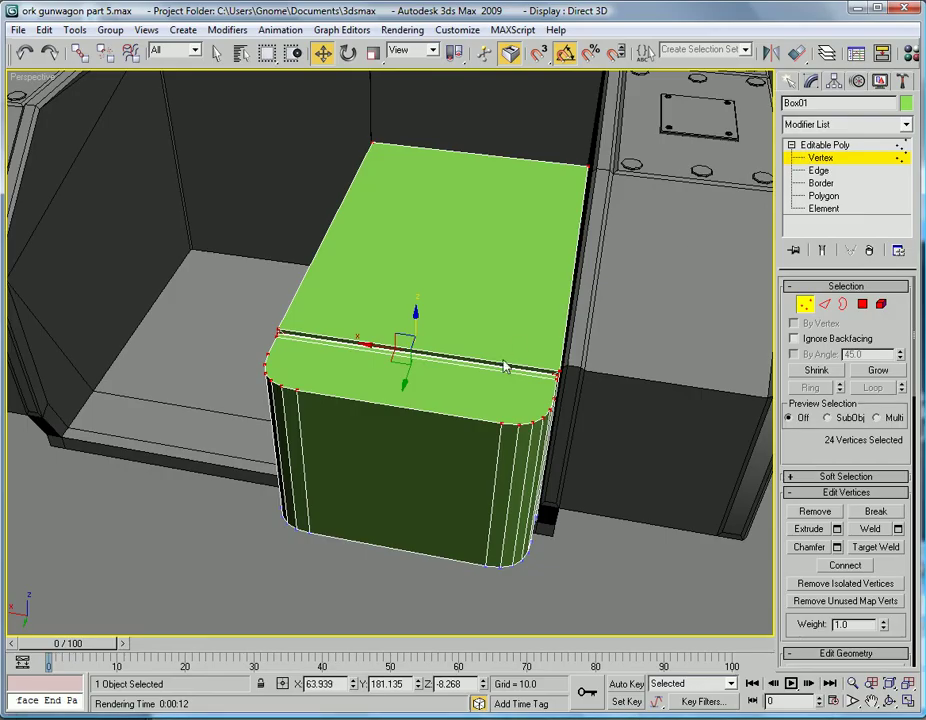
scroll(393, 335, up, 15)
middle_drag(455, 448, 550, 451)
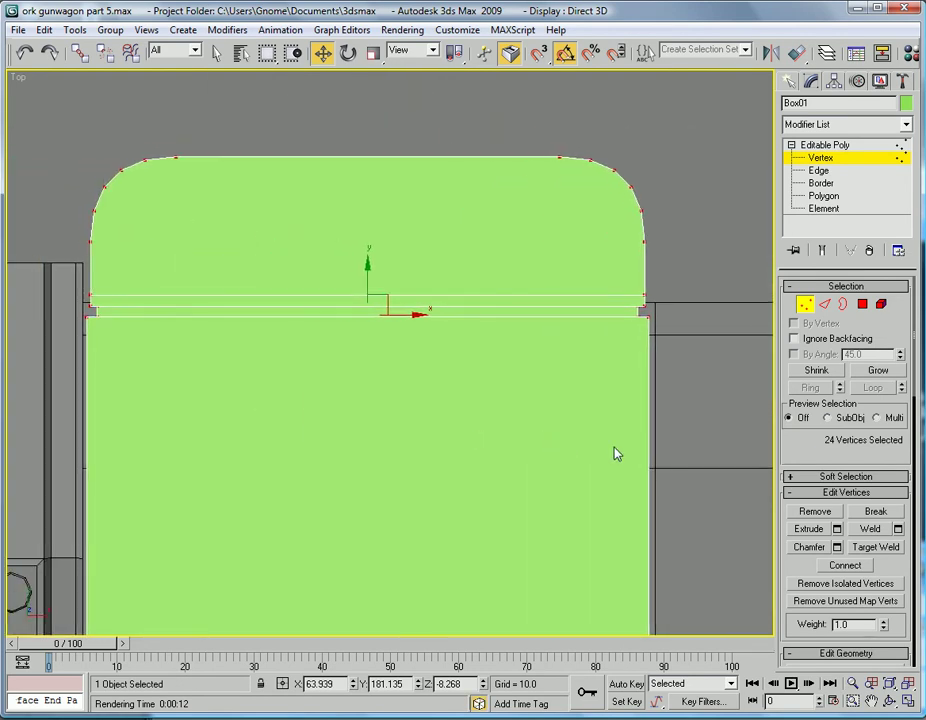
drag(687, 501, 83, 292)
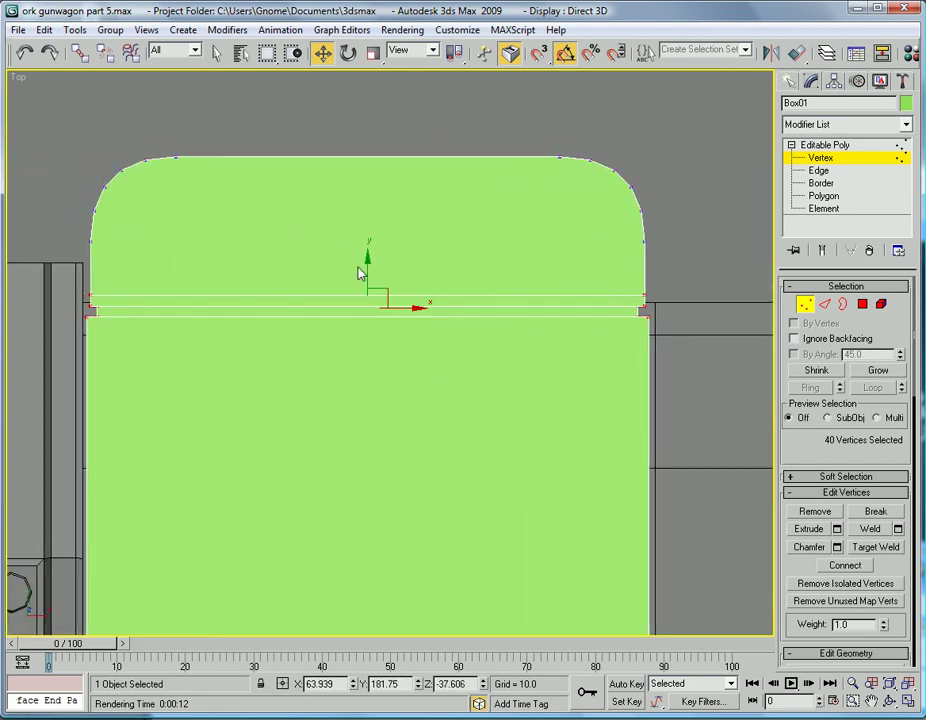
drag(368, 265, 371, 310)
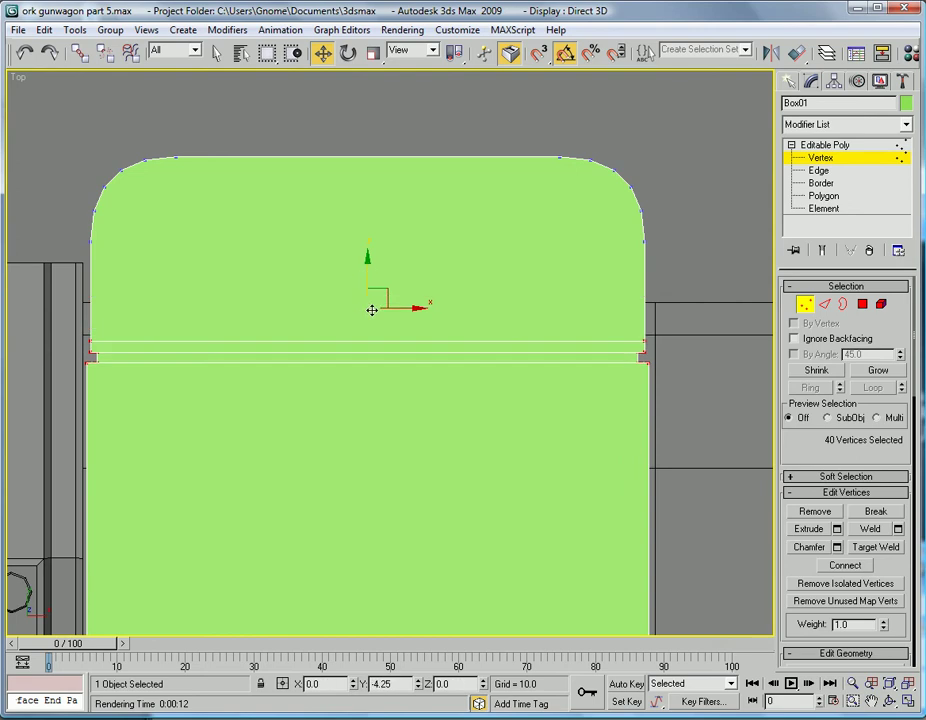
- Inset the flat rear polygon between the rounded corners freehand to outline a smaller rectangular panel, following the reference photo
key(p)
alt+middle_drag(503, 447, 730, 193)
key(alt+Tab)
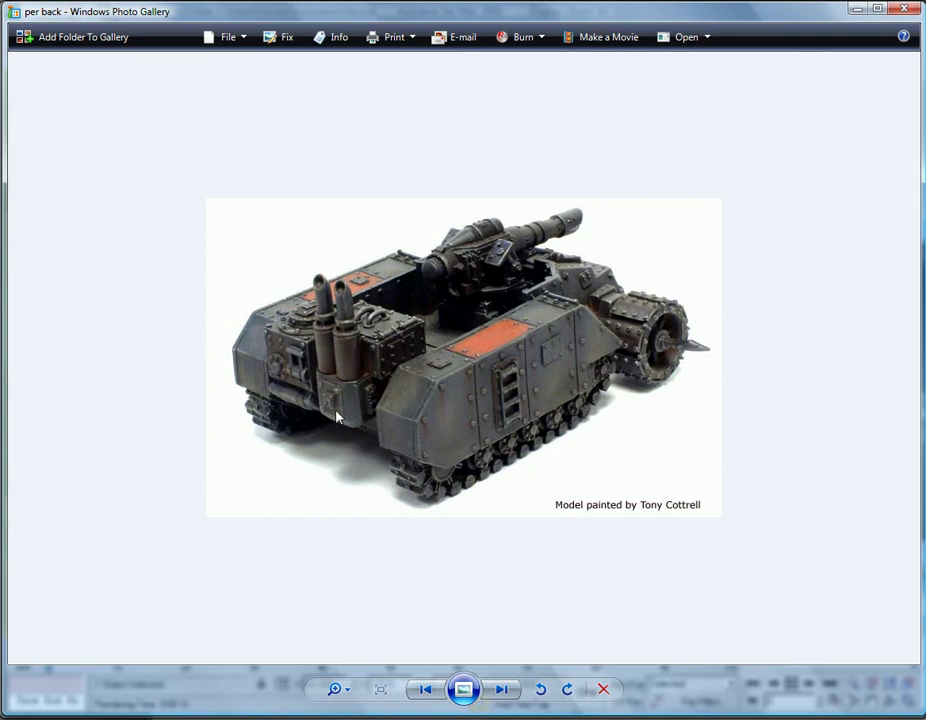
key(alt+Tab)
alt+middle_drag(735, 335, 638, 315)
click(822, 196)
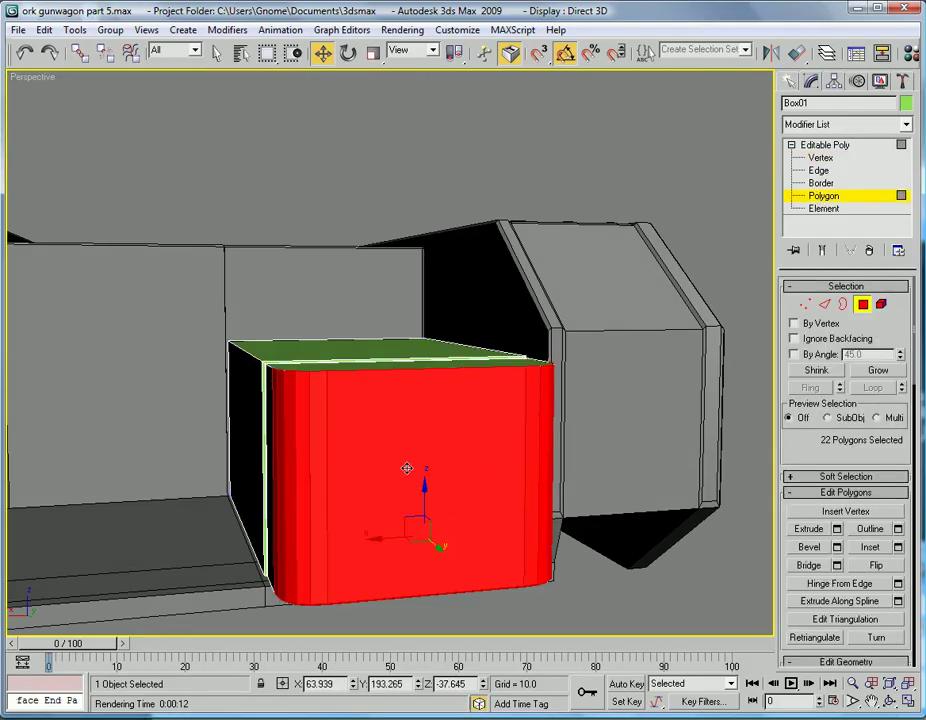
click(868, 551)
drag(471, 451, 440, 476)
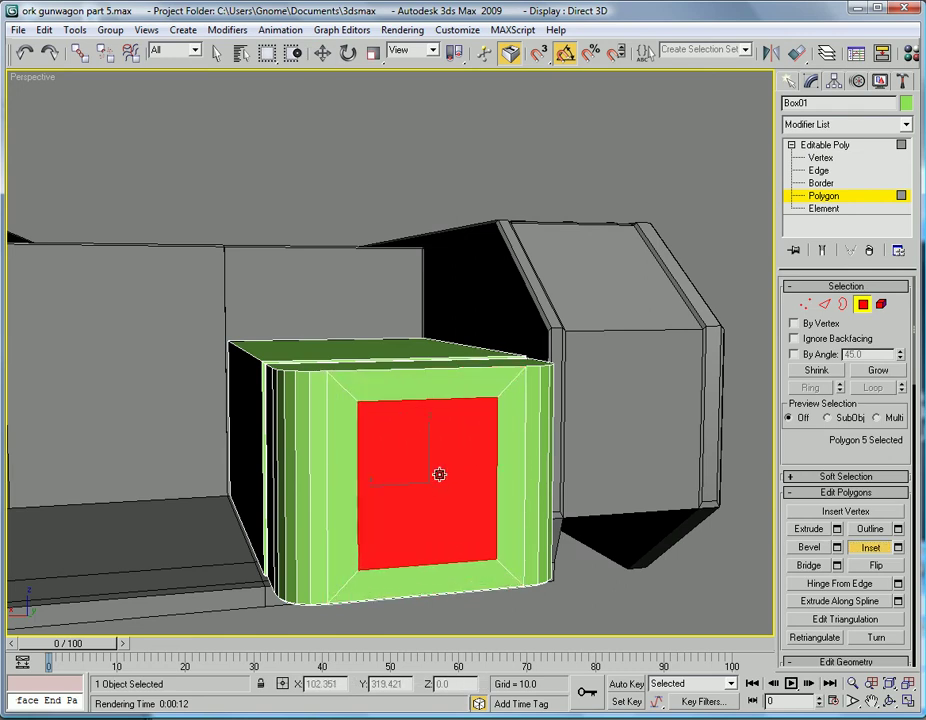
- Check the rear reference photo and chamfer the four corner vertices of the inset rear panel slightly to cut its corners
key(alt+Tab)
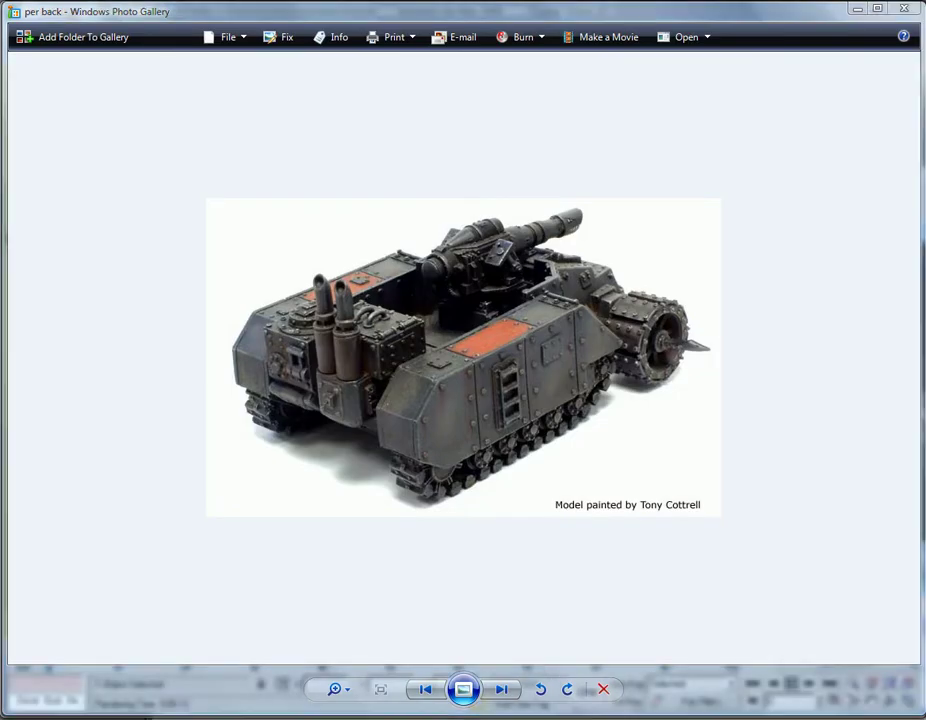
key(alt+Tab)
scroll(473, 444, up, 5)
click(816, 160)
middle_drag(380, 394, 361, 275)
scroll(310, 276, down, 3)
click(338, 289)
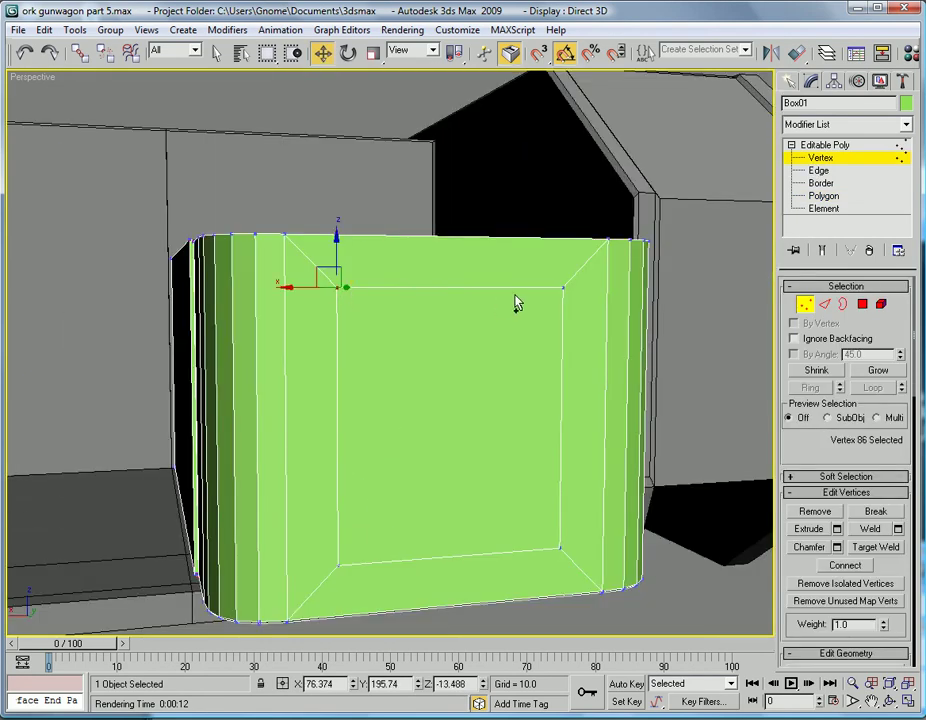
ctrl+click(564, 287)
ctrl+click(559, 546)
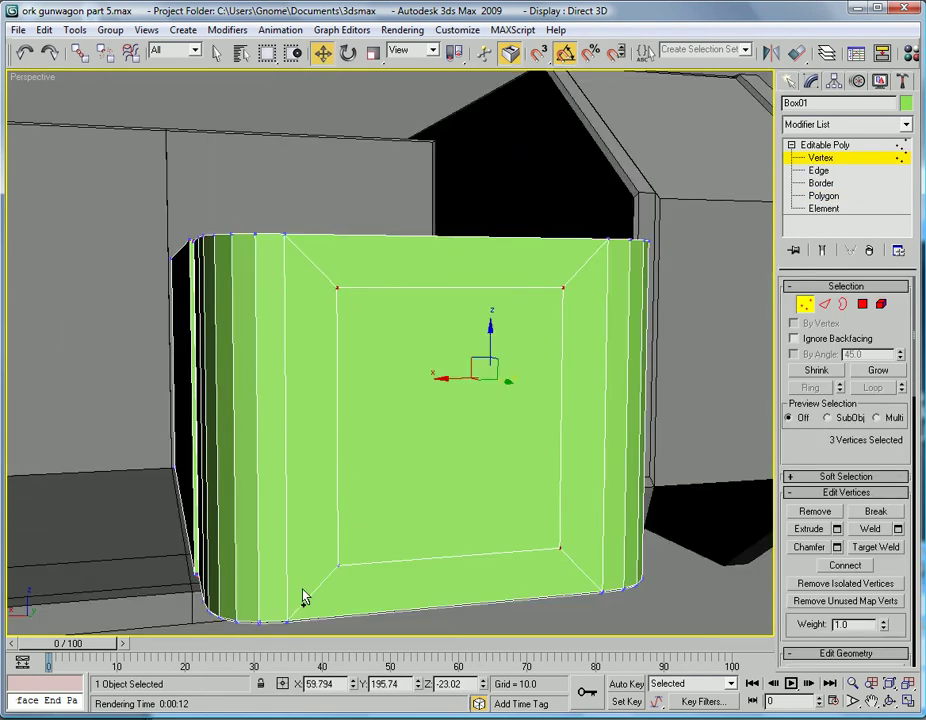
ctrl+click(338, 565)
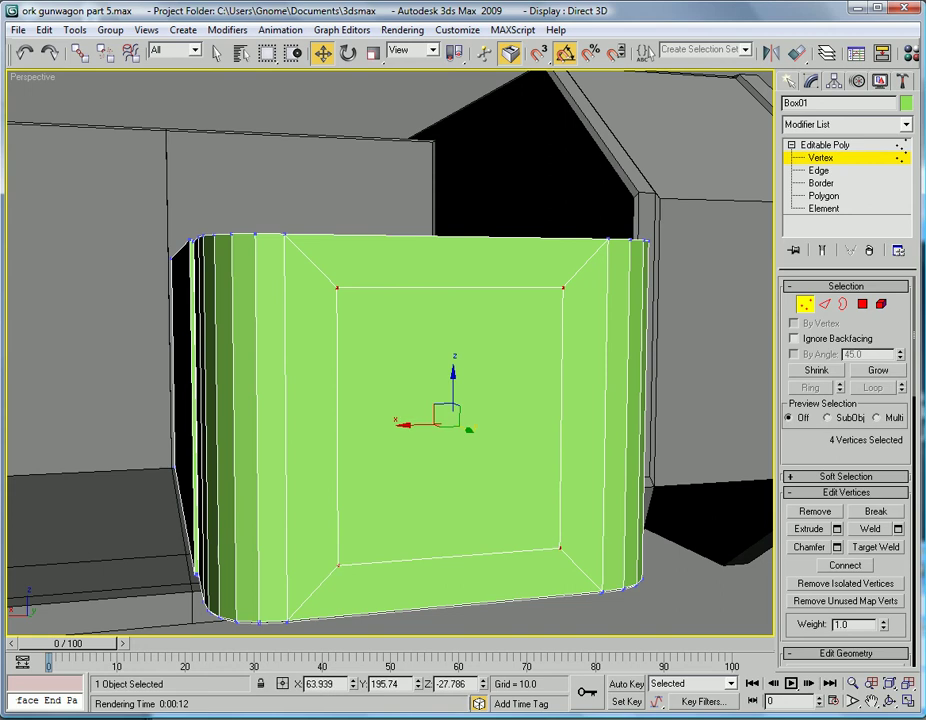
click(837, 547)
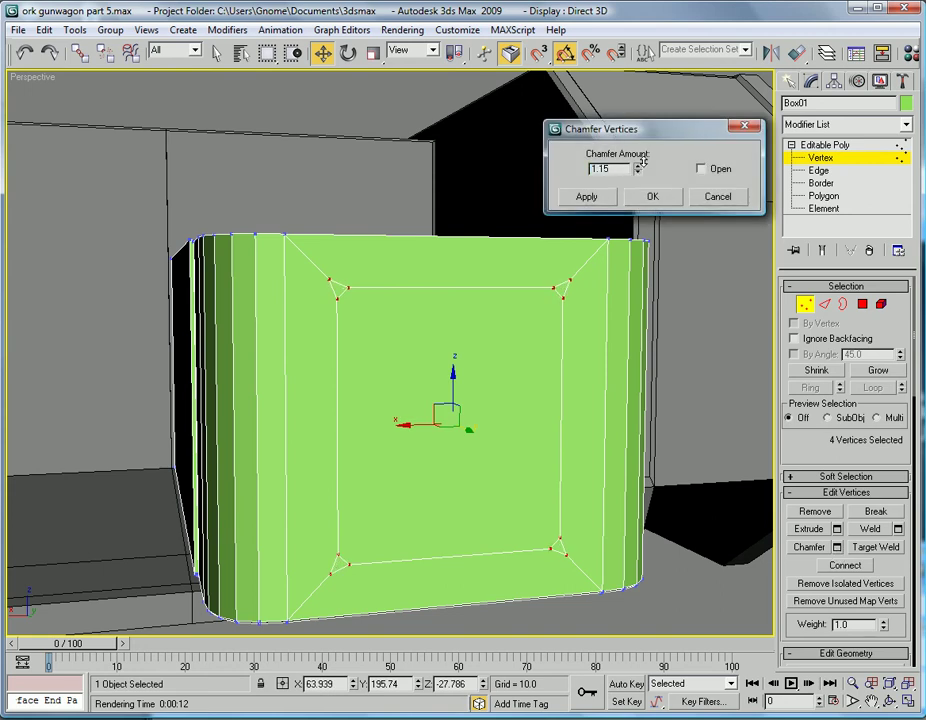
drag(638, 171, 646, 181)
click(655, 199)
- Select the corner-cut rear panel polygon, compare it with the reference photo, and bevel it with height 0.3 and outline amount -0.38
key(4)
click(440, 387)
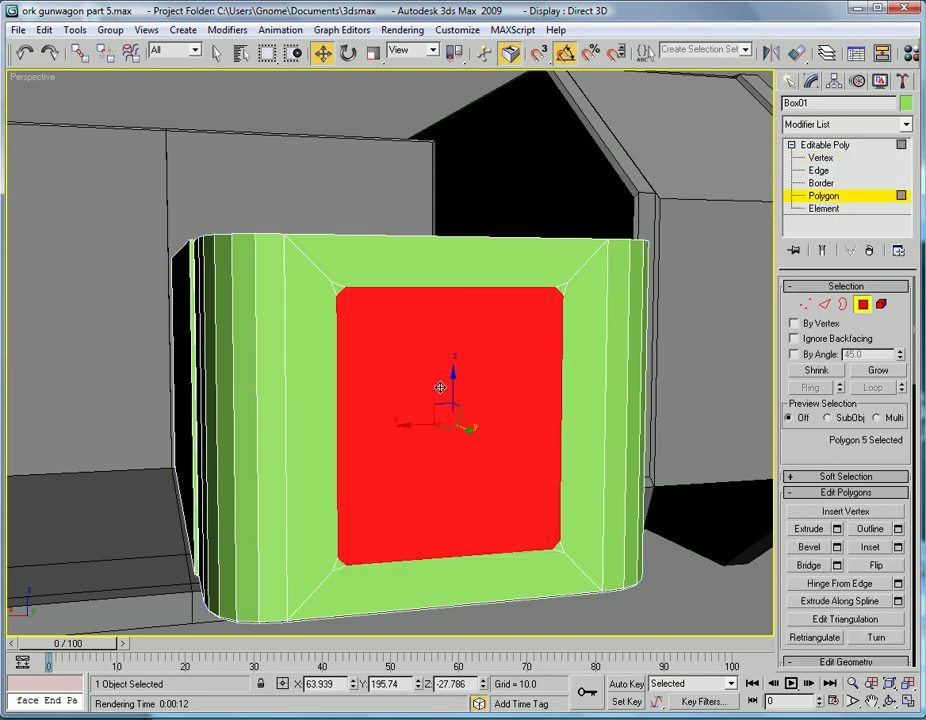
key(alt+Tab)
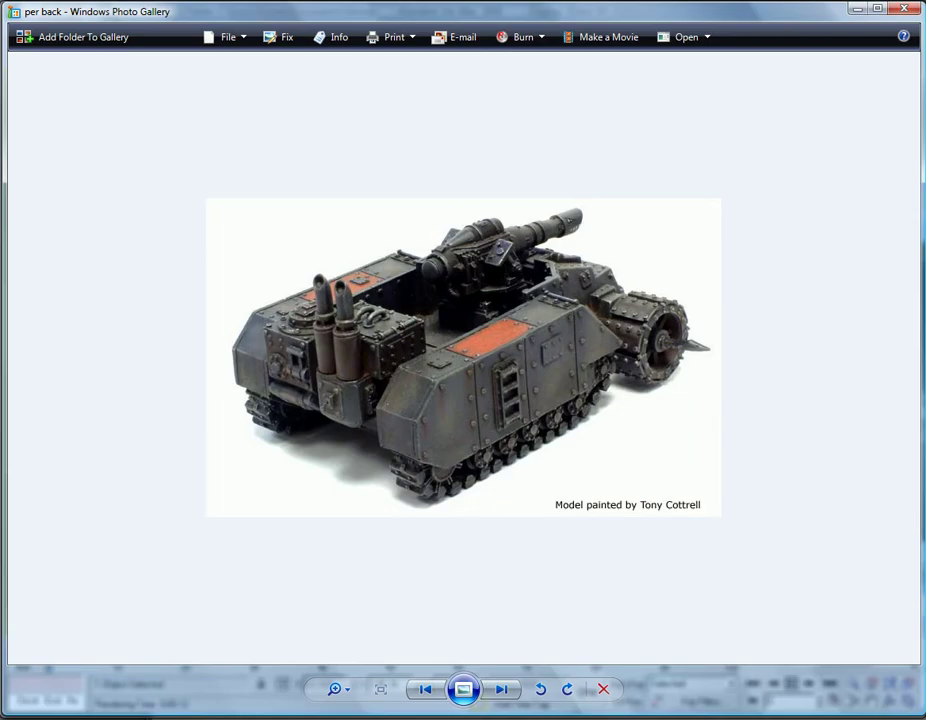
key(alt+Tab)
alt+middle_drag(491, 481, 657, 459)
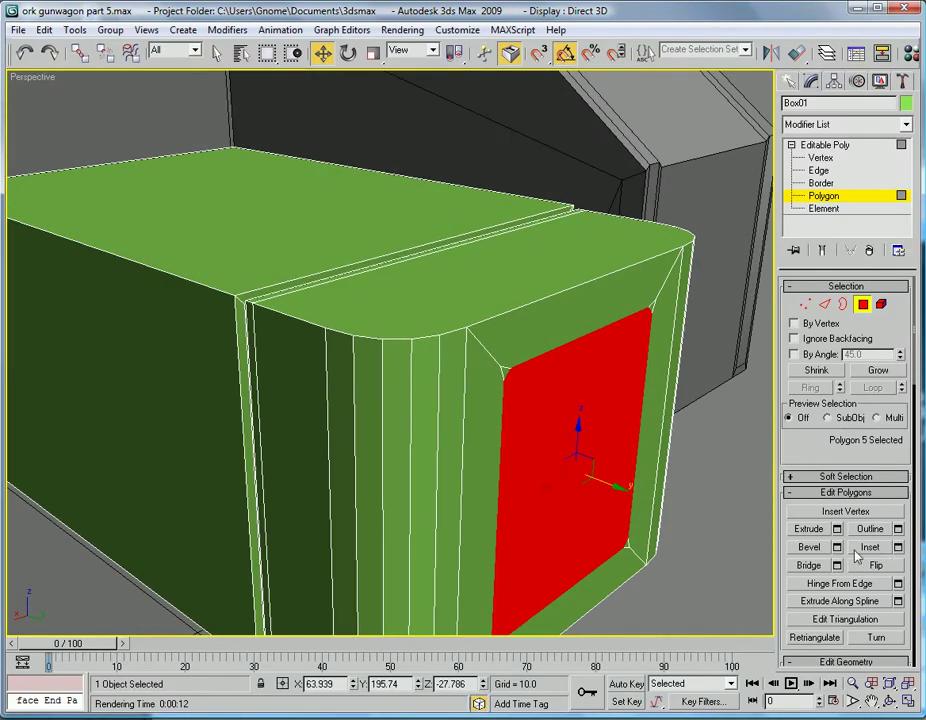
click(837, 547)
drag(733, 170, 725, 251)
drag(733, 207, 720, 161)
click(652, 229)
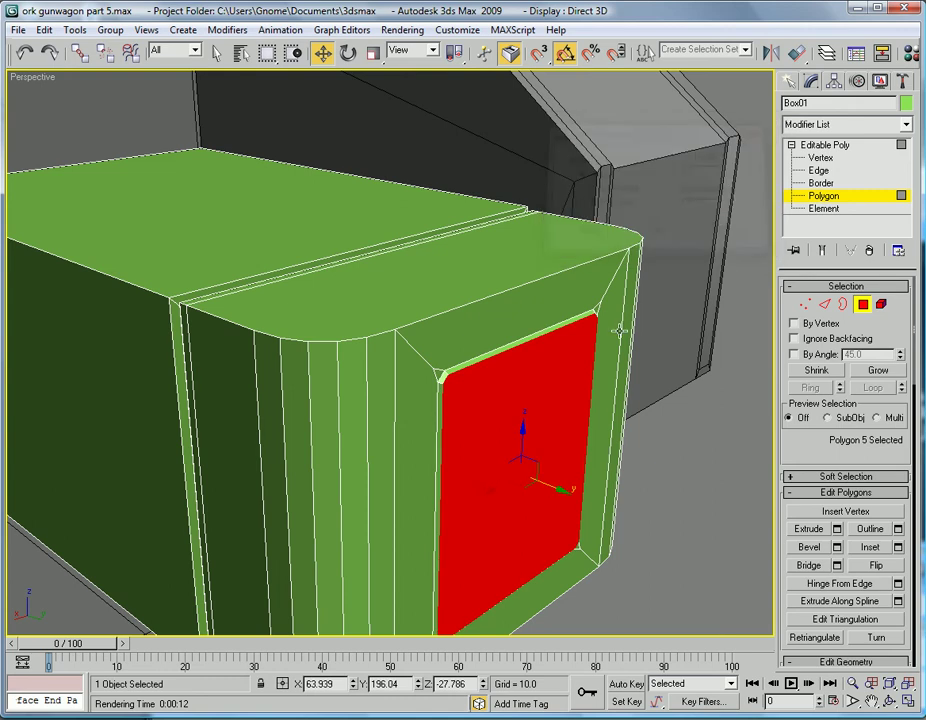
- Extrude the beveled rear panel polygon outward as a group by 1.0
scroll(616, 341, up, 3)
click(837, 530)
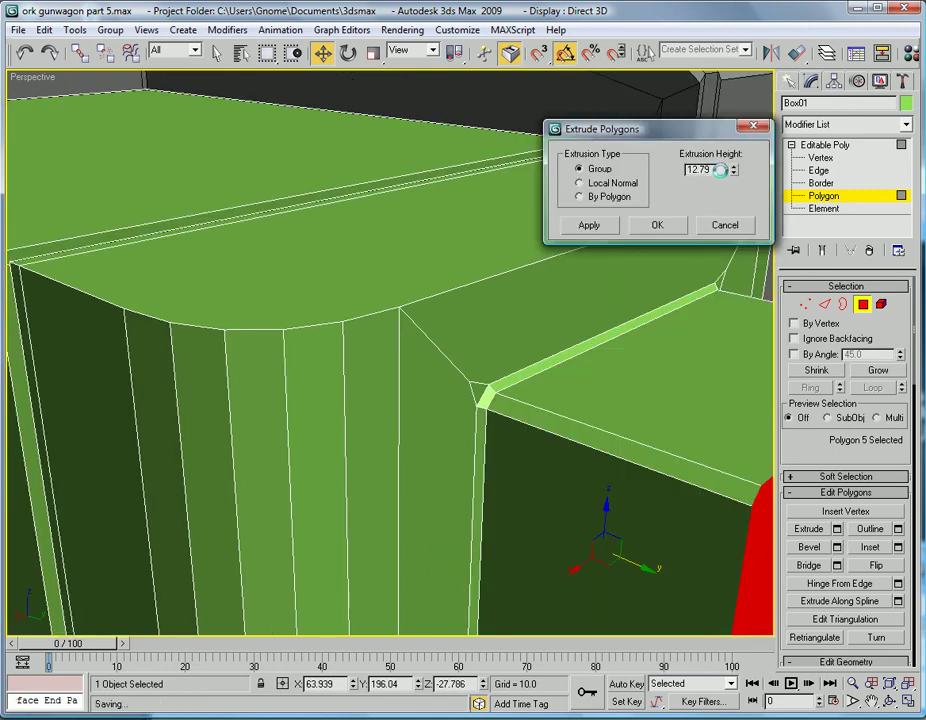
text(1)
key(Return)
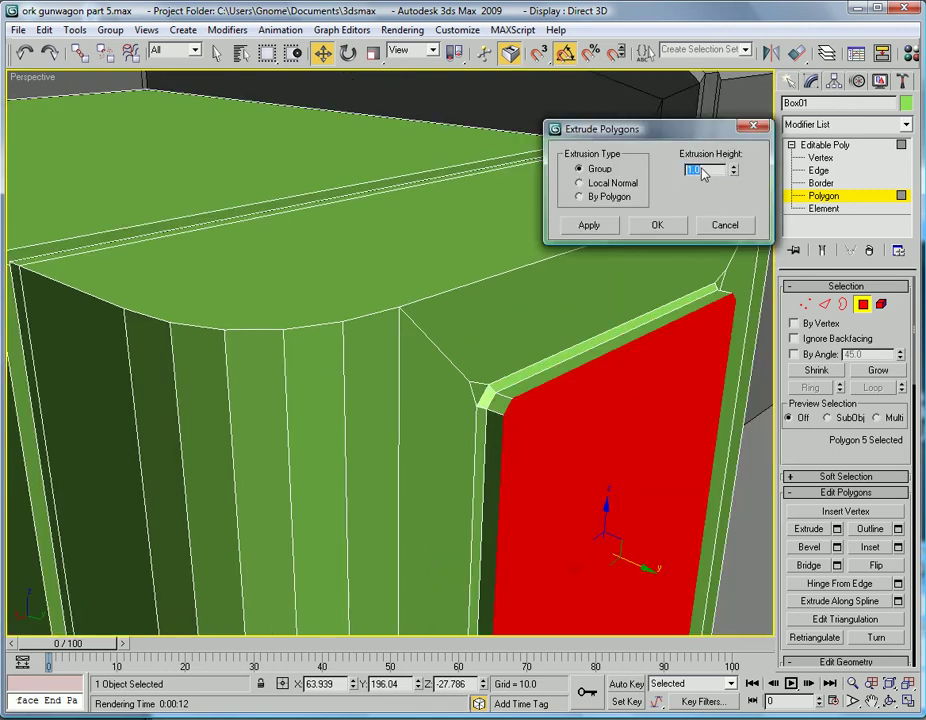
click(664, 225)
- Bevel the extruded panel's front face with height 0.1 and outline amount -0.24
key(ctrl+shift+b)
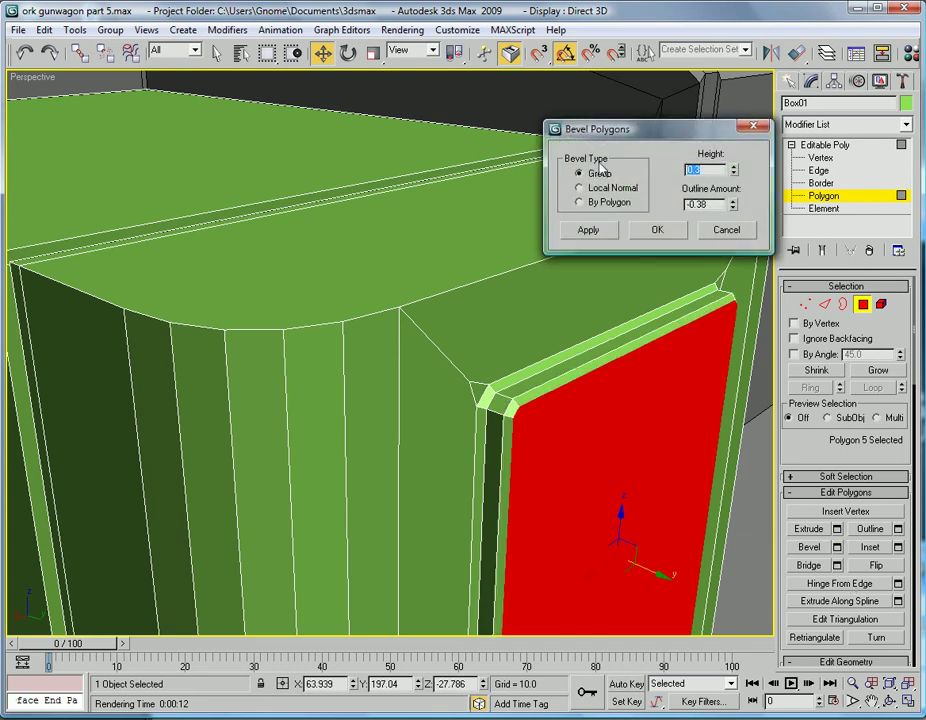
text(0.1)
key(Return)
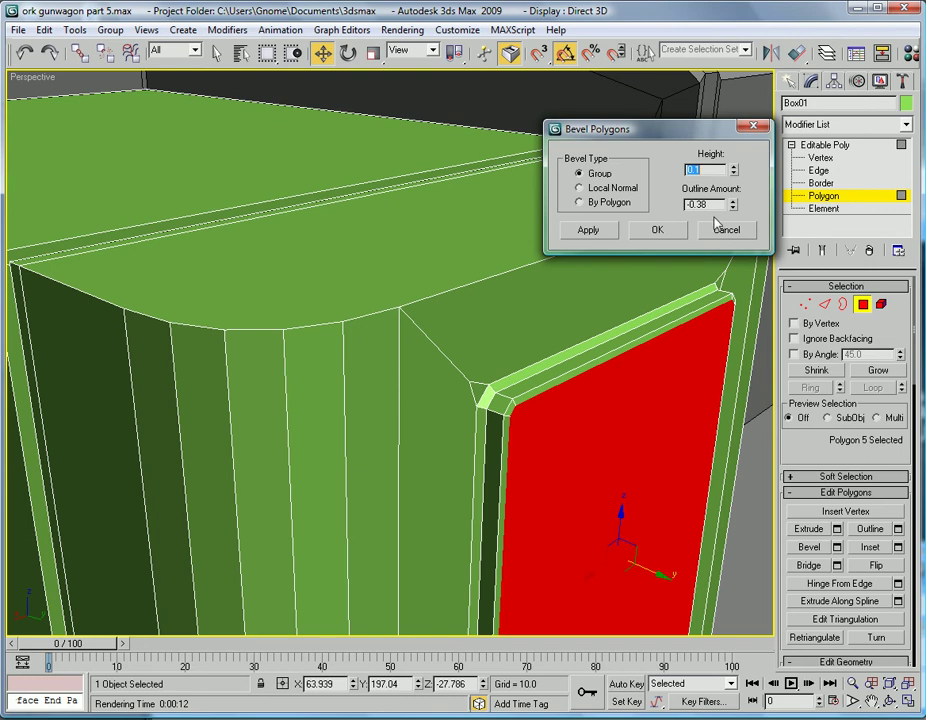
mouse_move(733, 205)
mouse_down()
mouse_move(728, 192)
mouse_move(736, 190)
mouse_up()
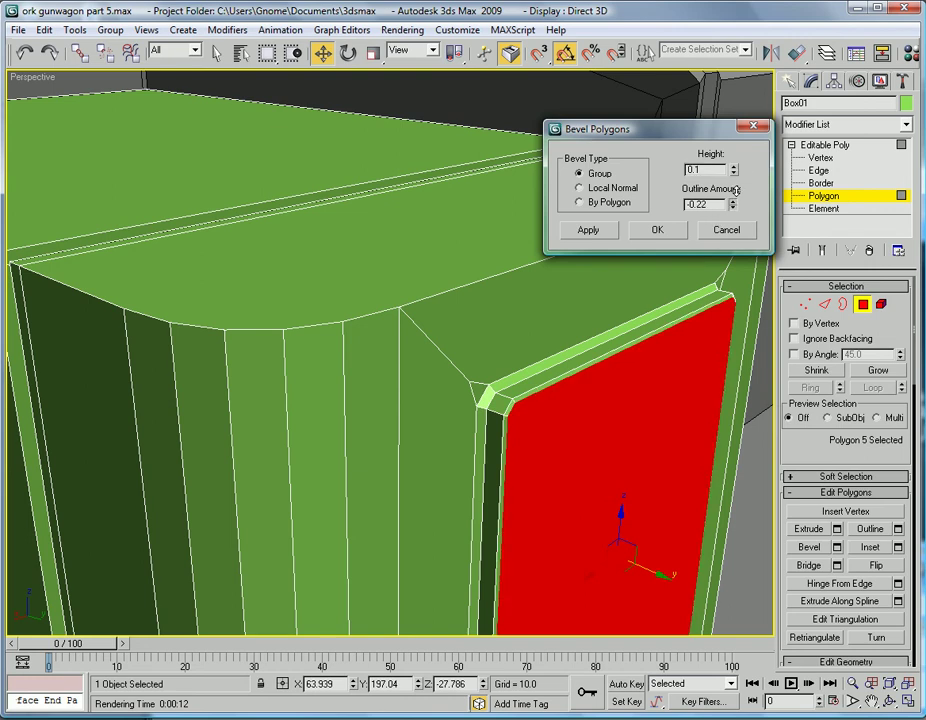
click(660, 230)
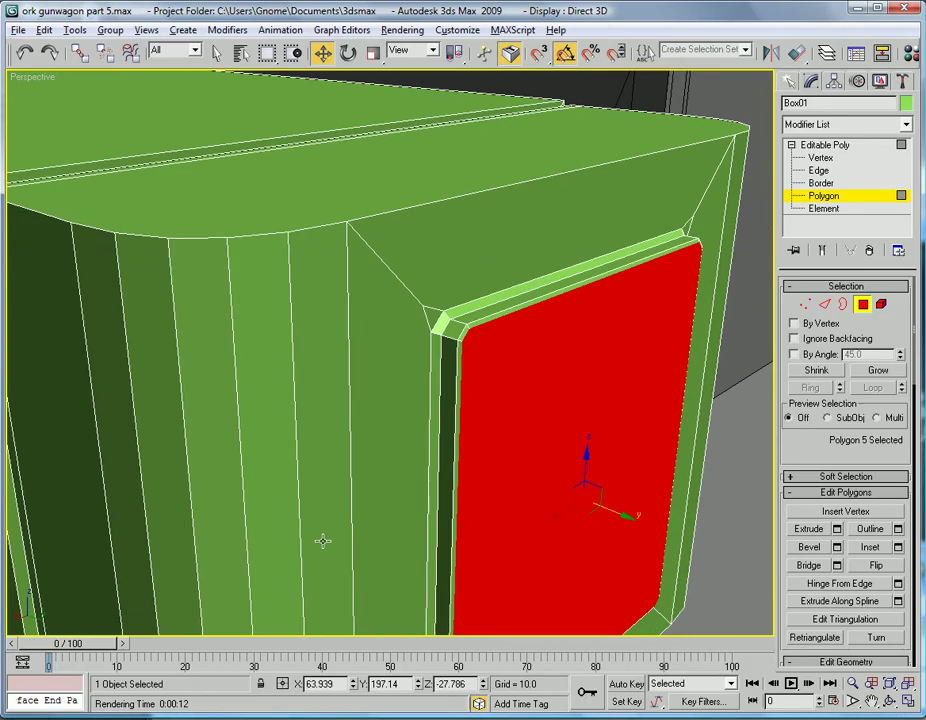
- Try to inset the raised panel's front face freehand, and undo the inset
alt+middle_drag(322, 541, 232, 508)
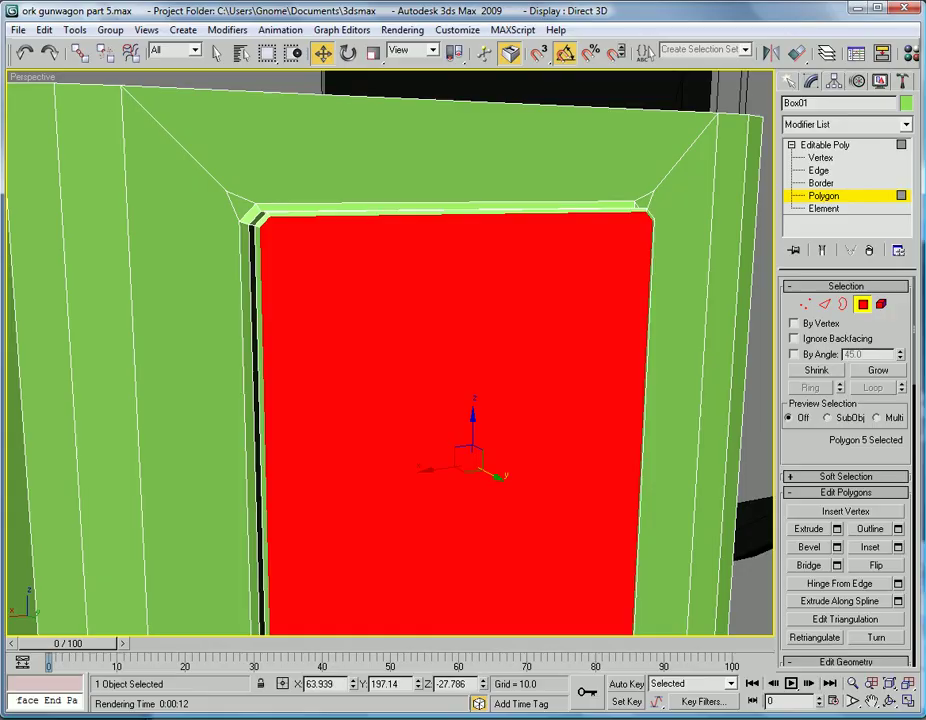
middle_drag(512, 567, 512, 372)
scroll(498, 320, down, 3)
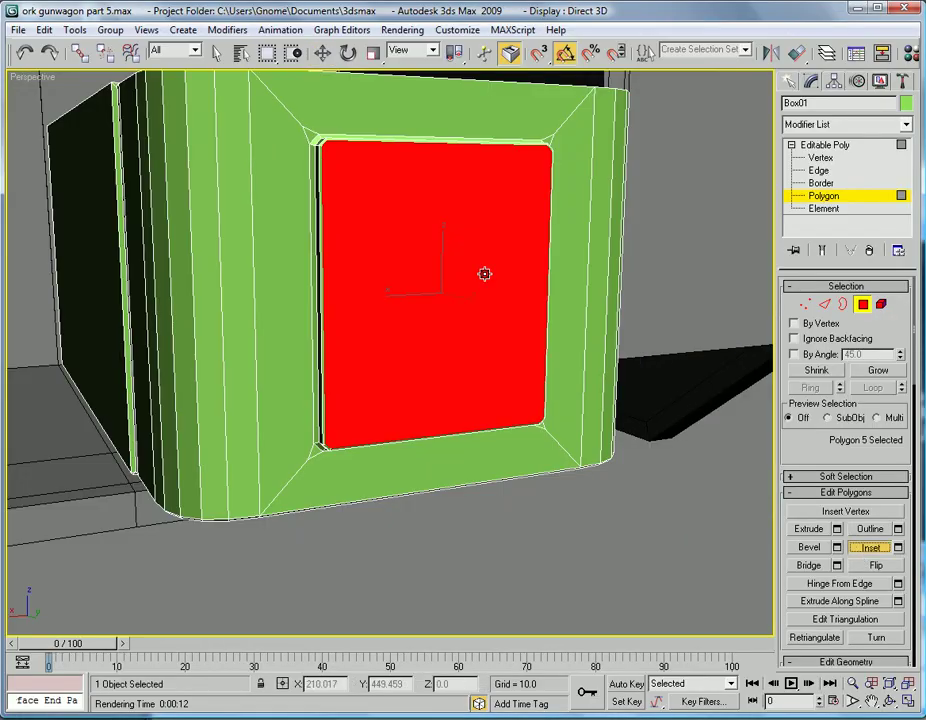
mouse_move(484, 273)
mouse_down()
mouse_move(490, 322)
mouse_move(496, 281)
mouse_up()
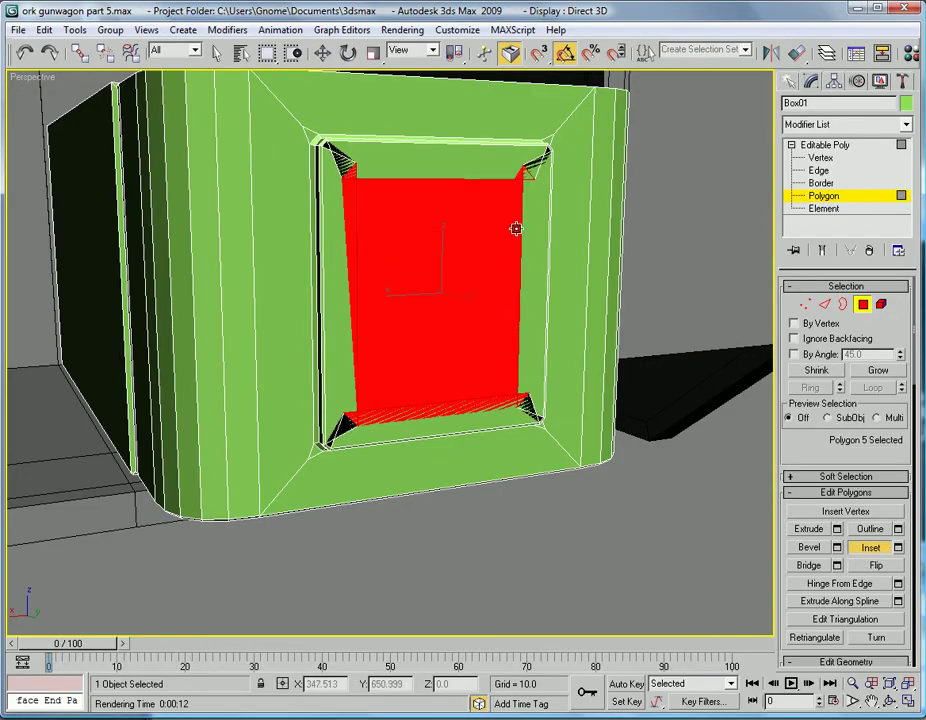
scroll(516, 229, down, 3)
middle_drag(514, 232, 453, 345)
key(ctrl+z)
- Inset the raised panel's front face as a group, with an inset amount below 6.108
middle_drag(344, 390, 470, 363)
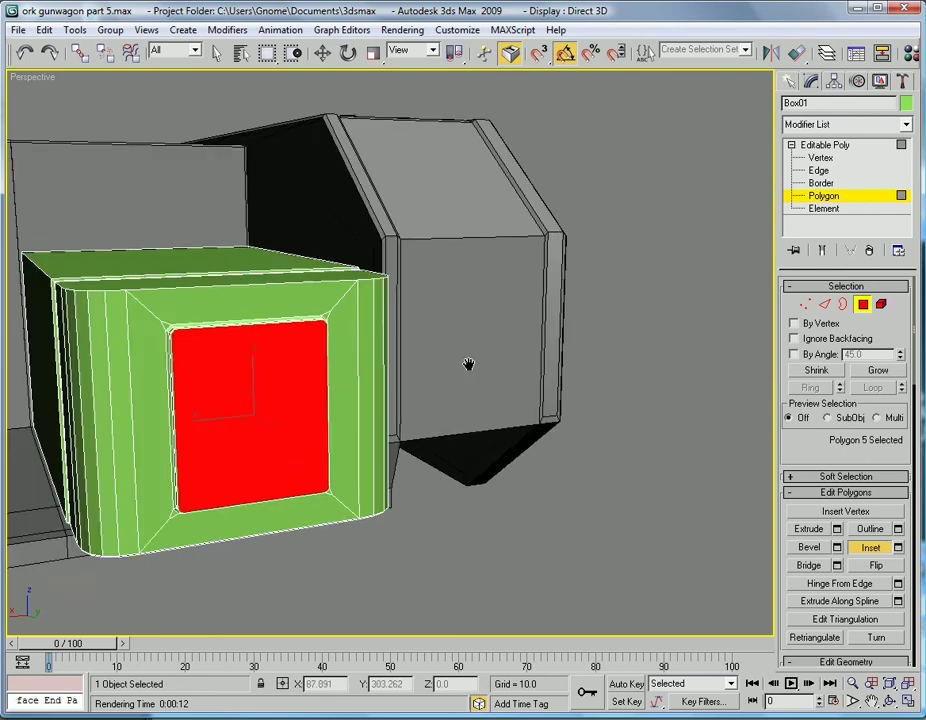
scroll(450, 364, up, 5)
scroll(459, 372, up, 3)
scroll(331, 364, down, 6)
drag(331, 364, 360, 380)
click(899, 548)
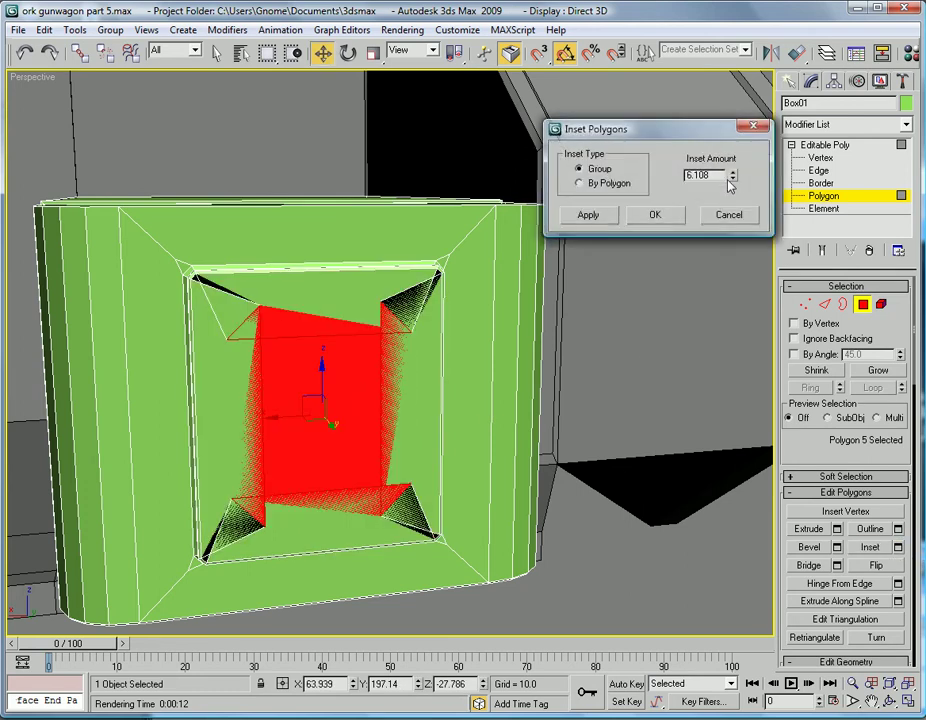
drag(729, 186, 715, 225)
click(654, 214)
- Weld the two crossed vertices at the inset's upper-right corner into one, adjusting the weld threshold until they merge
click(820, 158)
alt+middle_drag(643, 248, 437, 348)
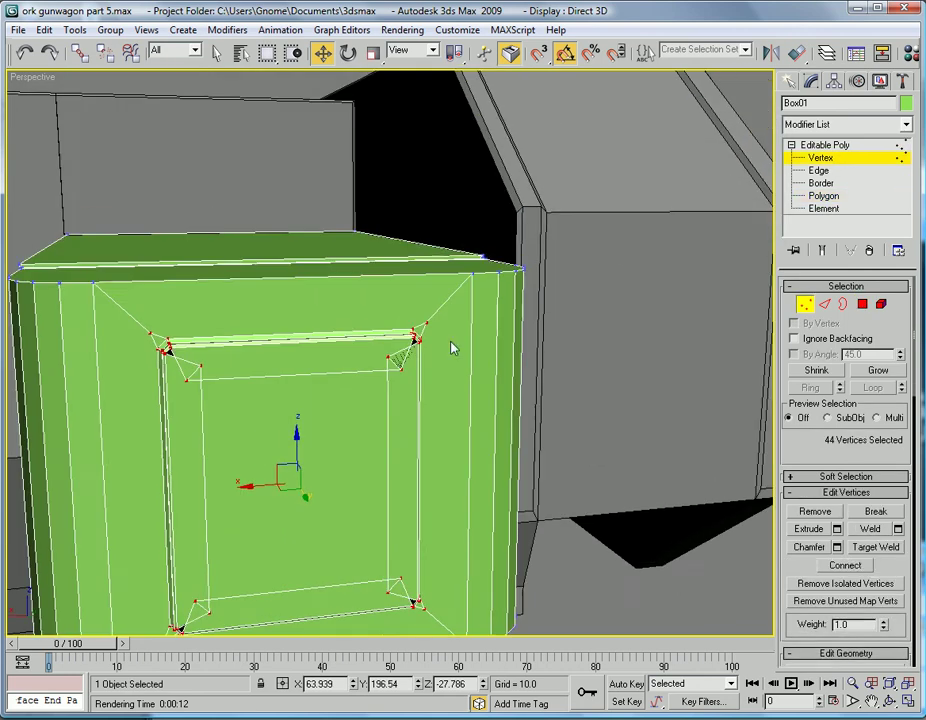
scroll(437, 348, up, 5)
click(420, 405)
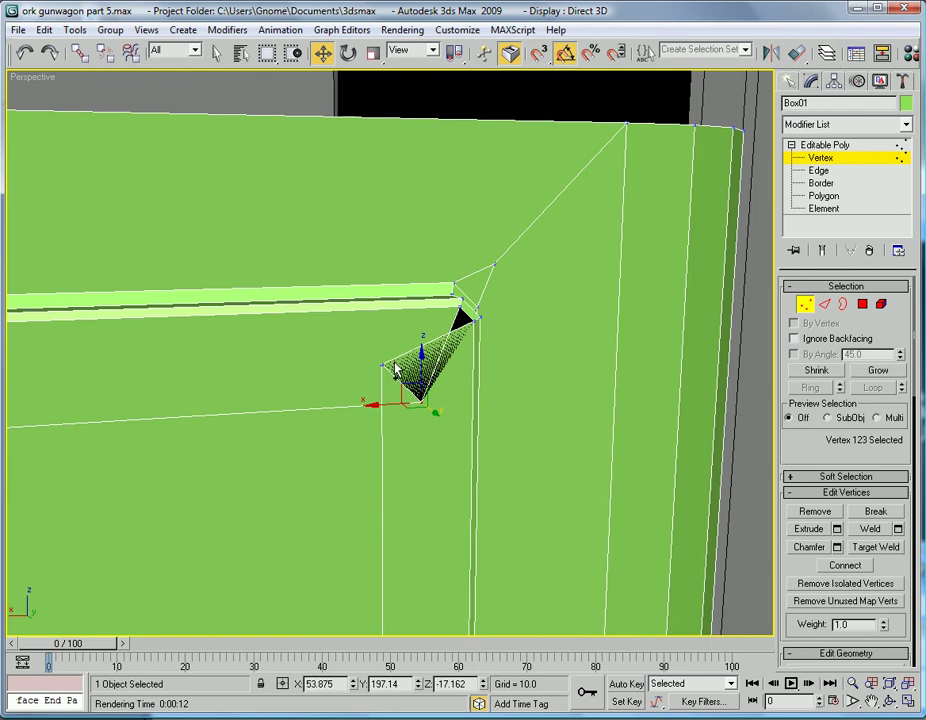
click(383, 363)
ctrl+click(422, 403)
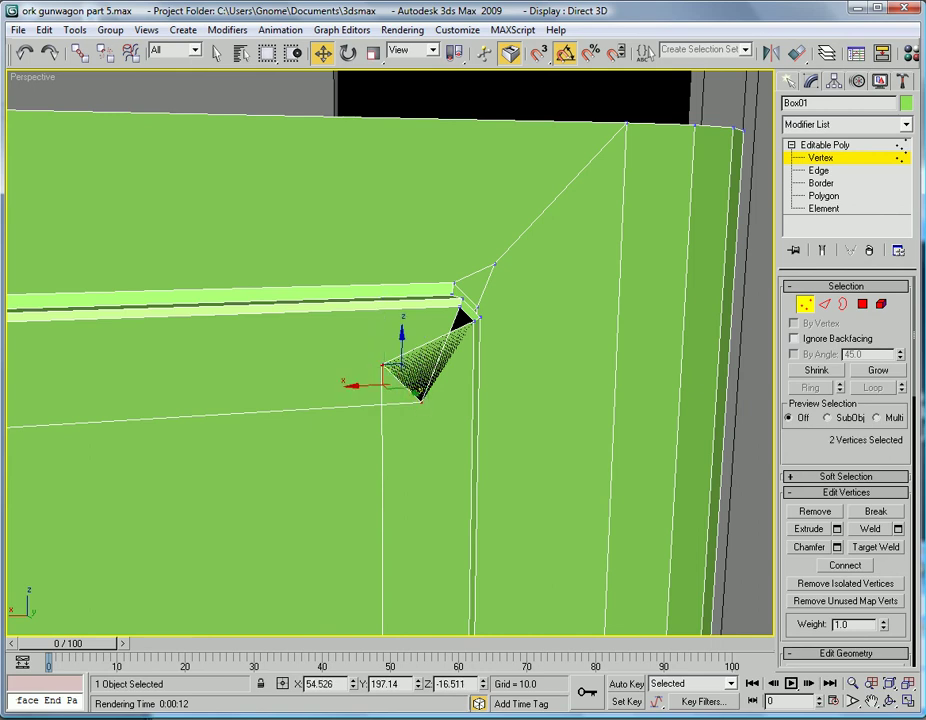
click(897, 529)
drag(674, 166, 676, 125)
click(668, 240)
- Weld the crossed vertex pairs at the inset's upper-left, lower-left and lower-right corners with the same threshold
middle_drag(345, 424, 402, 356)
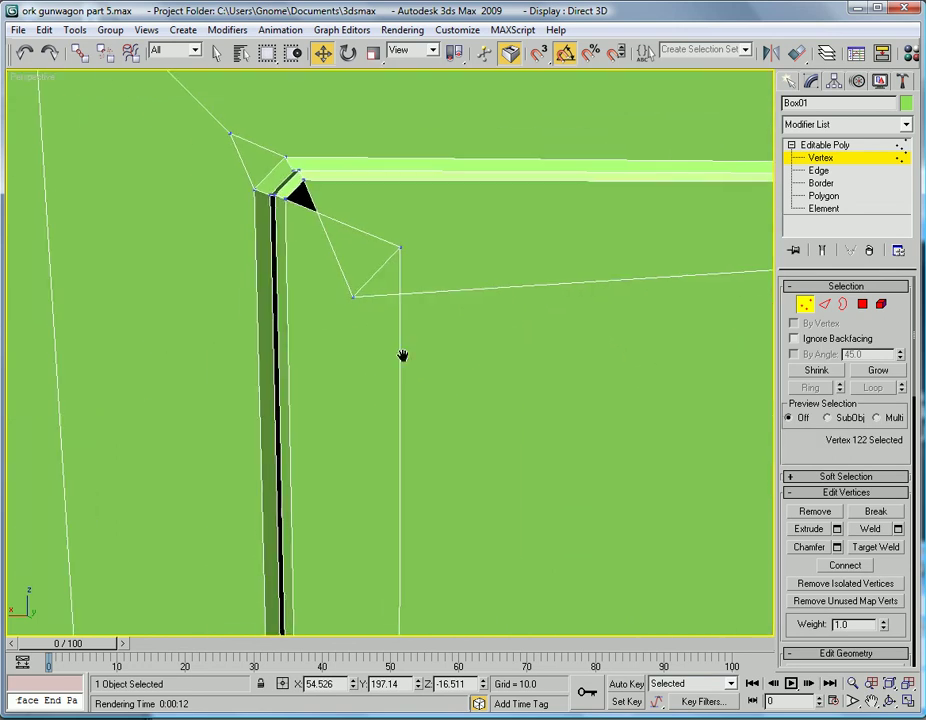
click(399, 248)
ctrl+click(354, 297)
click(875, 531)
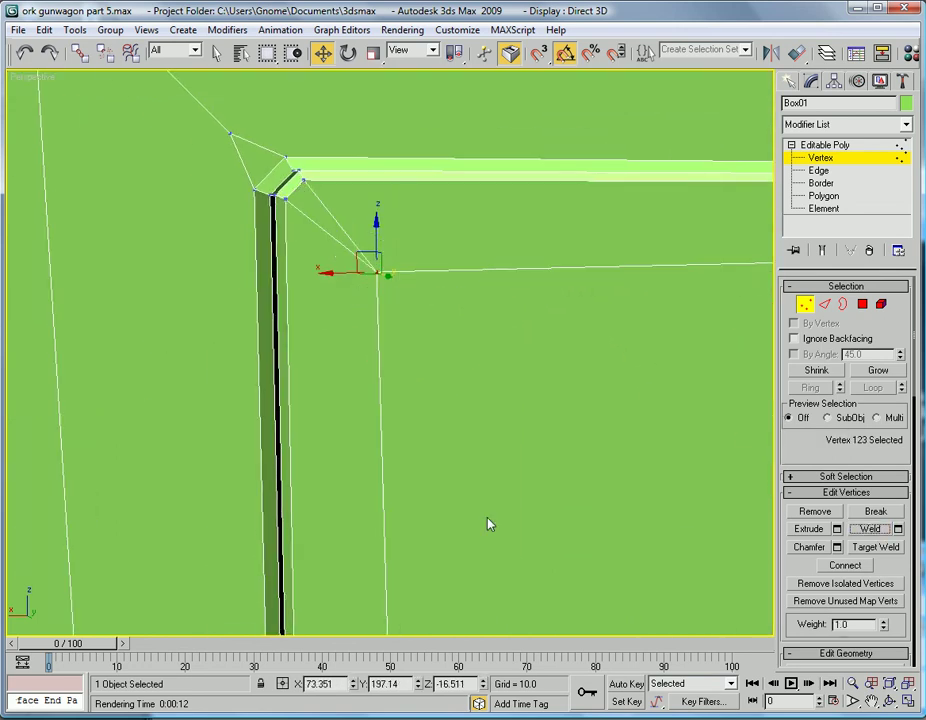
alt+middle_drag(430, 490, 310, 385)
click(300, 371)
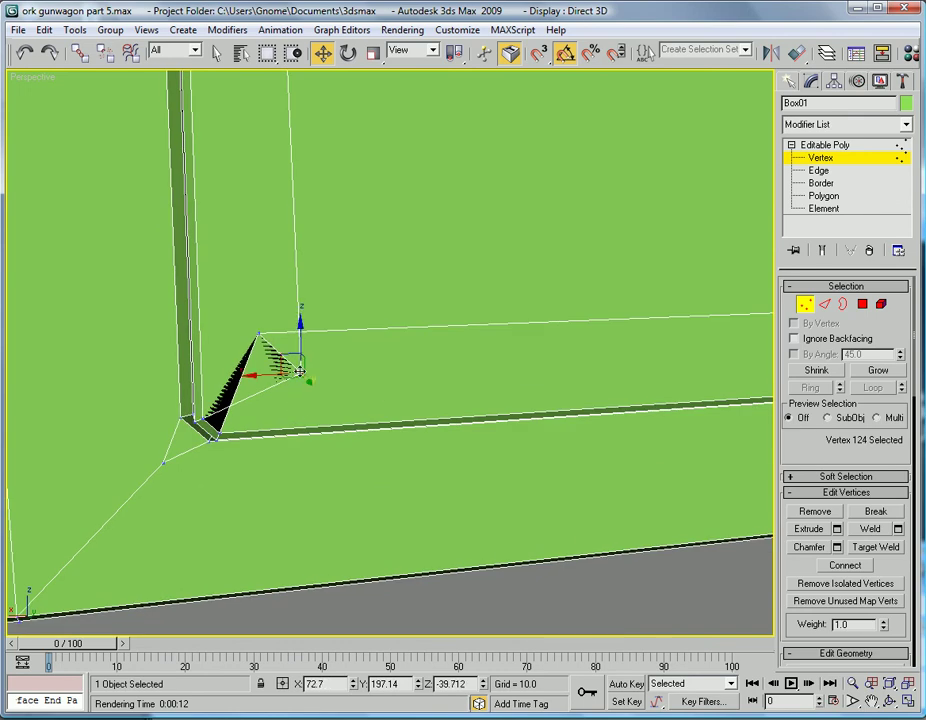
ctrl+click(258, 333)
click(863, 529)
middle_drag(655, 340, 78, 355)
click(277, 327)
ctrl+click(245, 362)
click(874, 532)
- Select the inner rectangular polygon of the rear panel and scale it down uniformly to a clearly smaller rectangle
middle_drag(572, 422, 750, 482)
scroll(755, 470, down, 5)
click(829, 198)
click(436, 203)
click(404, 227)
alt+middle_drag(404, 227, 438, 335)
key(r)
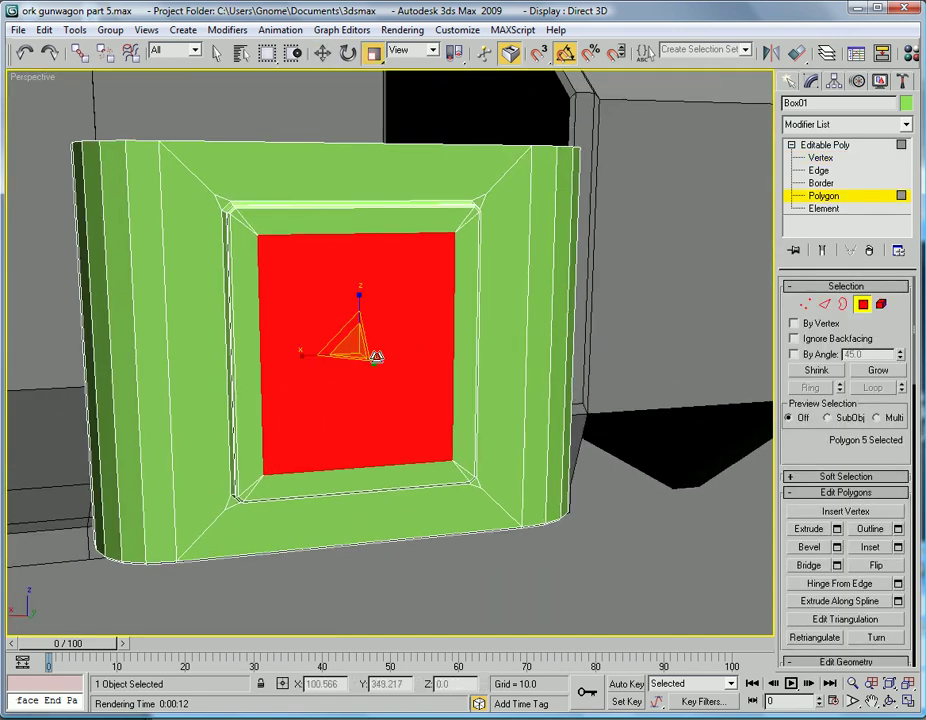
drag(354, 347, 353, 411)
- Check the rear reference photo and bevel the small inner rectangle with height 0.1 and outline amount -0.24
click(282, 719)
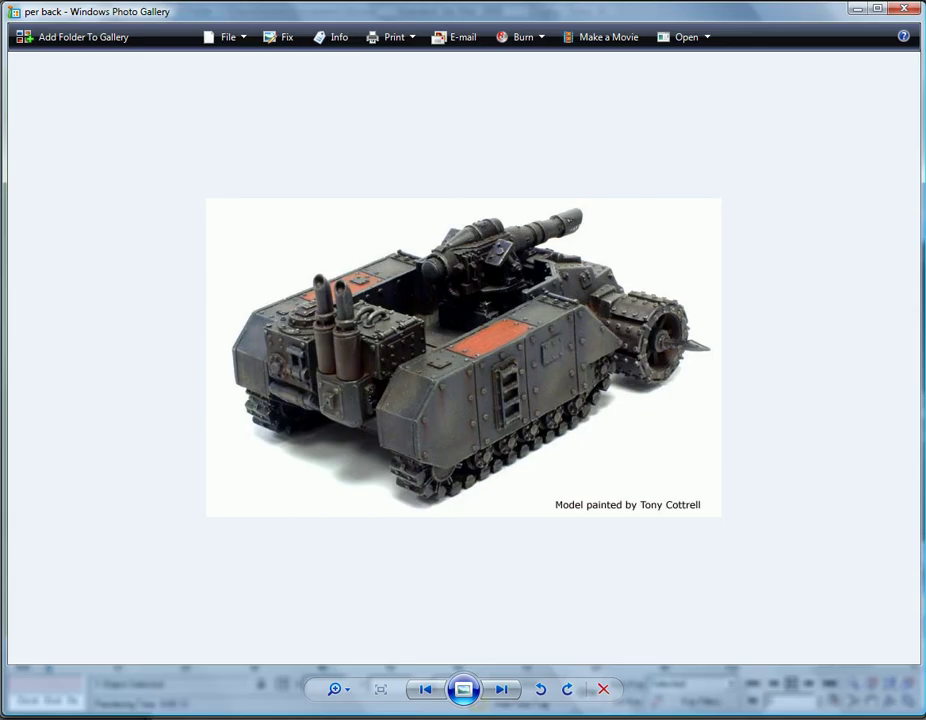
click(281, 719)
alt+middle_drag(341, 402, 378, 417)
scroll(378, 417, up, 2)
middle_drag(579, 460, 585, 486)
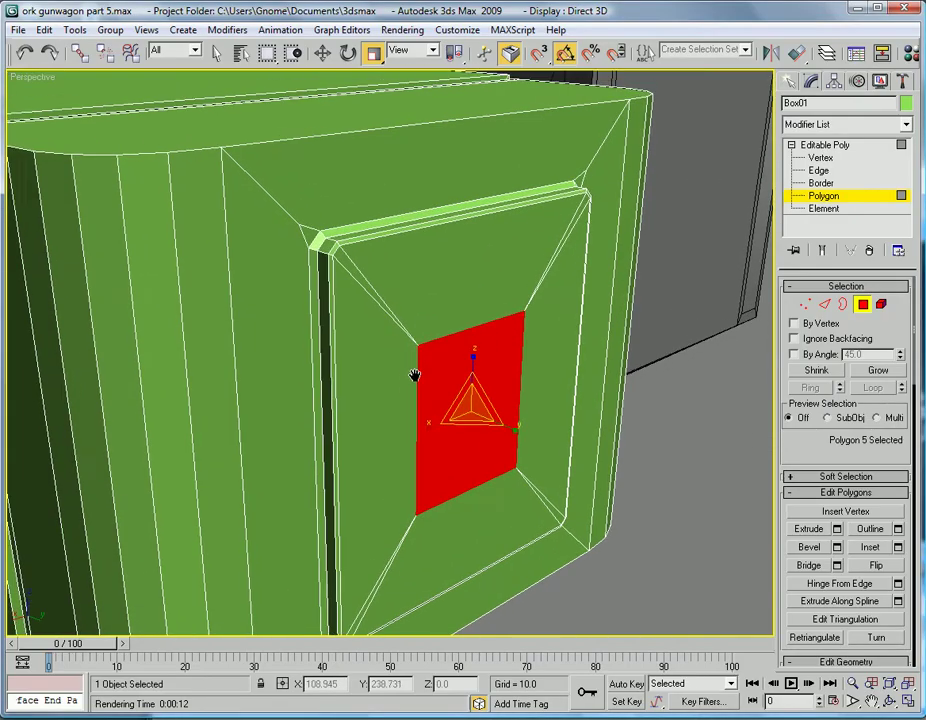
scroll(586, 490, up, 3)
click(836, 547)
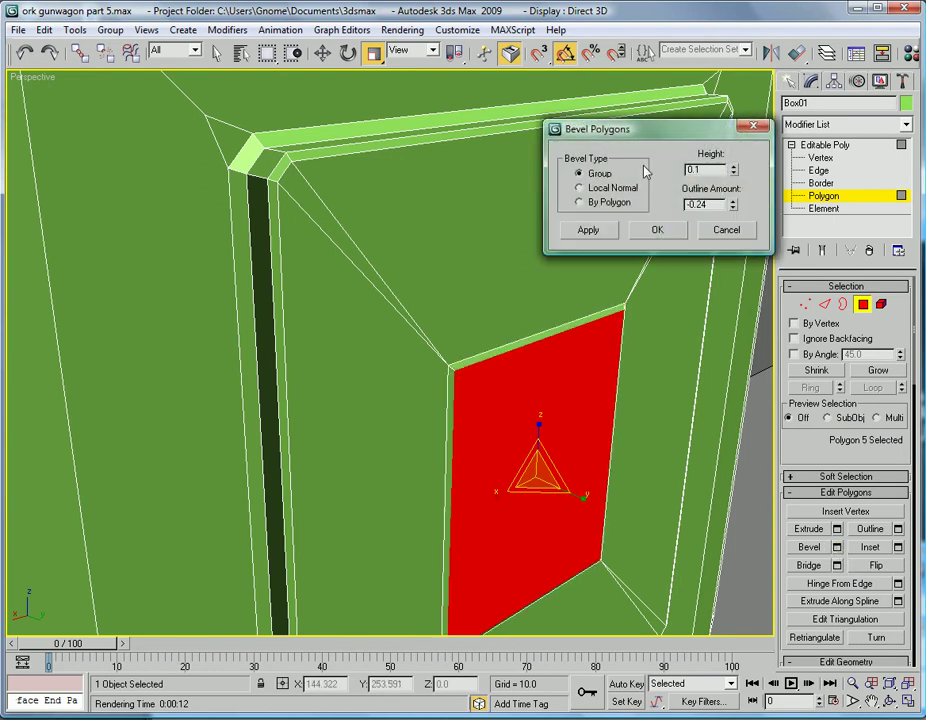
click(653, 227)
- Compare with the rear reference photo and extrude the small inner rectangle outward by 2.0
key(alt+Tab)
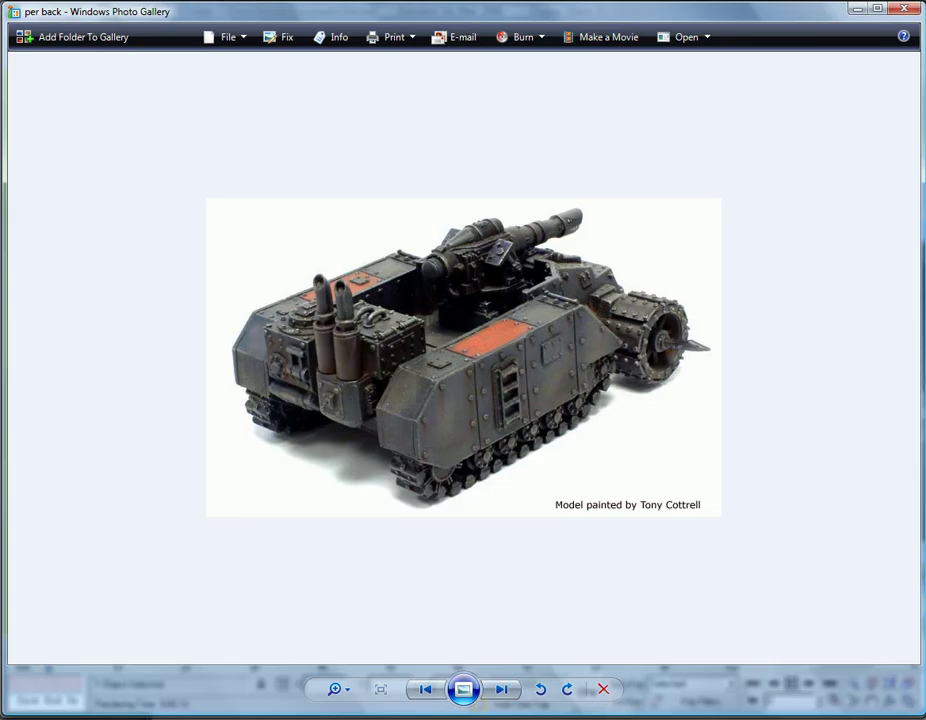
key(alt+Tab)
click(837, 529)
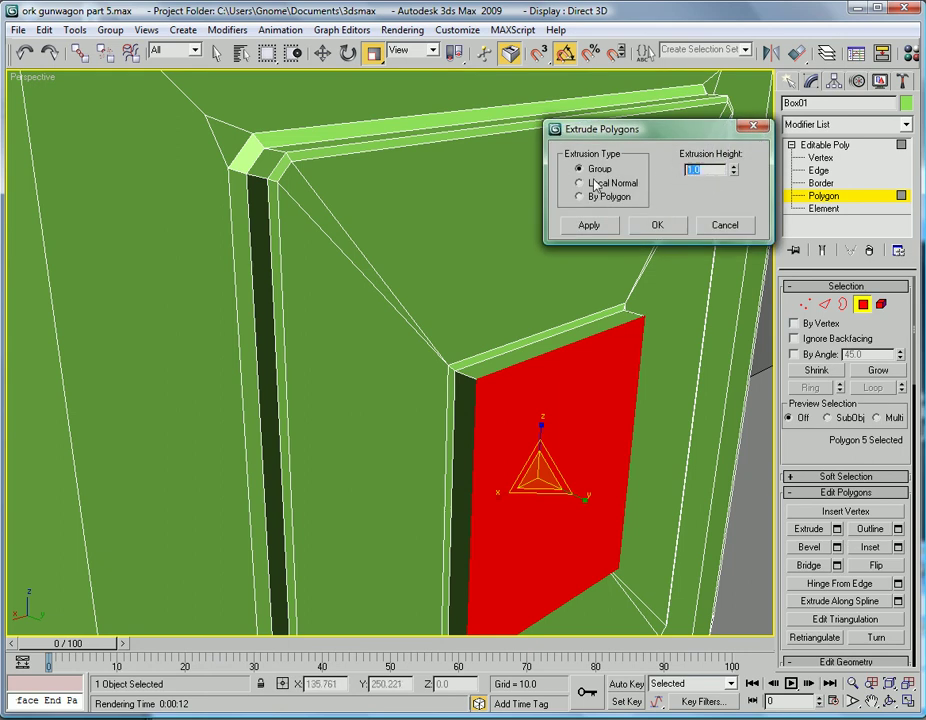
text(2)
key(Return)
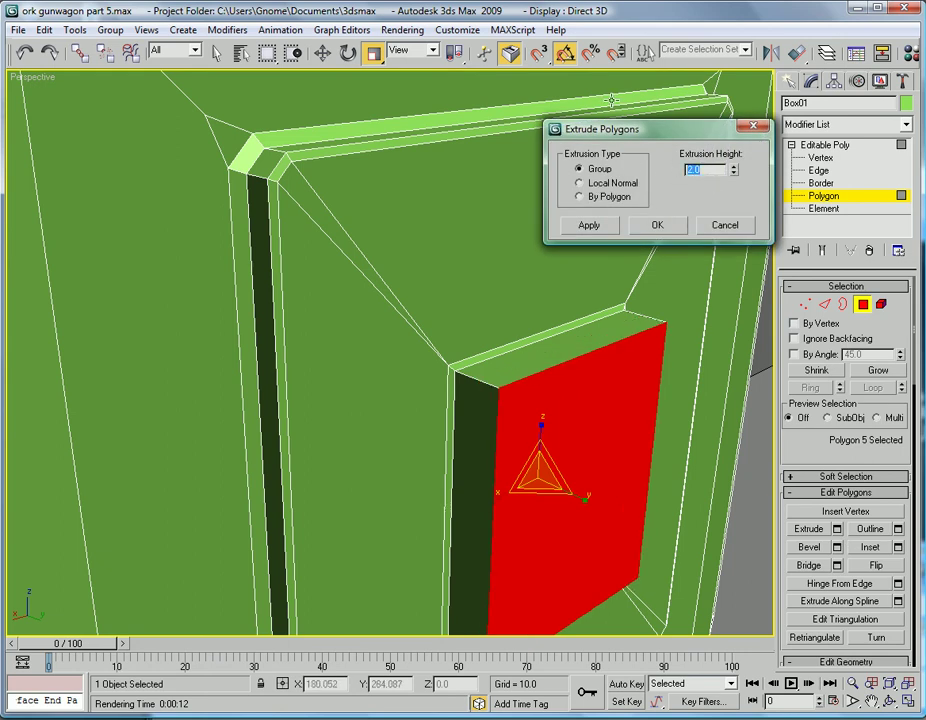
click(650, 226)
- Bevel the extruded block's front face with height 0.1 and outline amount -0.24, and check the rear reference photo
click(837, 547)
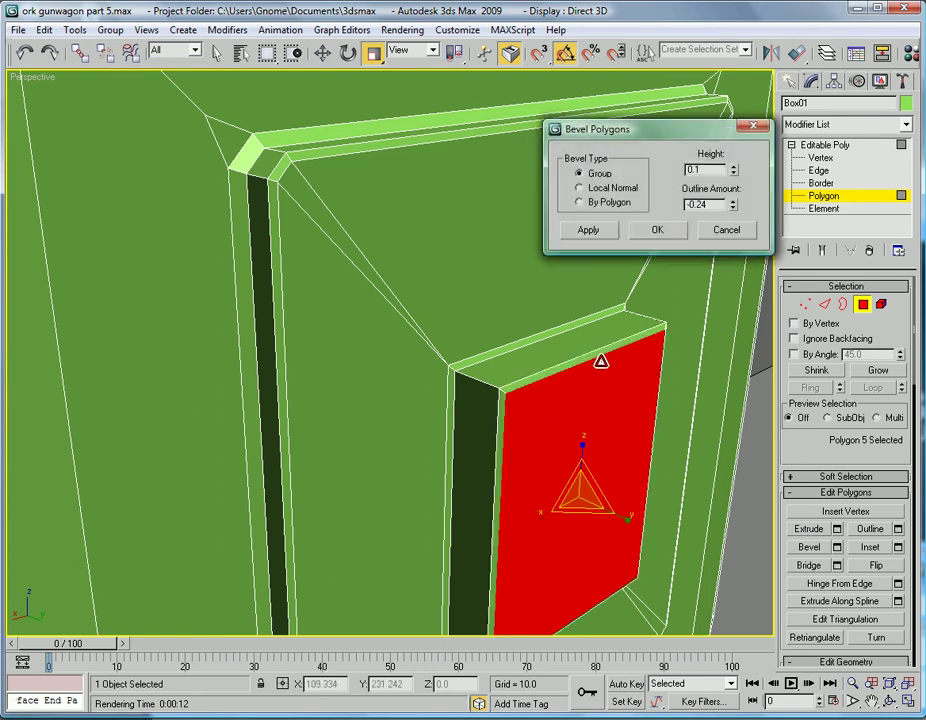
click(650, 234)
key(alt+Tab)
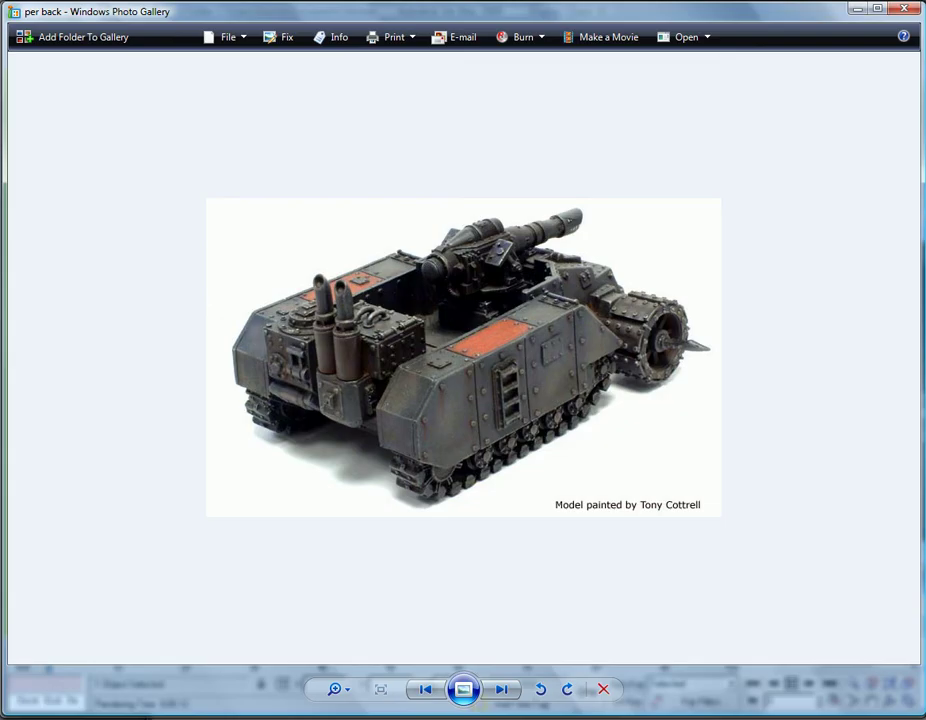
- Inset the central block's front face interactively to leave a smaller rectangle in its middle
key(alt+Tab)
scroll(505, 505, down, 3)
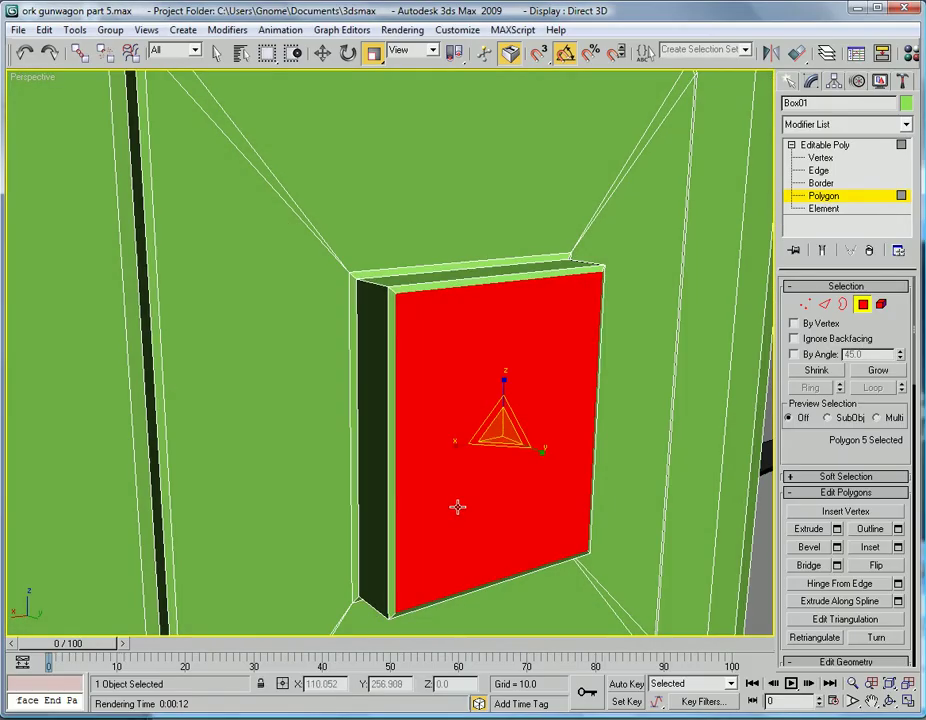
click(870, 547)
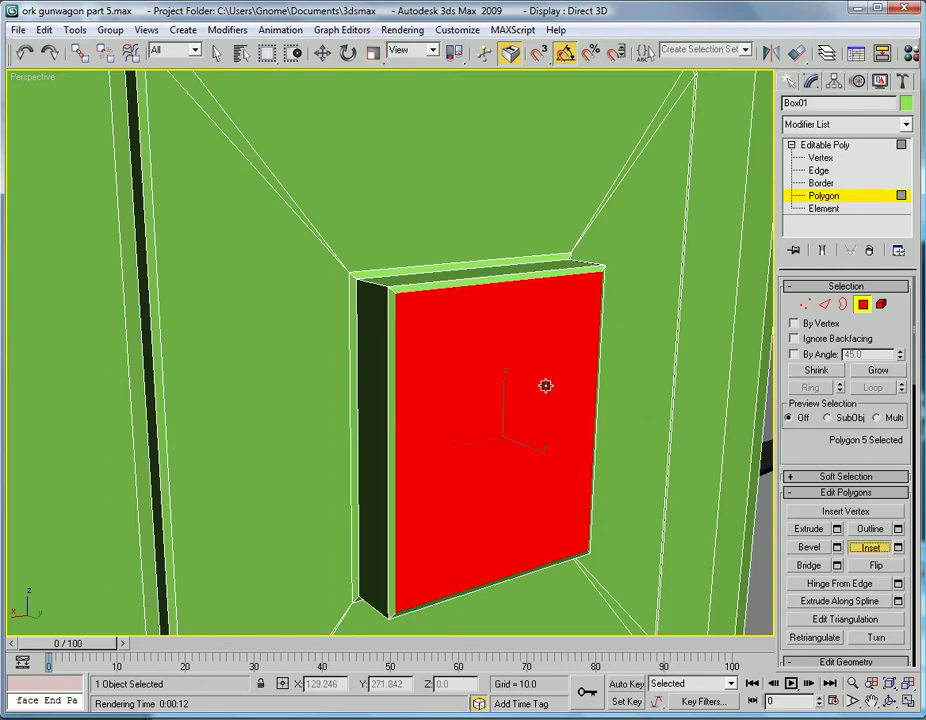
drag(535, 391, 505, 393)
key(r)
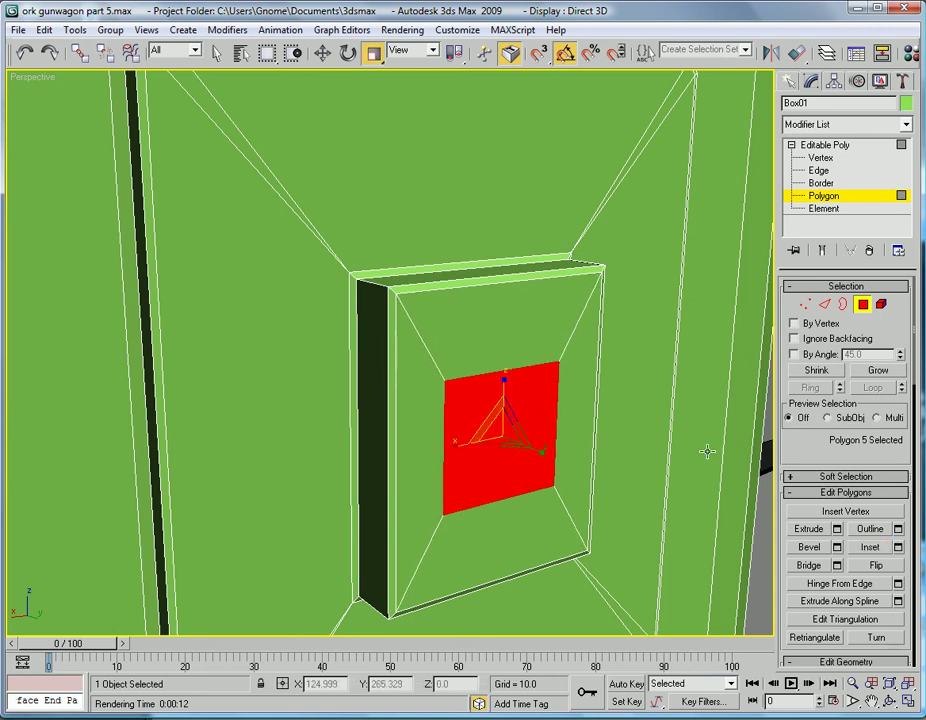
- Bevel the inset rectangle with height 0.1 and outline amount -0.24, and extrude it outward by 1.0
click(837, 547)
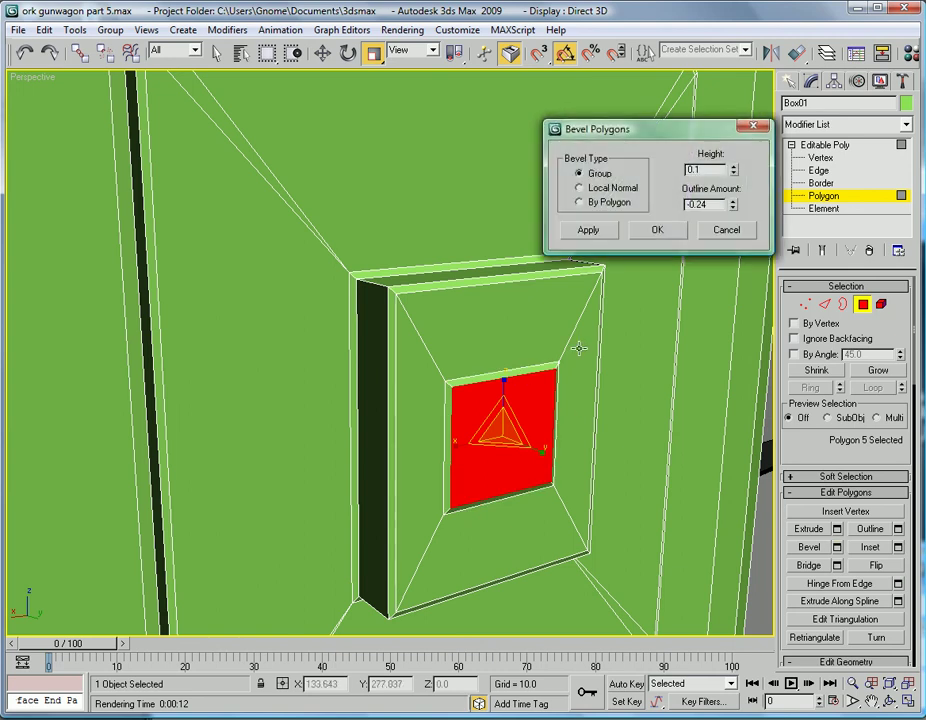
click(645, 229)
click(837, 529)
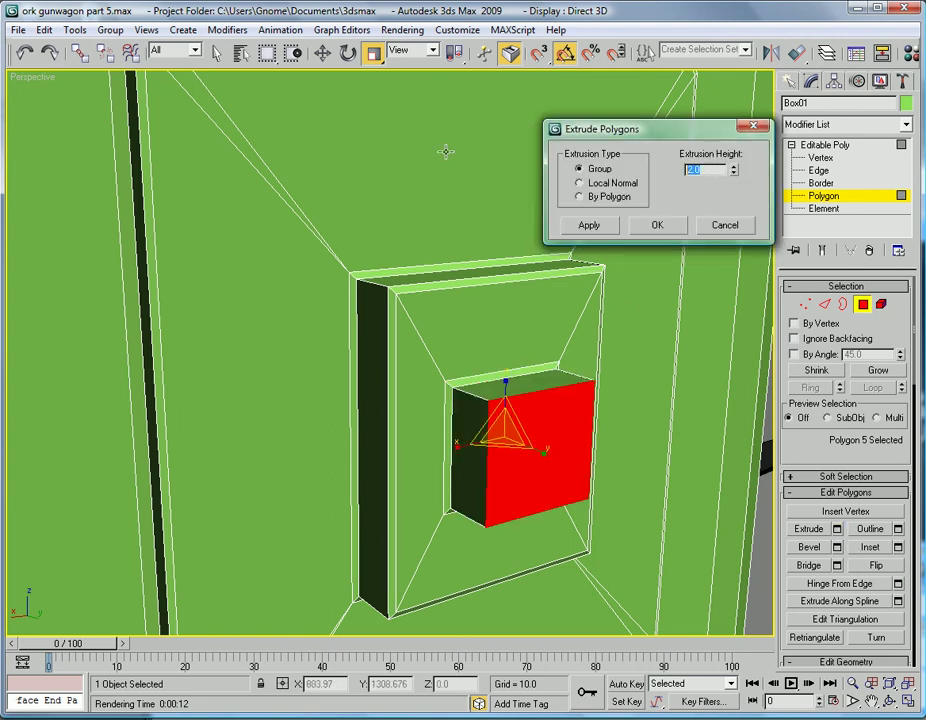
text(1)
key(Return)
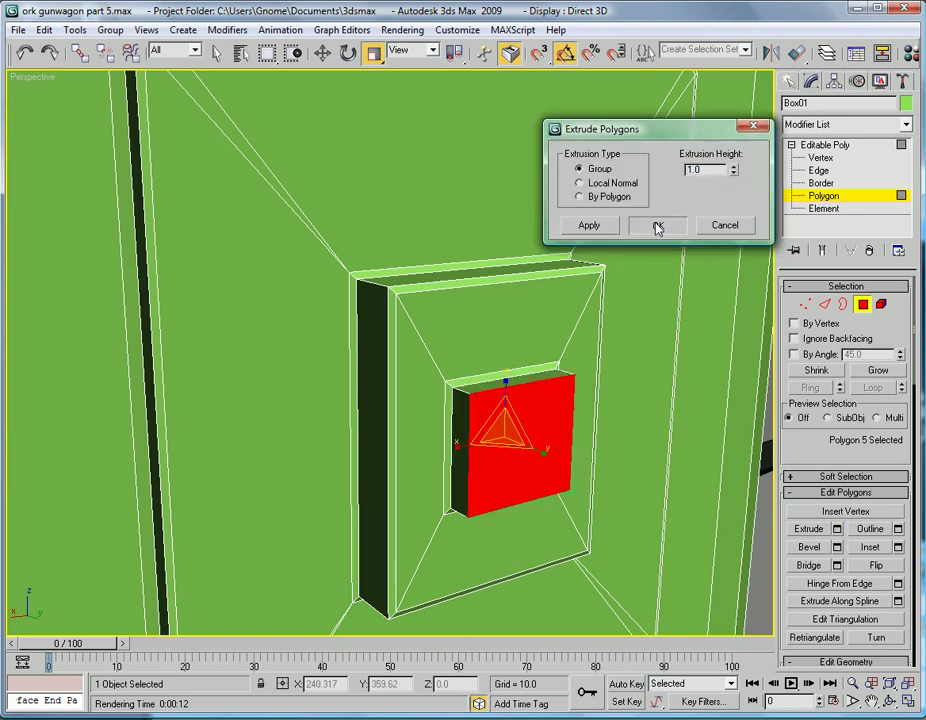
click(657, 225)
- Bevel the newly extruded block's front face with the same settings and inset it, leaving a narrow border around the inner face
click(837, 549)
click(655, 231)
click(899, 548)
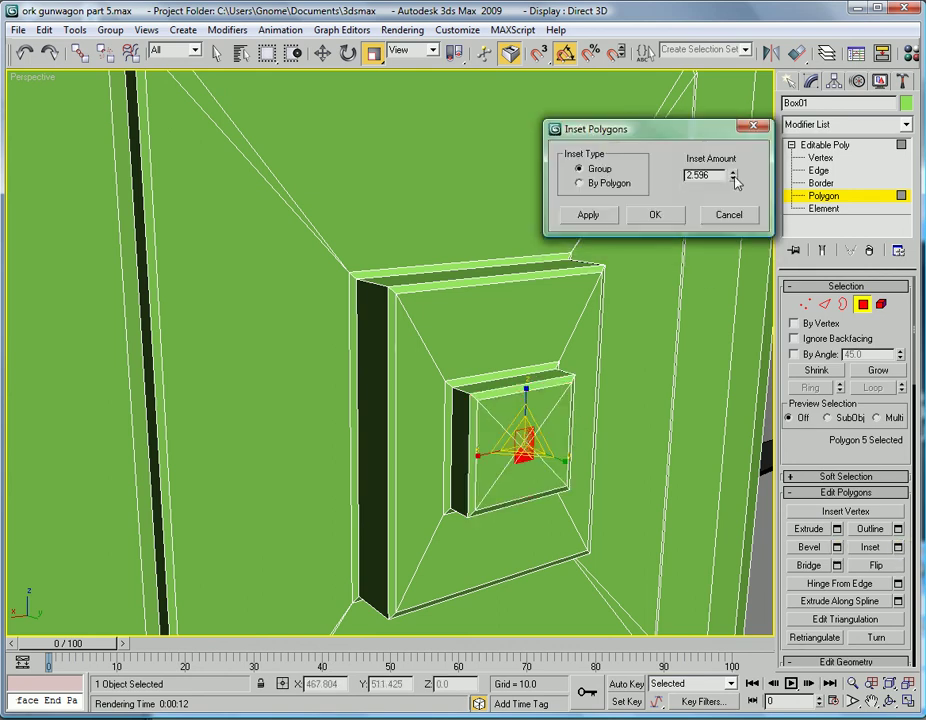
drag(734, 177, 736, 224)
click(656, 215)
- Extrude the inner face inward with height -1.0 to form a square recess, and bevel the recessed face
click(897, 529)
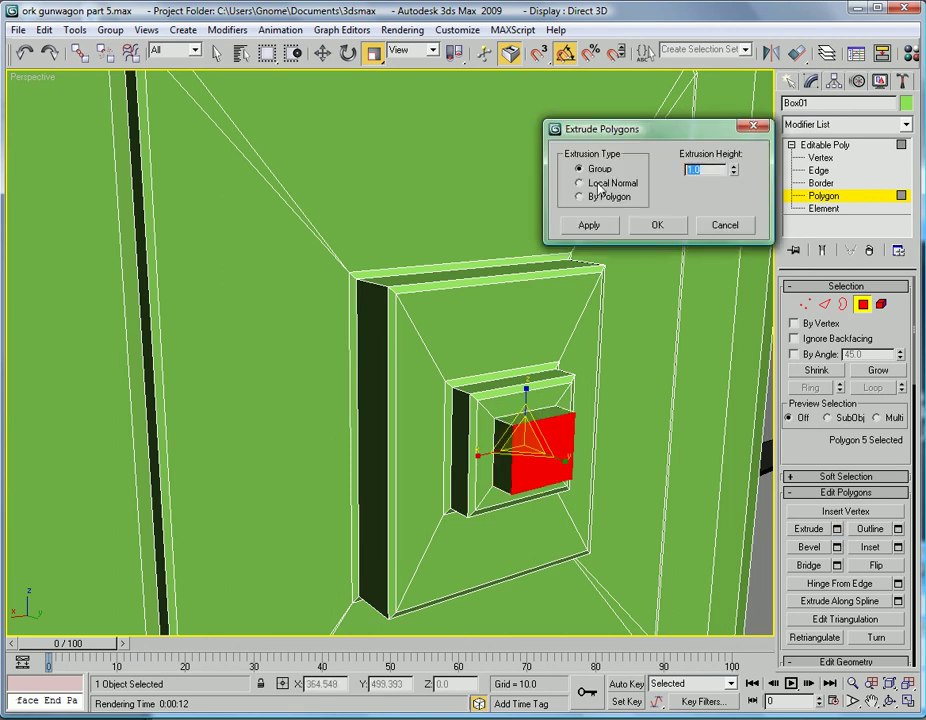
text(-1)
key(Return)
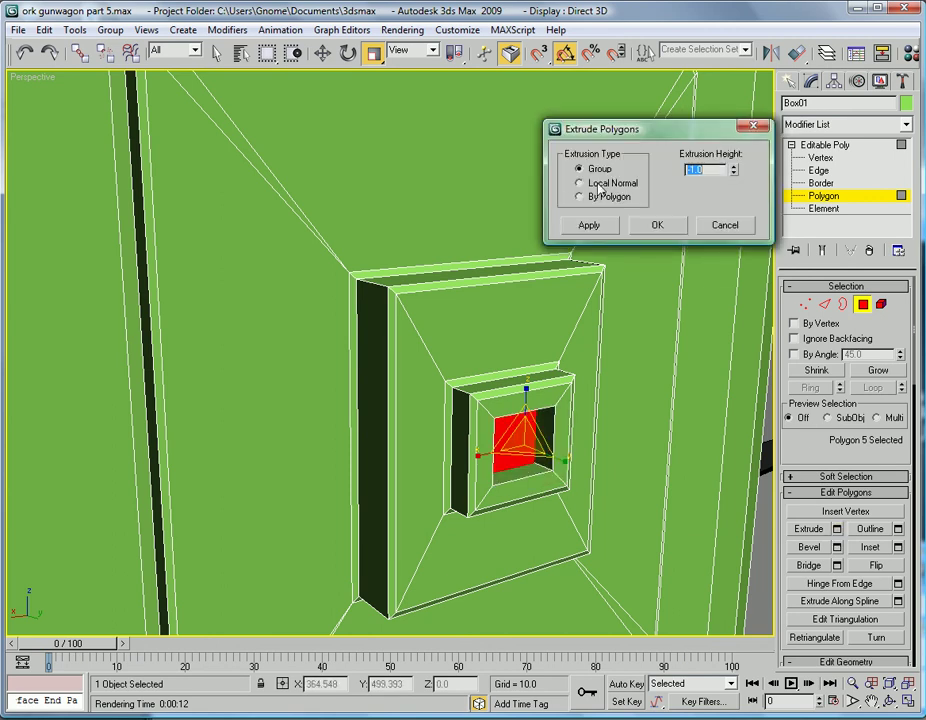
click(655, 226)
click(897, 547)
click(657, 230)
scroll(599, 286, down, 5)
alt+middle_drag(523, 384, 436, 410)
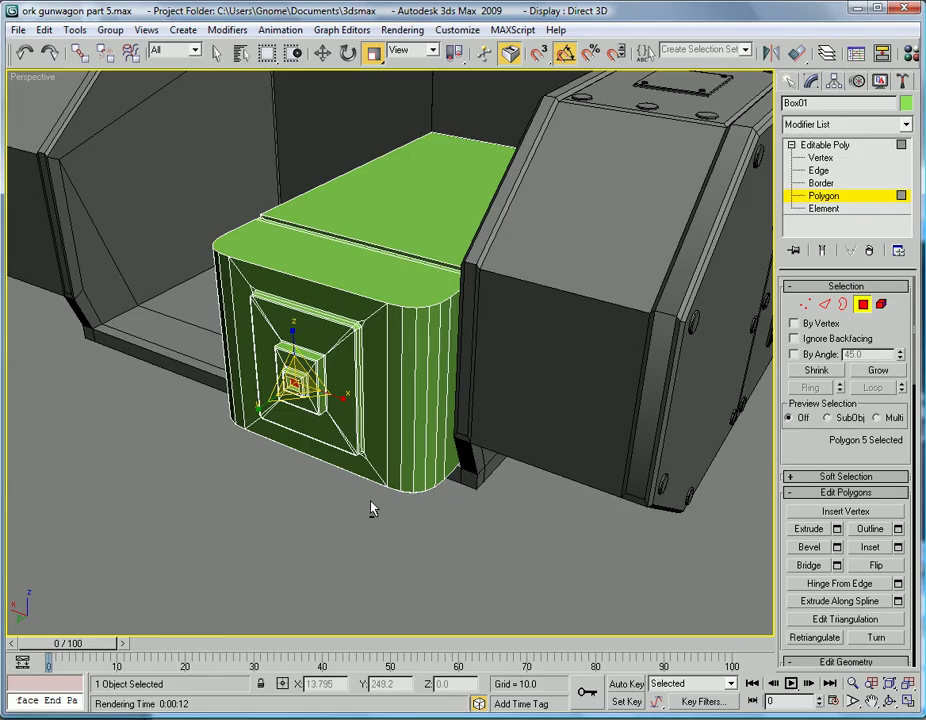
alt+middle_drag(372, 506, 473, 490)
middle_drag(381, 397, 482, 497)
scroll(482, 497, down, 3)
alt+middle_drag(360, 401, 355, 423)
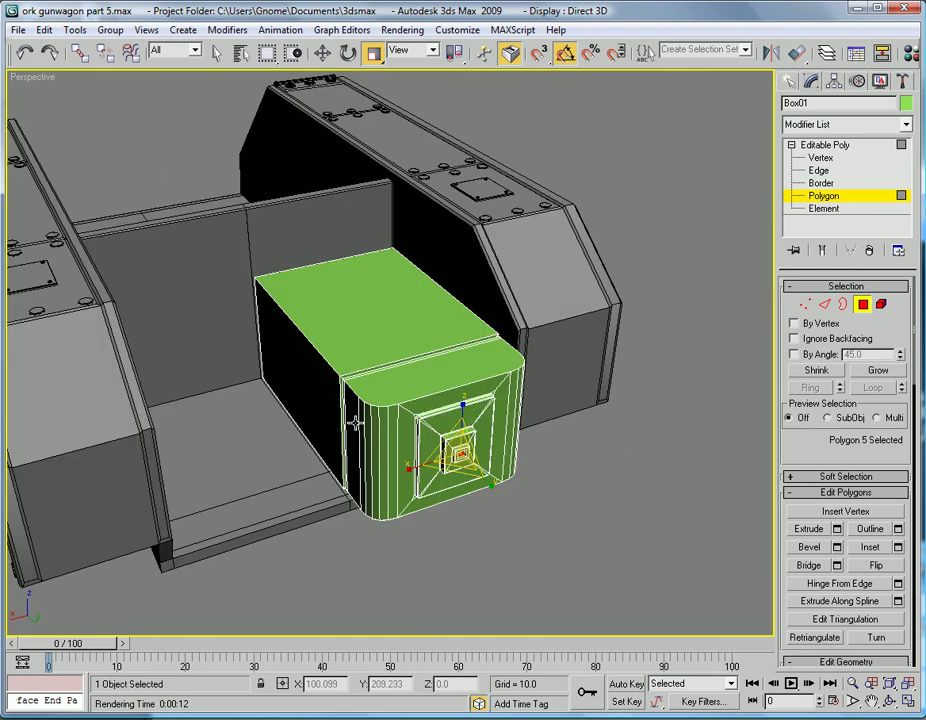